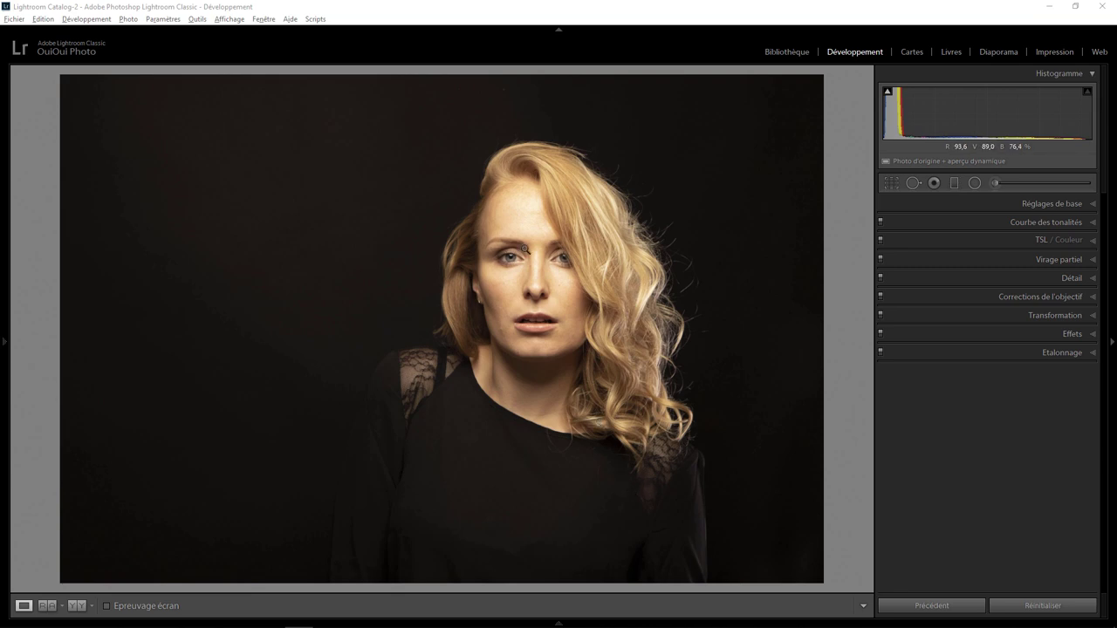
- Zoom in and pan over the eyes, nose, mouth, chin and forehead, then return to the whole portrait
left_click(512, 255)
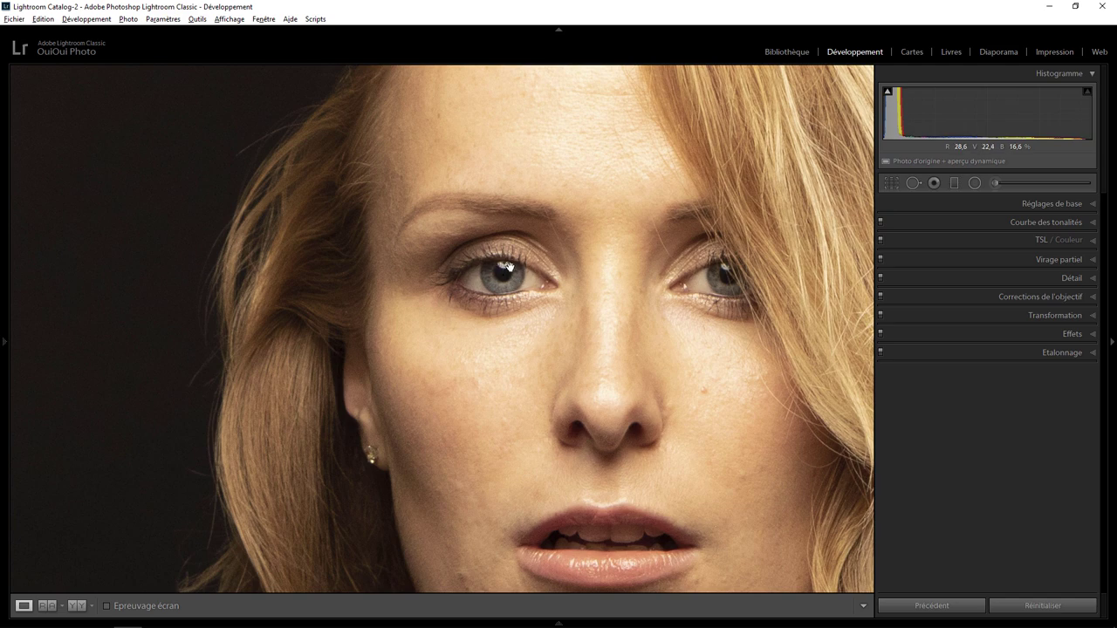
left_click(583, 257)
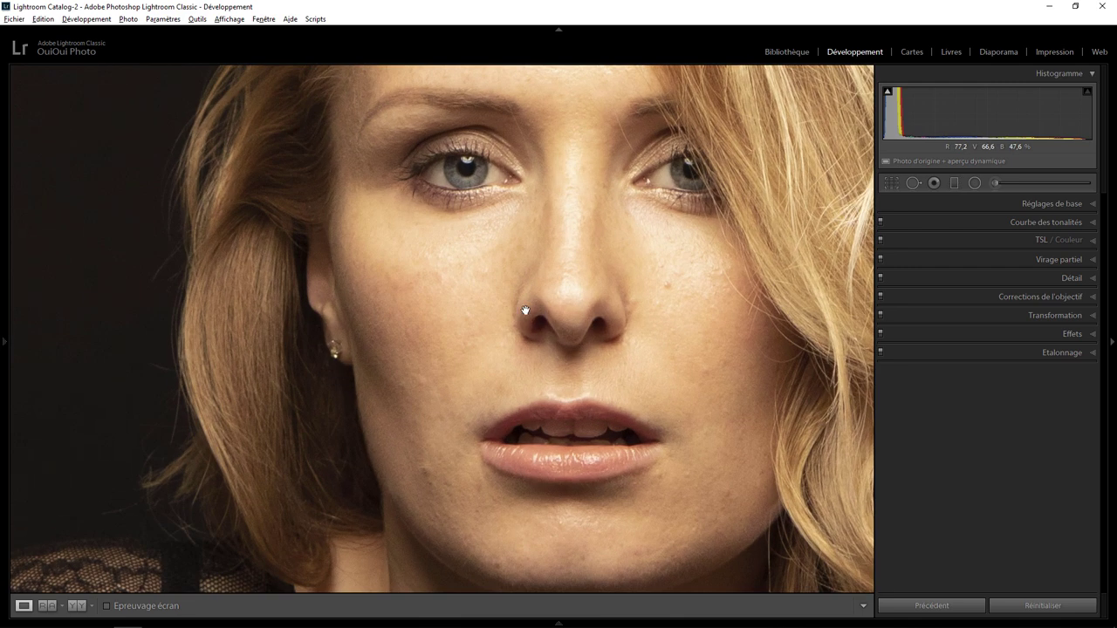
left_click(528, 290)
left_click_drag(493, 387, 506, 230)
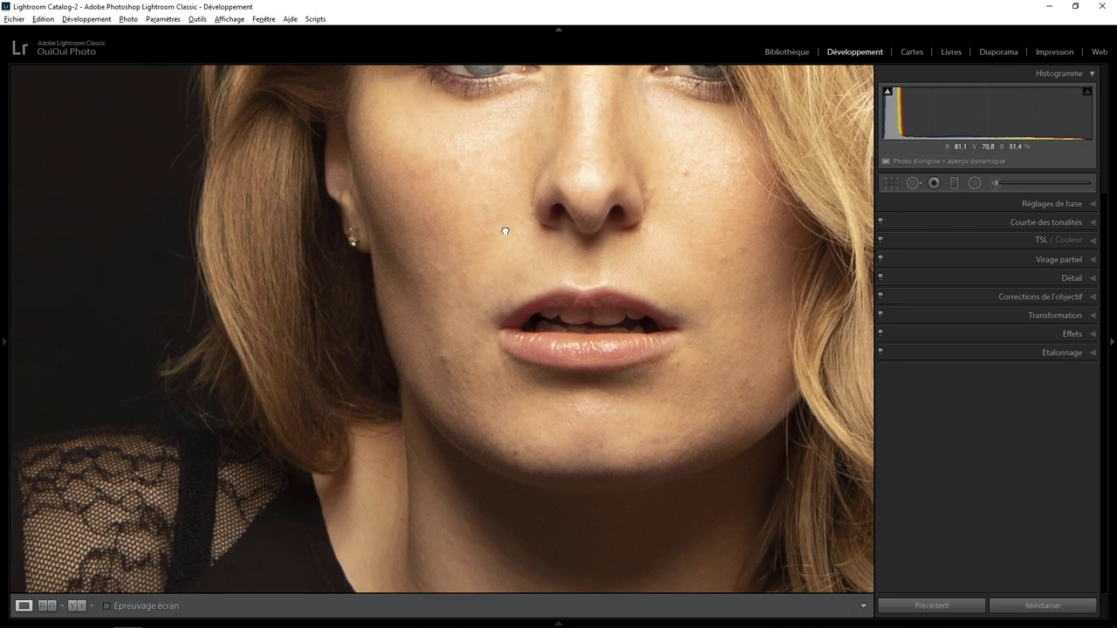
left_click_drag(673, 204, 559, 341)
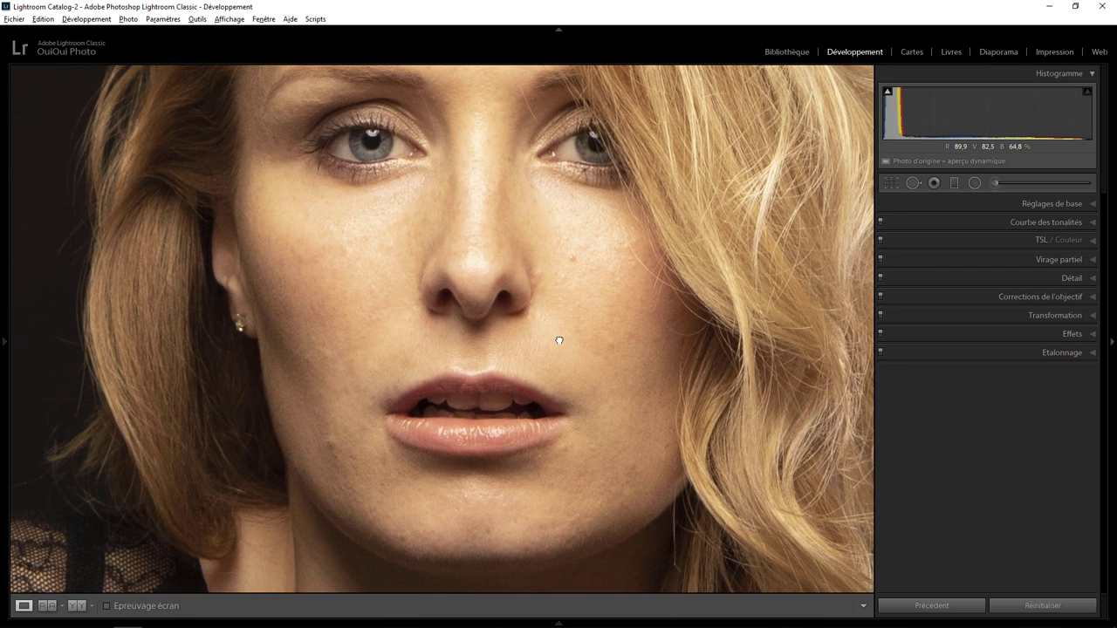
left_click_drag(480, 70, 533, 300)
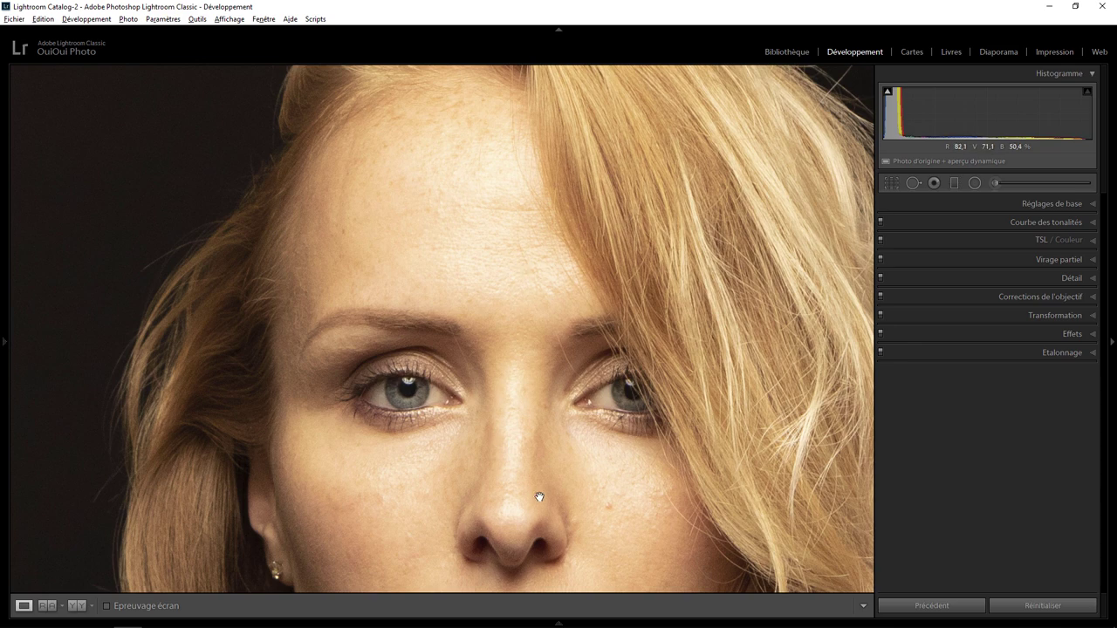
left_click_drag(539, 497, 566, 253)
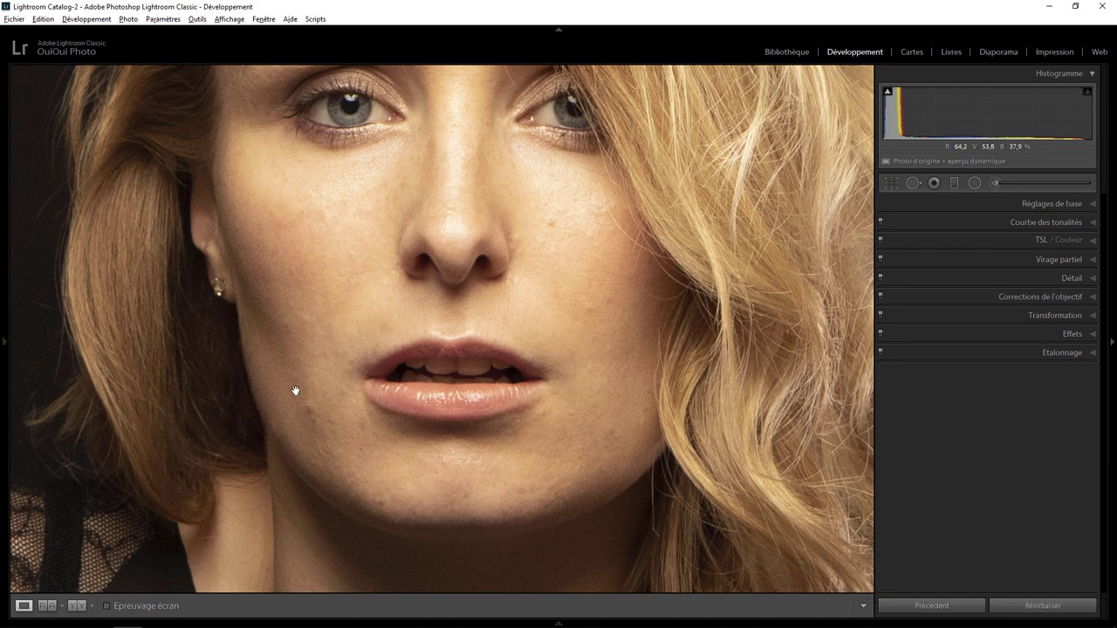
left_click_drag(504, 482, 581, 364)
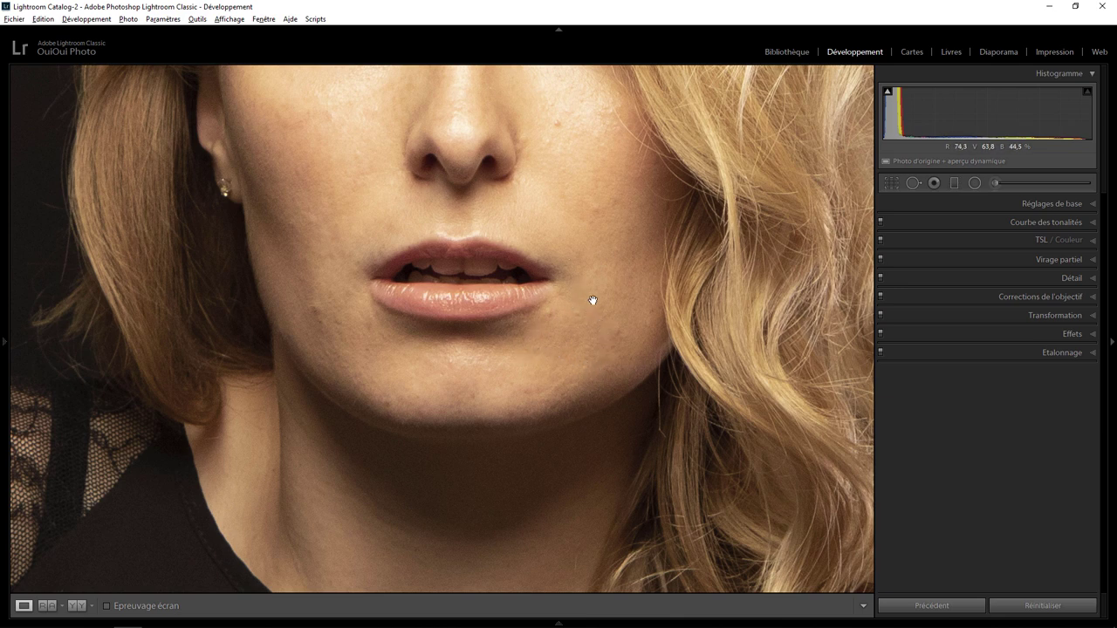
left_click_drag(358, 297, 406, 357)
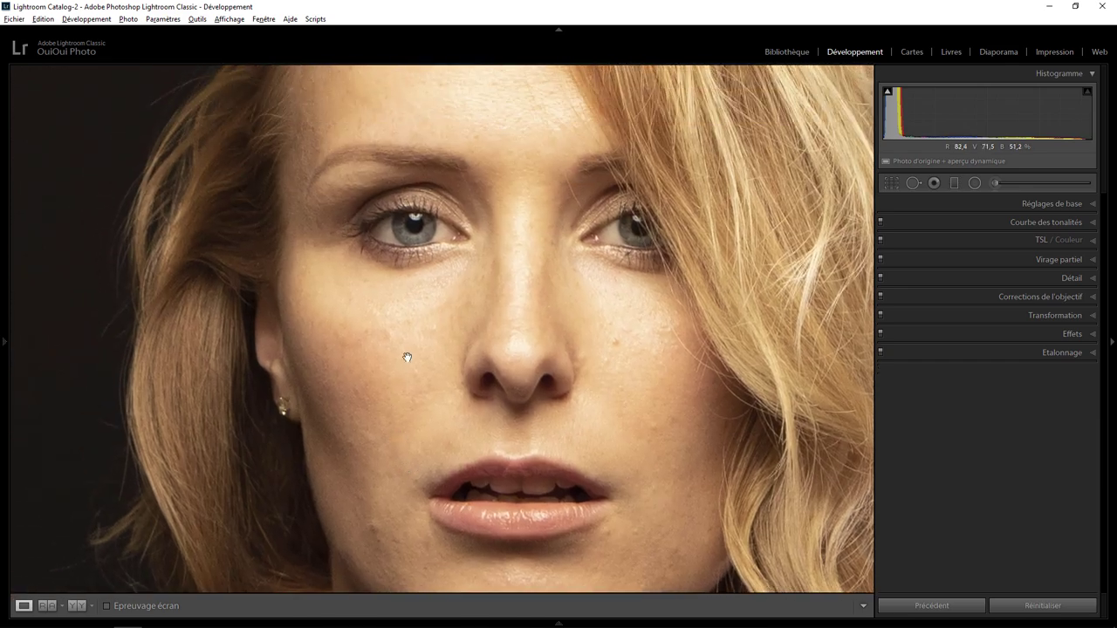
left_click_drag(416, 309, 429, 340)
left_click(462, 177)
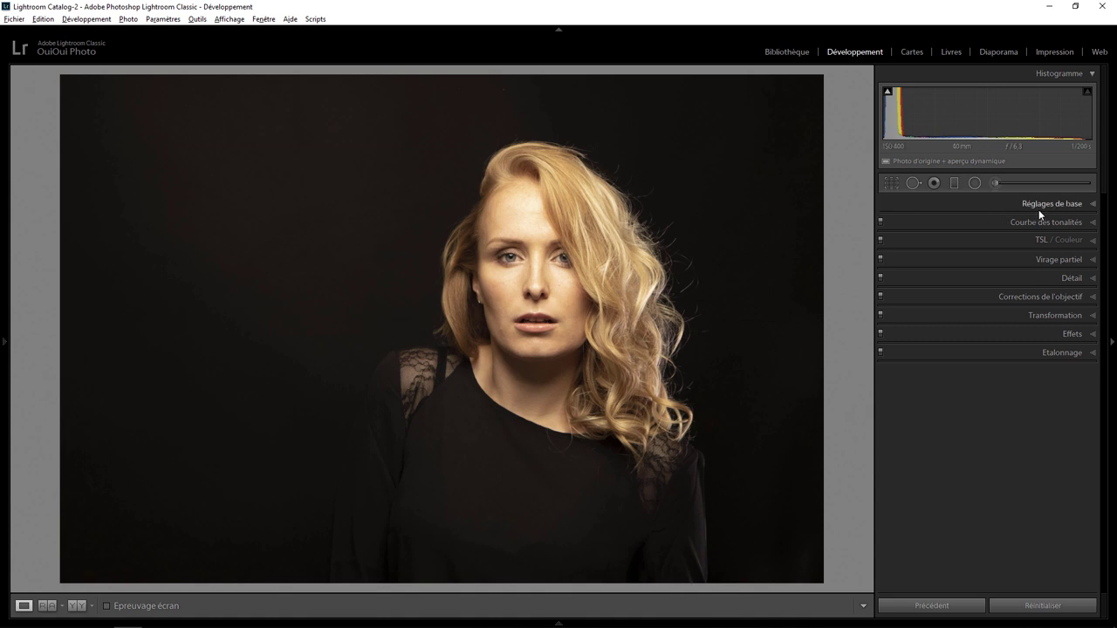
- Convert the portrait to black and white and set the Red mix to −24
left_click(1092, 205)
left_click(1076, 221)
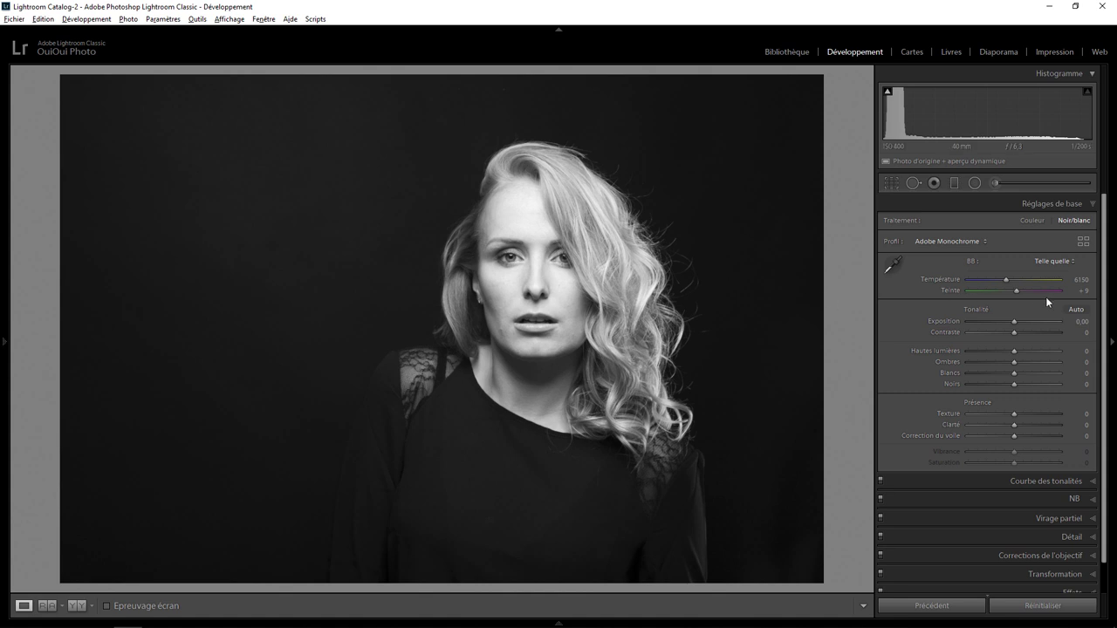
left_click(1096, 502)
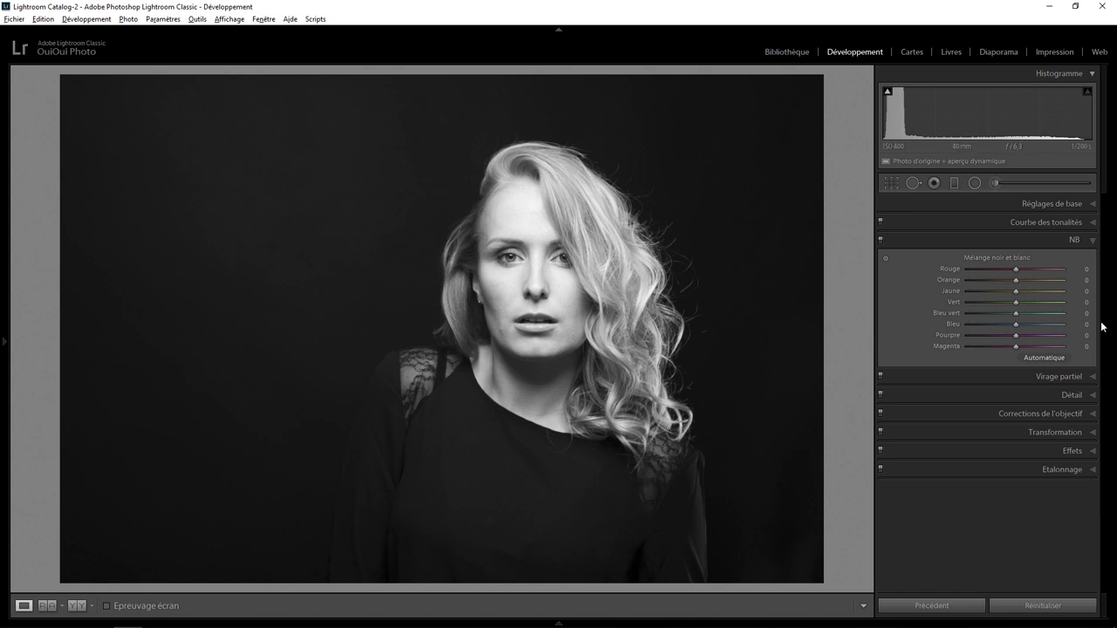
mouse_move(1015, 269)
left_mouse_down()
mouse_move(984, 269)
mouse_move(1060, 265)
mouse_move(1020, 273)
left_mouse_up()
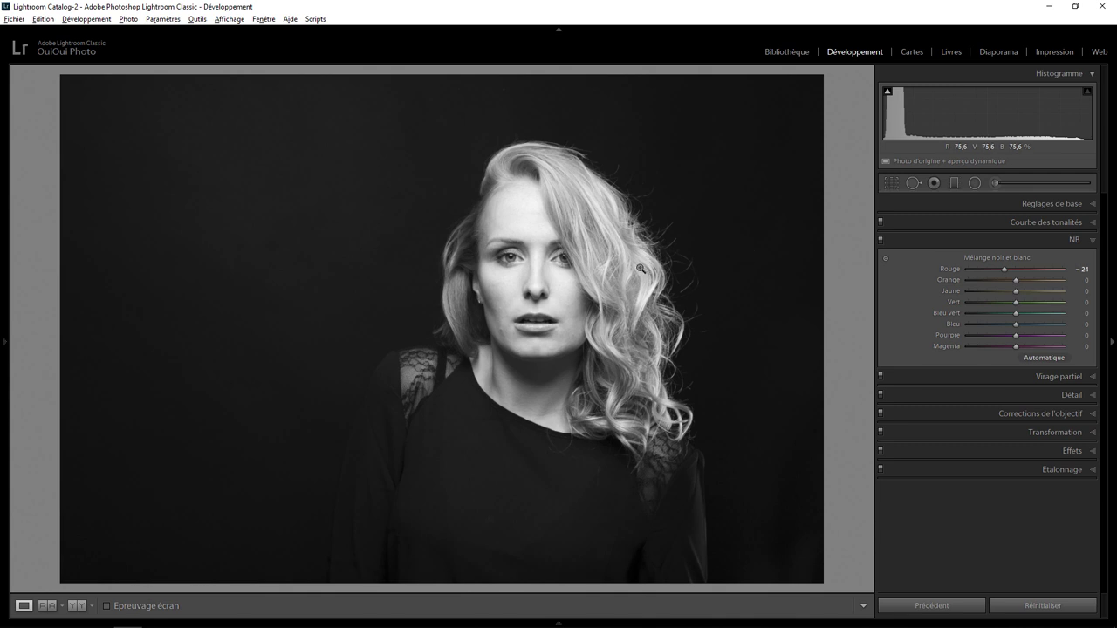
- Crop inward from the top-right corner and shift the woman left within the frame
left_click(891, 184)
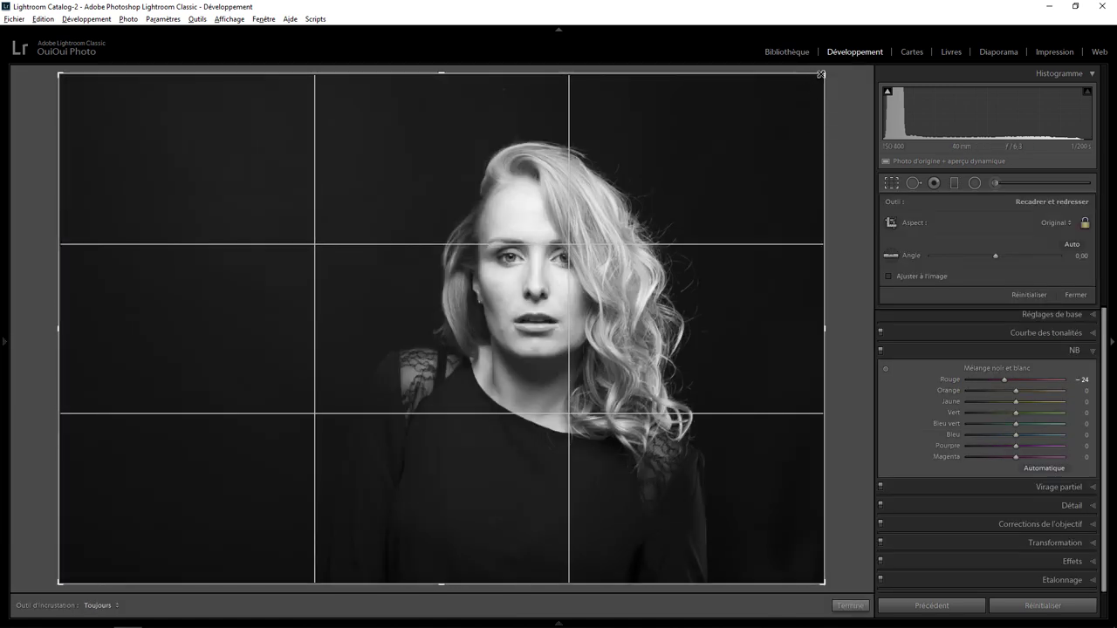
left_click_drag(812, 77, 802, 89)
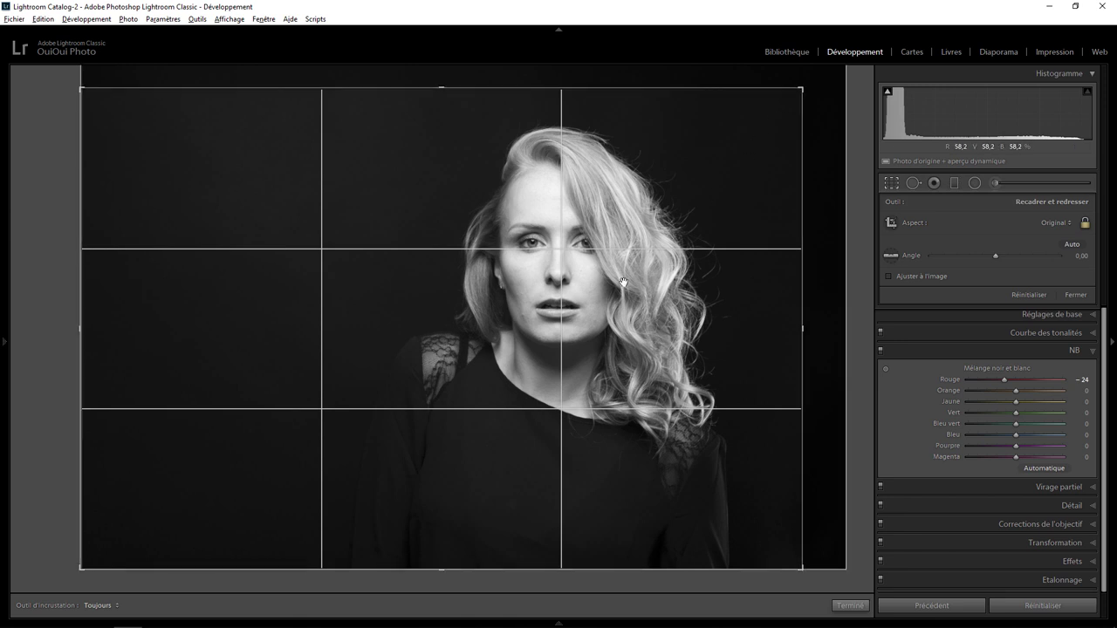
left_click_drag(602, 287, 548, 294)
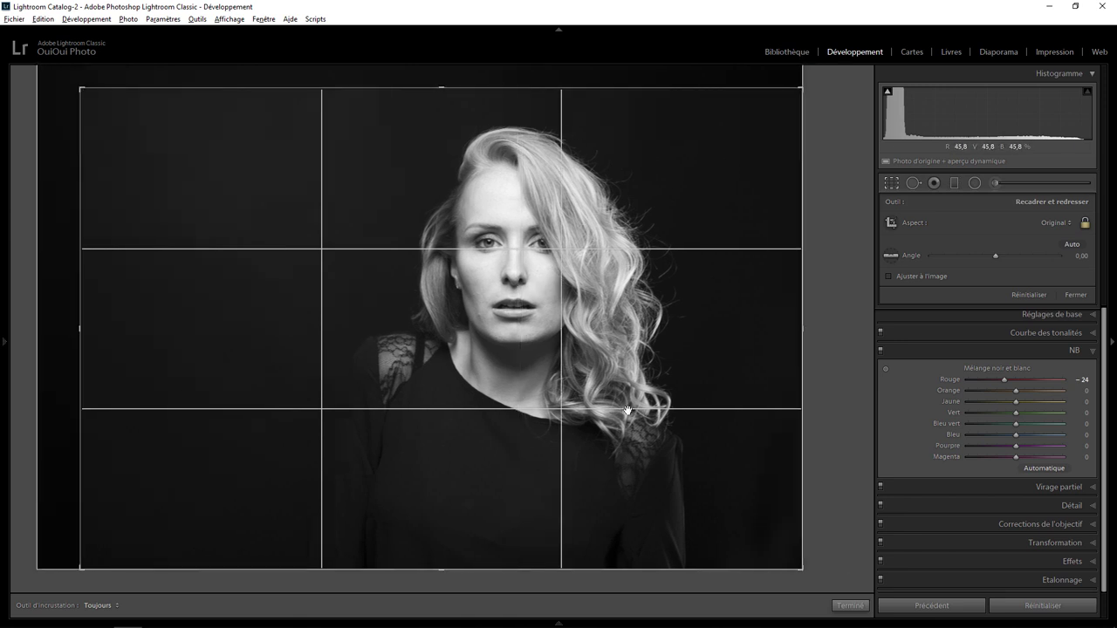
left_click(851, 606)
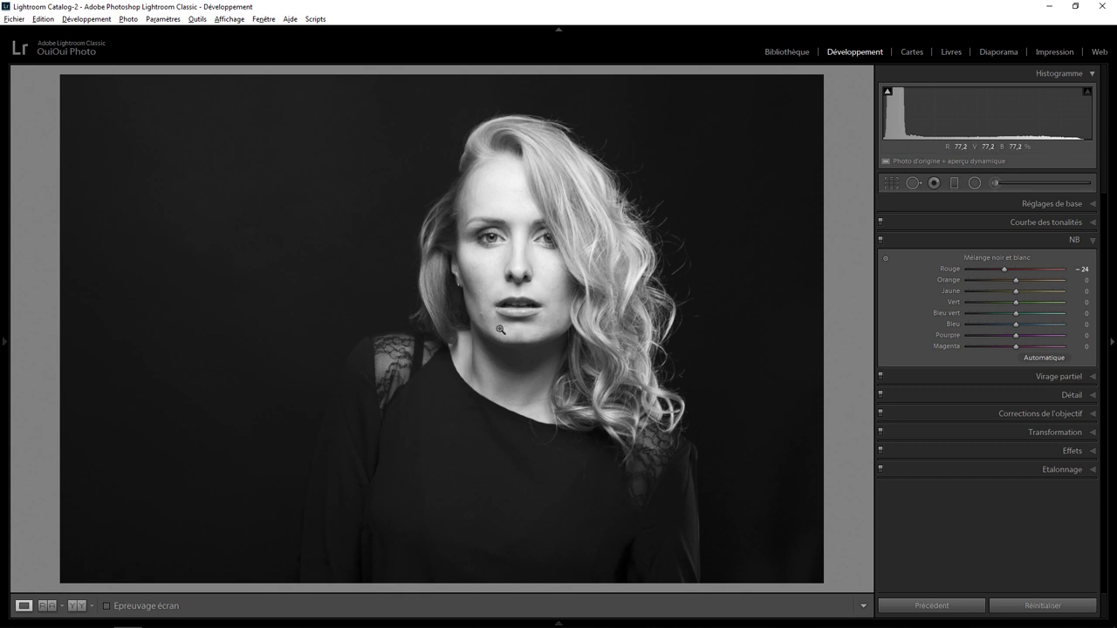
- Zoom in on the face and heal blemishes on the right cheek down to the jaw
left_click(542, 294)
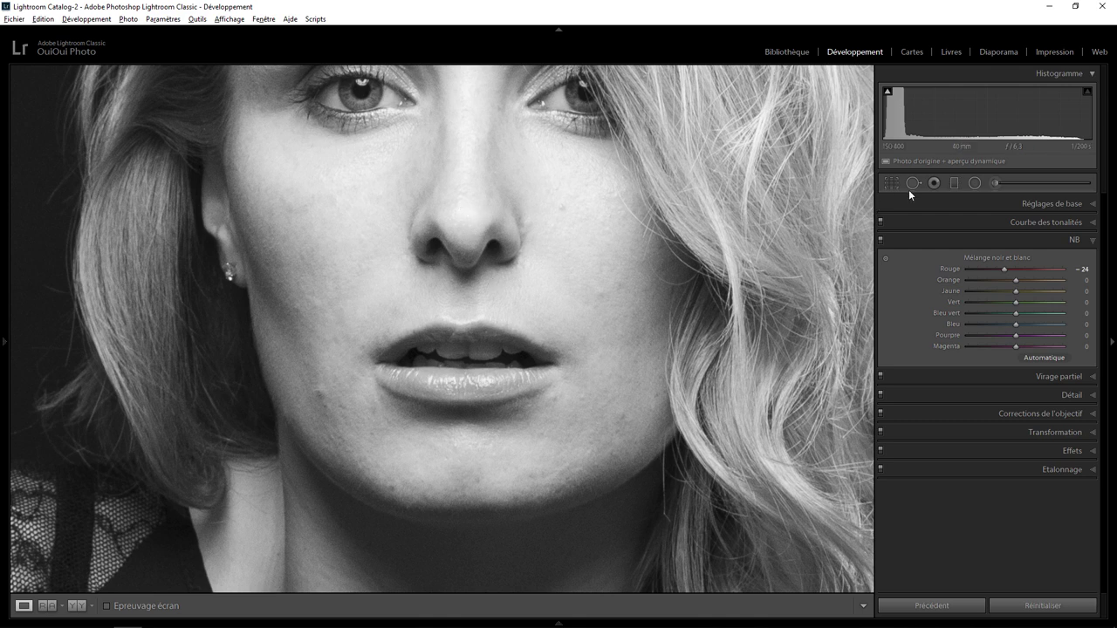
left_click(914, 183)
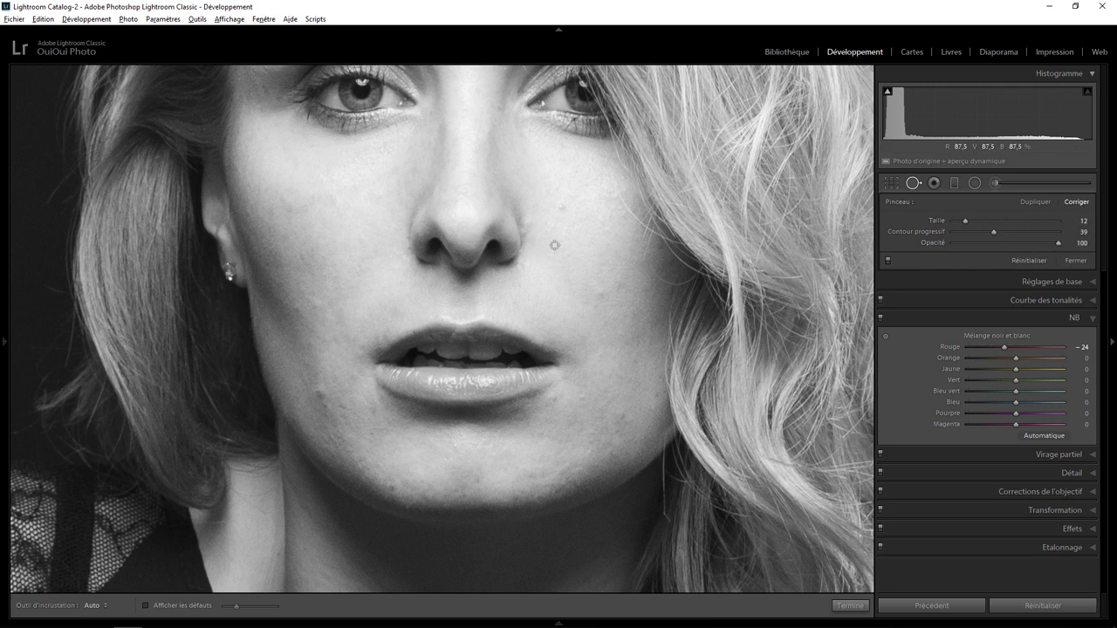
scroll(576, 228, "down", 5)
scroll(573, 224, "up", 2)
scroll(572, 224, "up", 3)
scroll(571, 224, "down", 3)
scroll(568, 220, "up", 2)
scroll(562, 217, "up", 1)
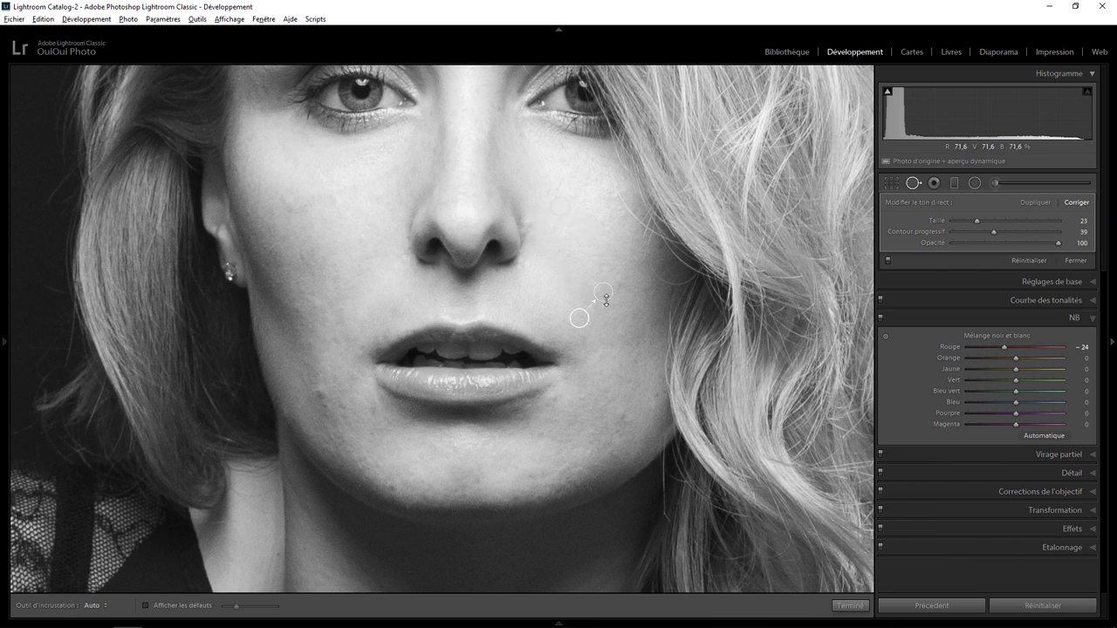
left_click(573, 276)
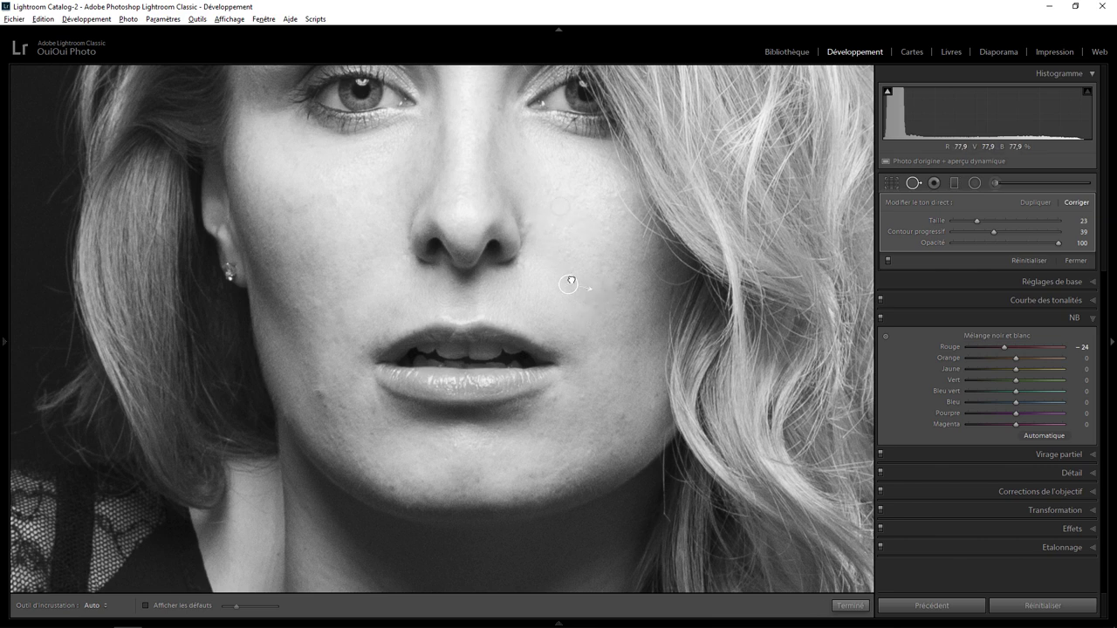
left_click(618, 286)
left_click(632, 379)
mouse_move(652, 408)
left_mouse_down()
mouse_move(652, 429)
mouse_move(639, 430)
left_mouse_up()
- Heal blemishes beside the mouth and across the left cheek
left_click(321, 393)
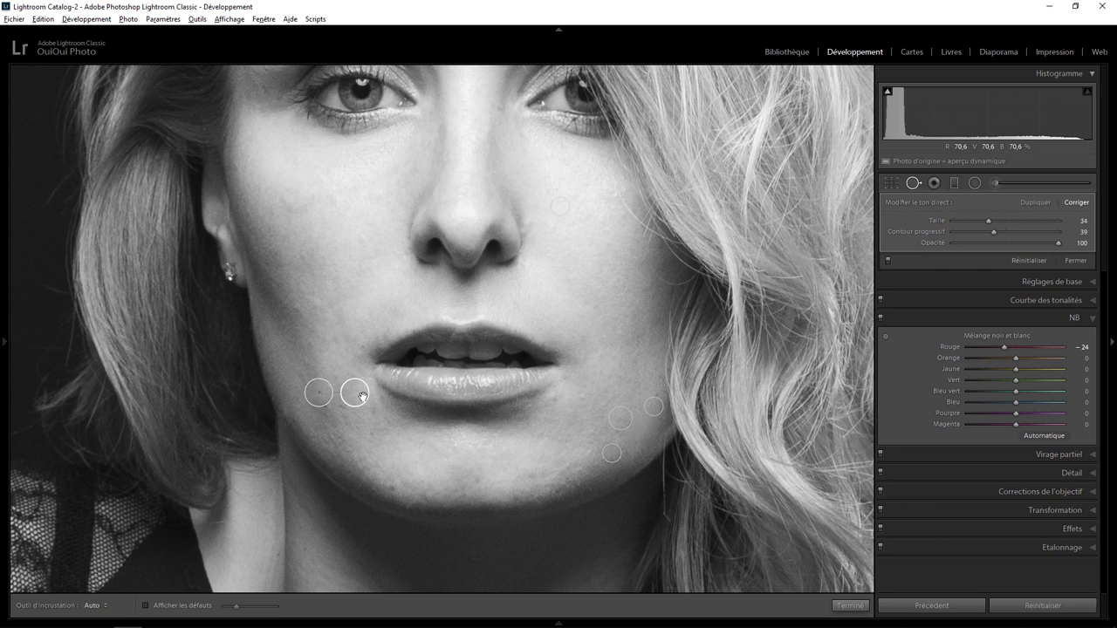
left_click(340, 406)
left_click_drag(371, 412, 390, 511)
mouse_move(361, 345)
left_mouse_down()
mouse_move(498, 341)
mouse_move(354, 317)
left_mouse_up()
left_click(390, 486)
left_click_drag(288, 205, 310, 206)
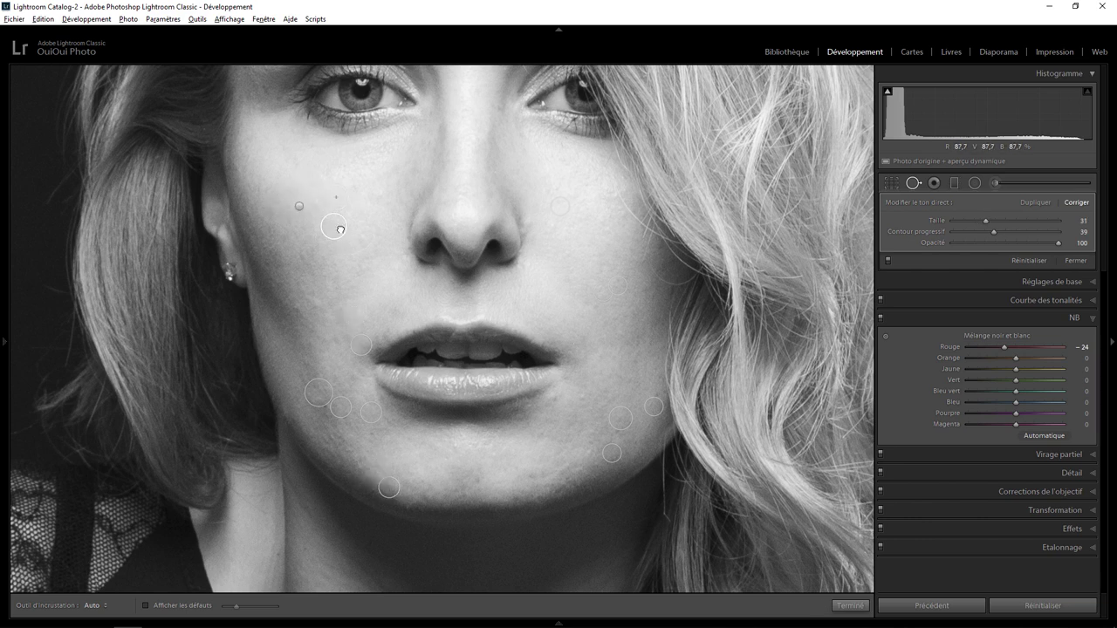
left_click(316, 304)
left_click(277, 277)
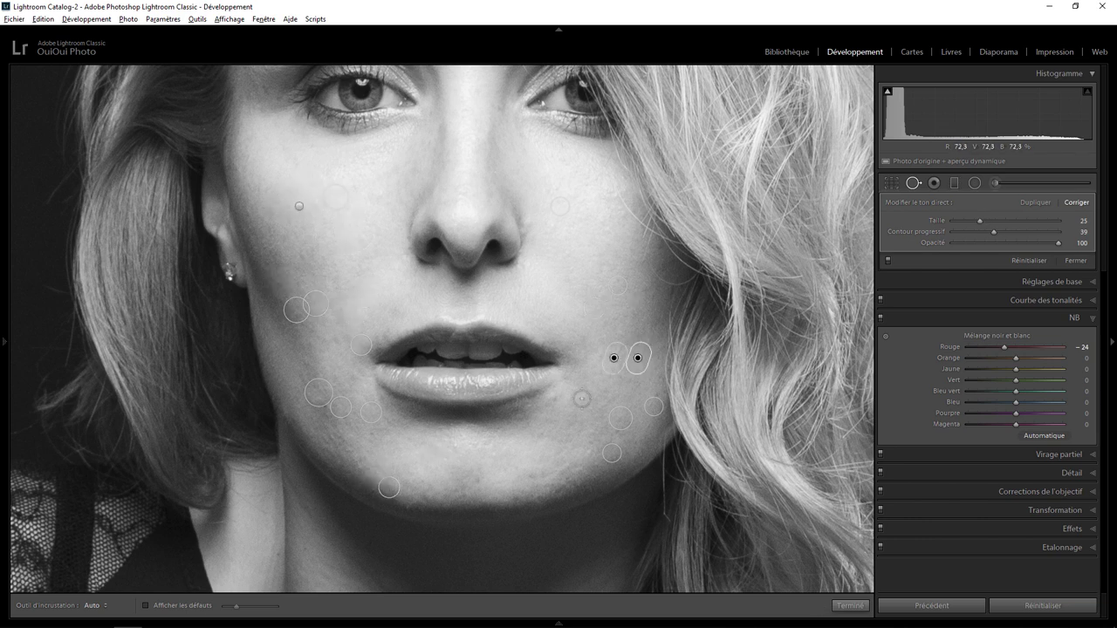
- Heal patches beside the lower lip and along the chin, sourcing clean skin from the right cheek
left_click_drag(557, 395, 543, 412)
left_click_drag(618, 324, 591, 204)
left_click_drag(499, 353, 536, 355)
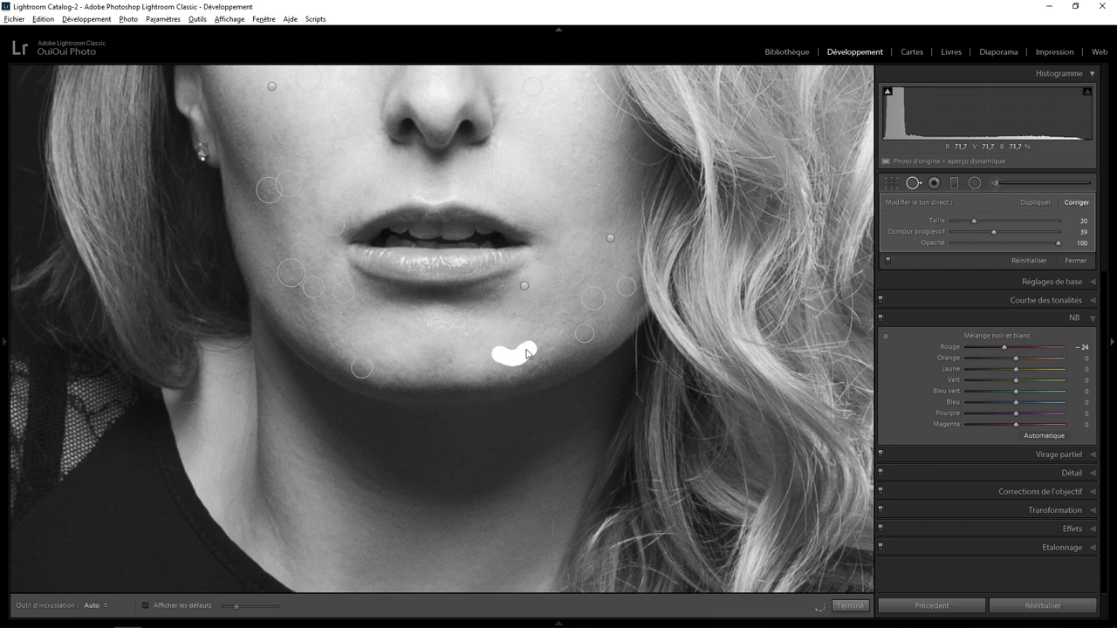
left_click_drag(452, 324, 573, 214)
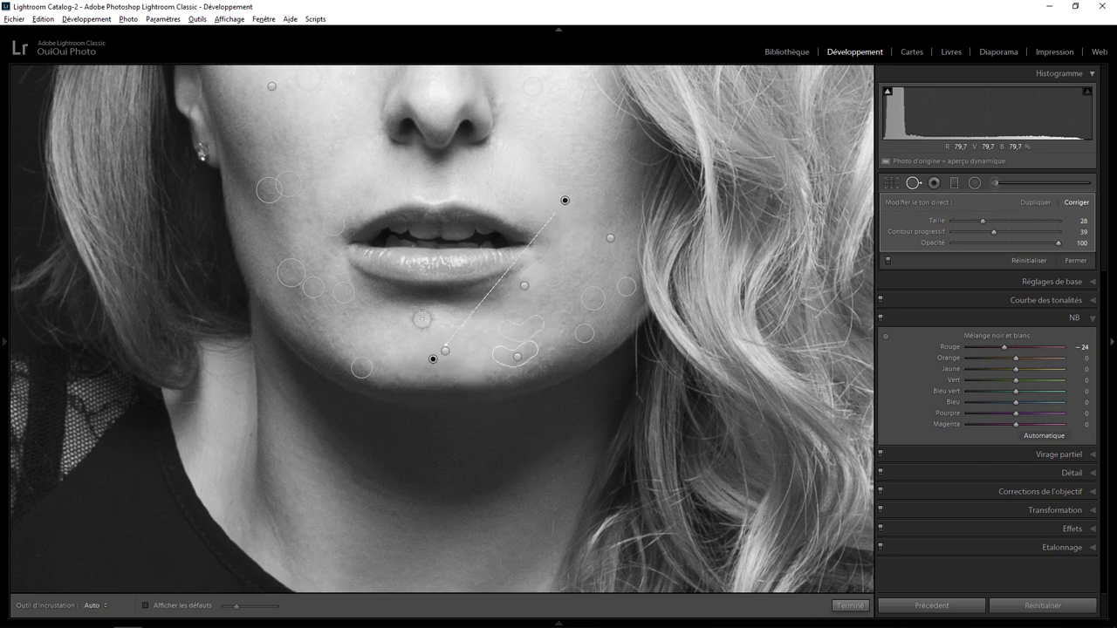
left_click(360, 312)
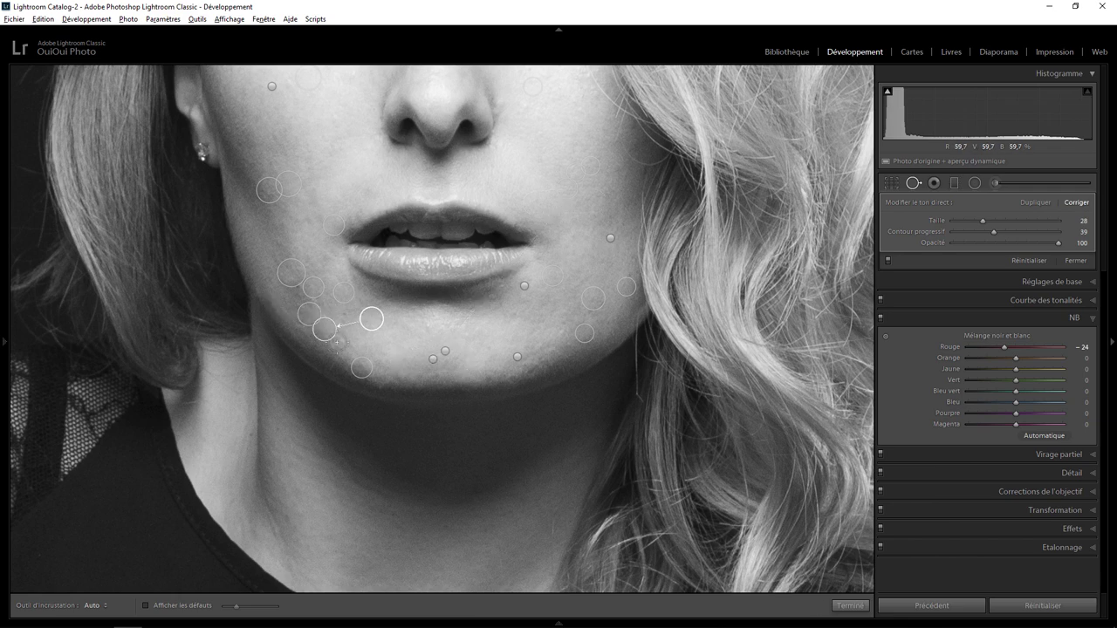
left_click(515, 358)
mouse_move(513, 365)
left_mouse_down()
mouse_move(559, 338)
mouse_move(591, 564)
left_mouse_up()
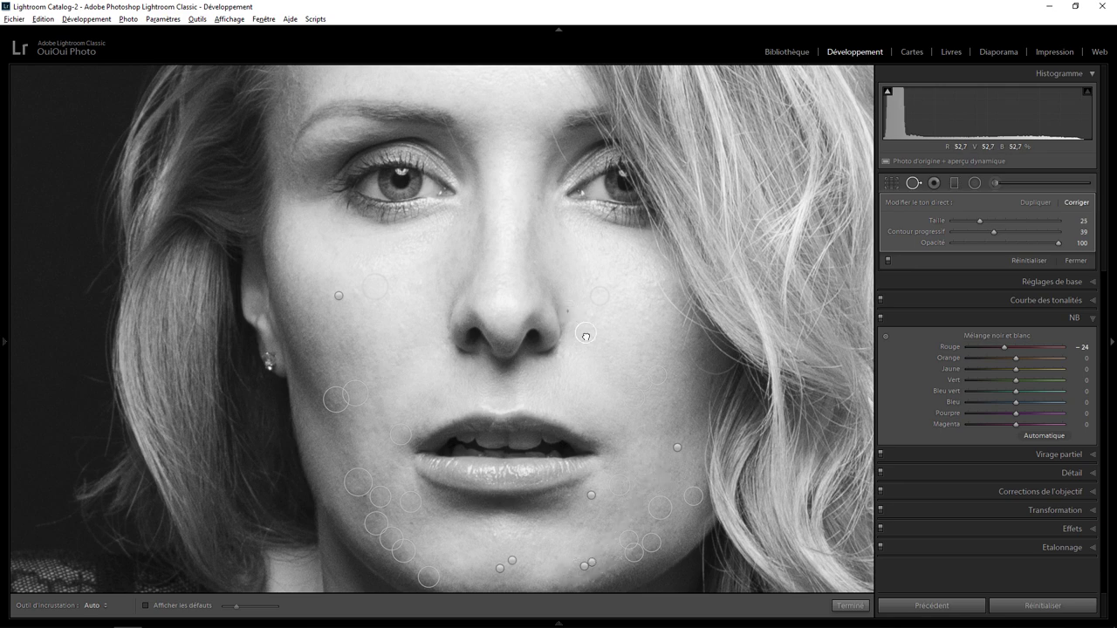
- Heal the last left-cheek and chin blemishes, finish Spot Removal and view the full portrait
left_click(424, 312)
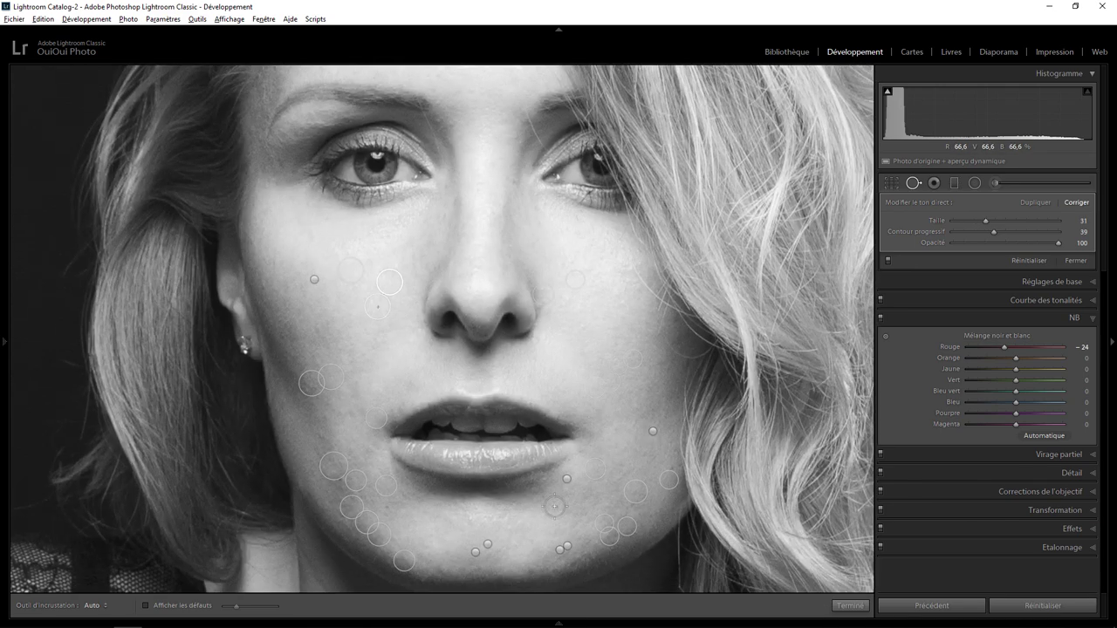
left_click_drag(585, 510, 535, 543)
scroll(333, 418, "up", 3)
left_click(333, 418)
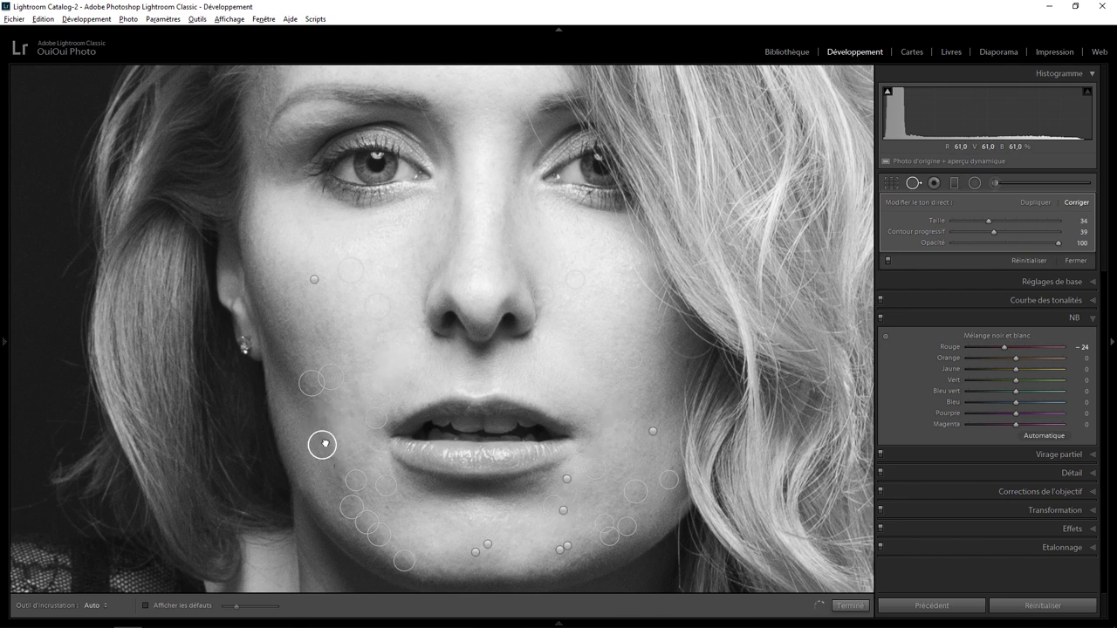
left_click_drag(317, 433, 209, 493)
key("ctrl+z")
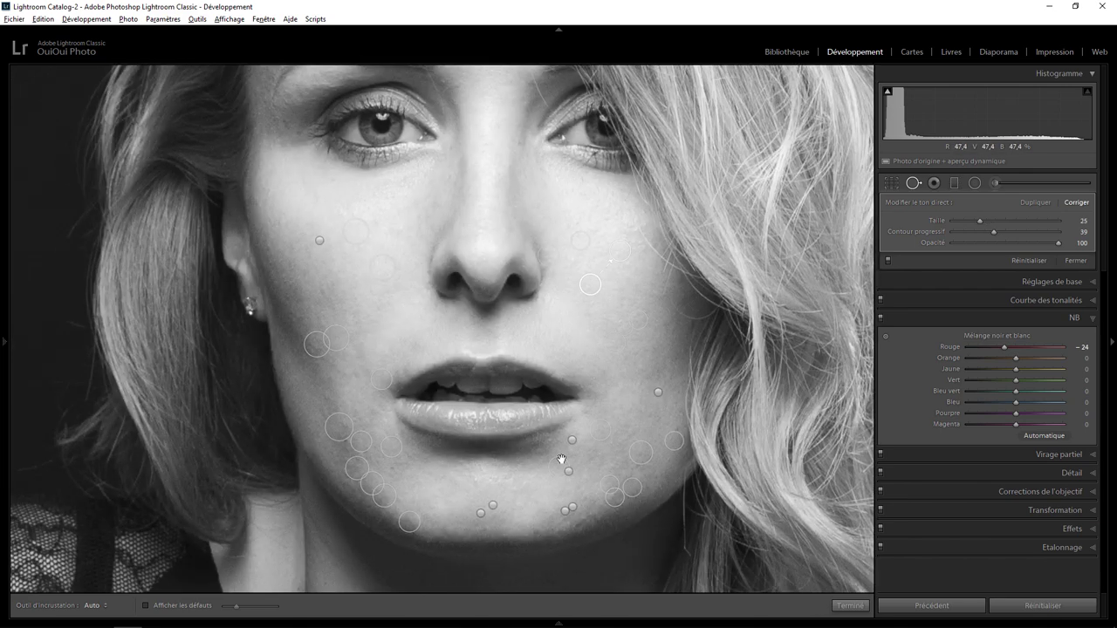
left_click(851, 606)
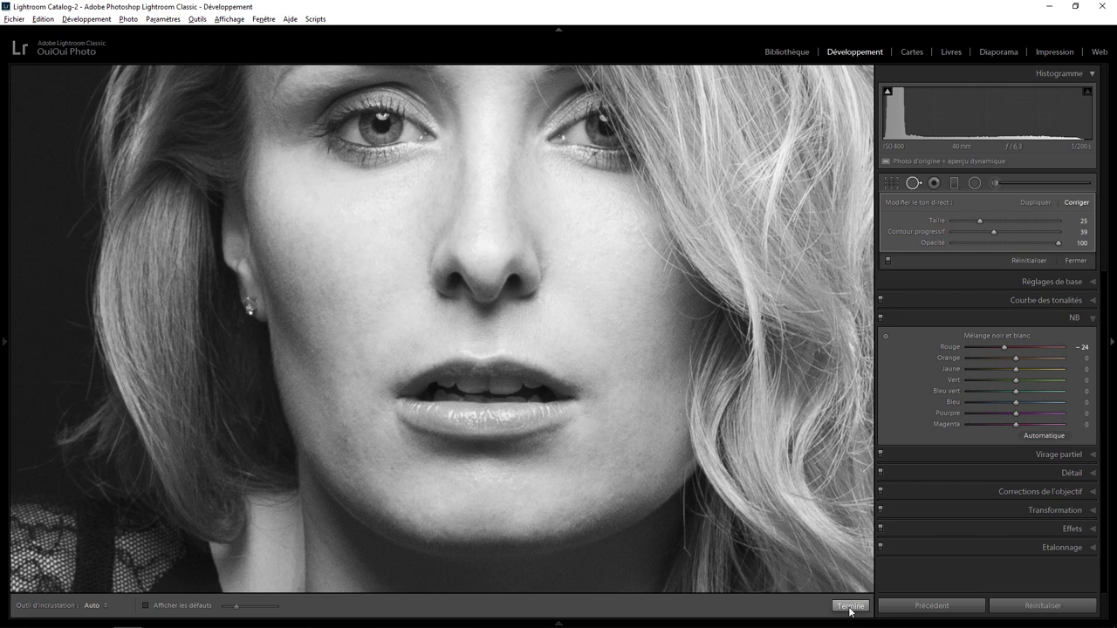
left_click(585, 326)
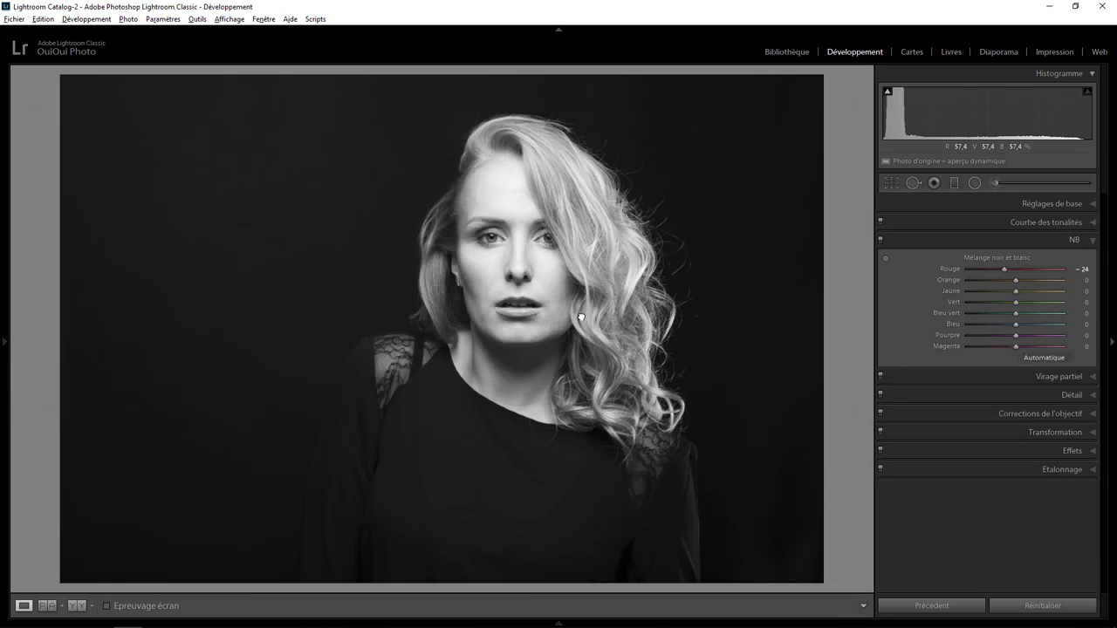
- Zoom on the mouth and move a left-cheek heal spot's source up near the lip
left_click(485, 319)
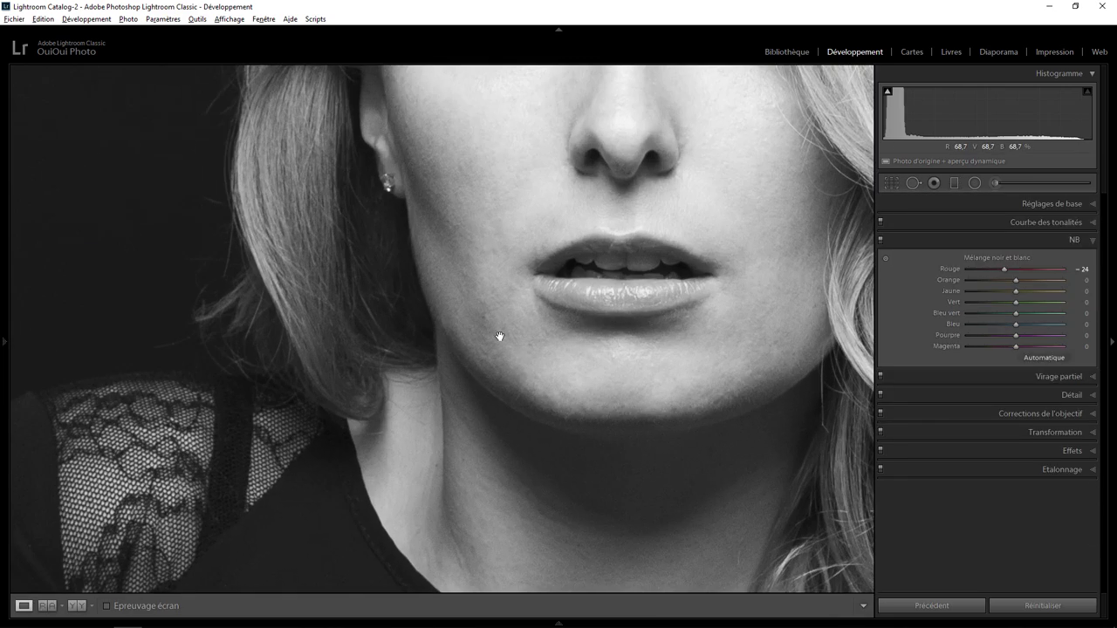
left_click(913, 183)
left_click(488, 319)
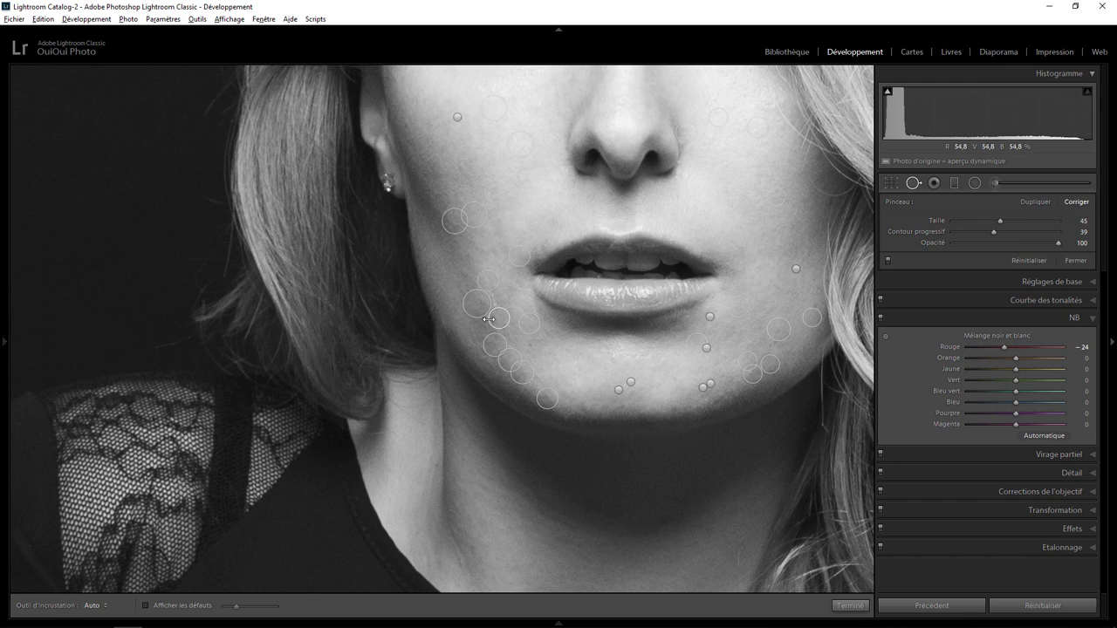
left_click(484, 326)
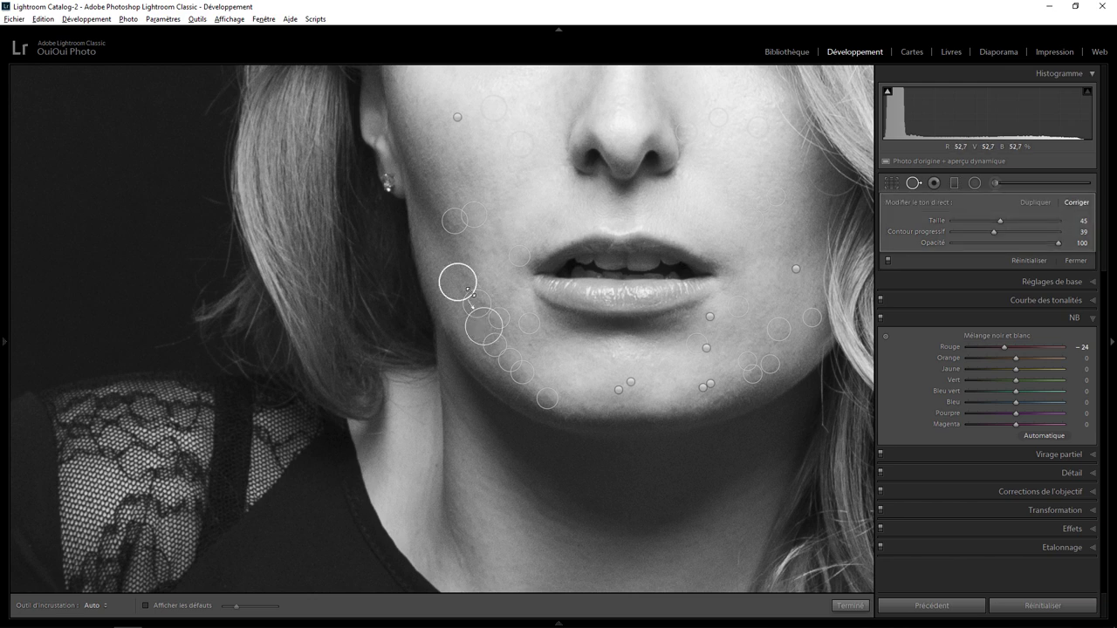
mouse_move(452, 281)
left_mouse_down()
mouse_move(505, 189)
mouse_move(526, 210)
mouse_move(484, 253)
mouse_move(464, 250)
mouse_move(471, 259)
left_mouse_up()
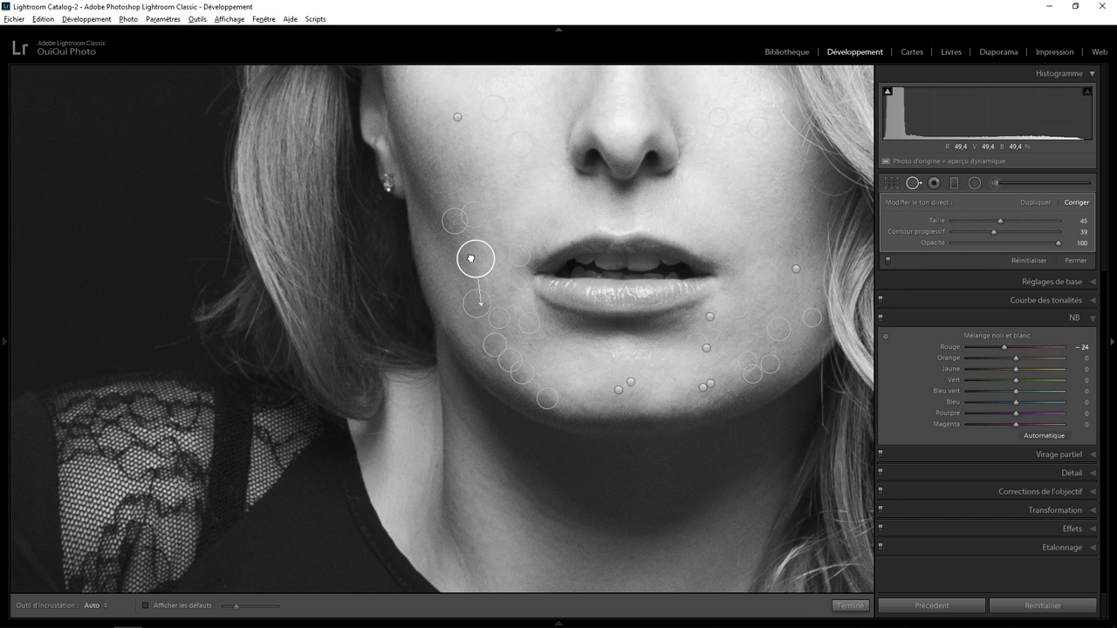
left_click(851, 606)
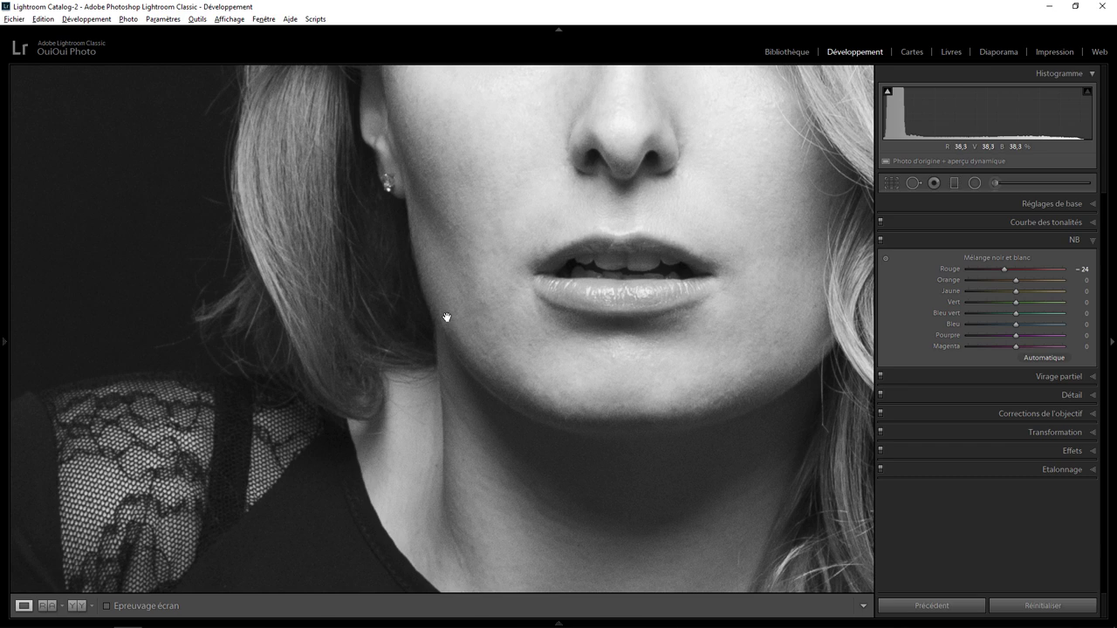
- Heal more blemishes on the chin, along the chin line and on the right cheek
left_click(910, 183)
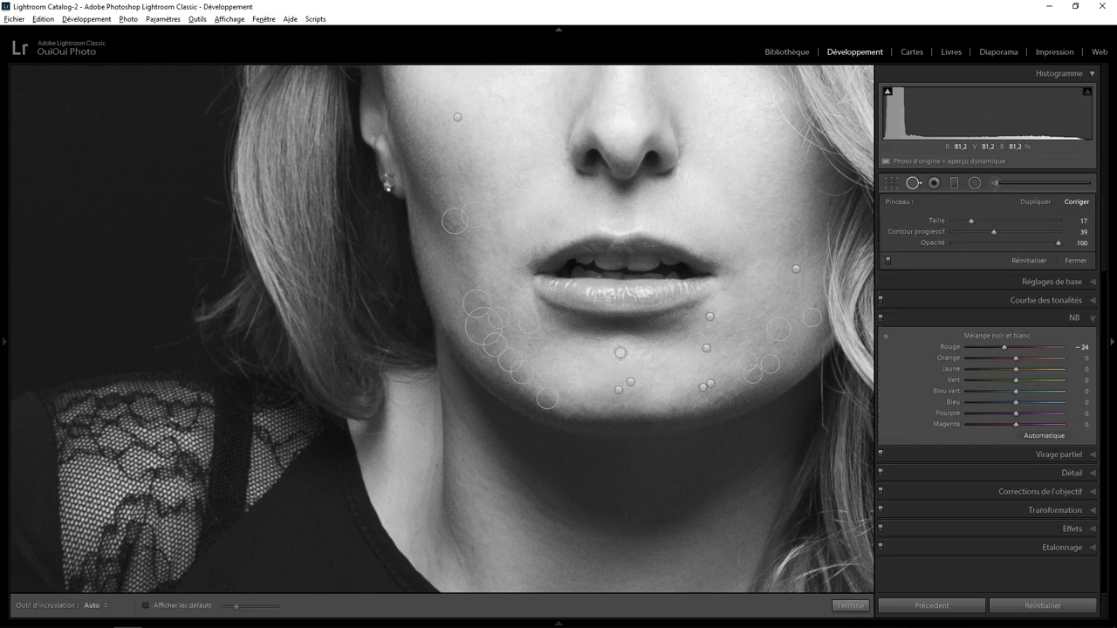
scroll(618, 353, "down", 5)
left_click(618, 353)
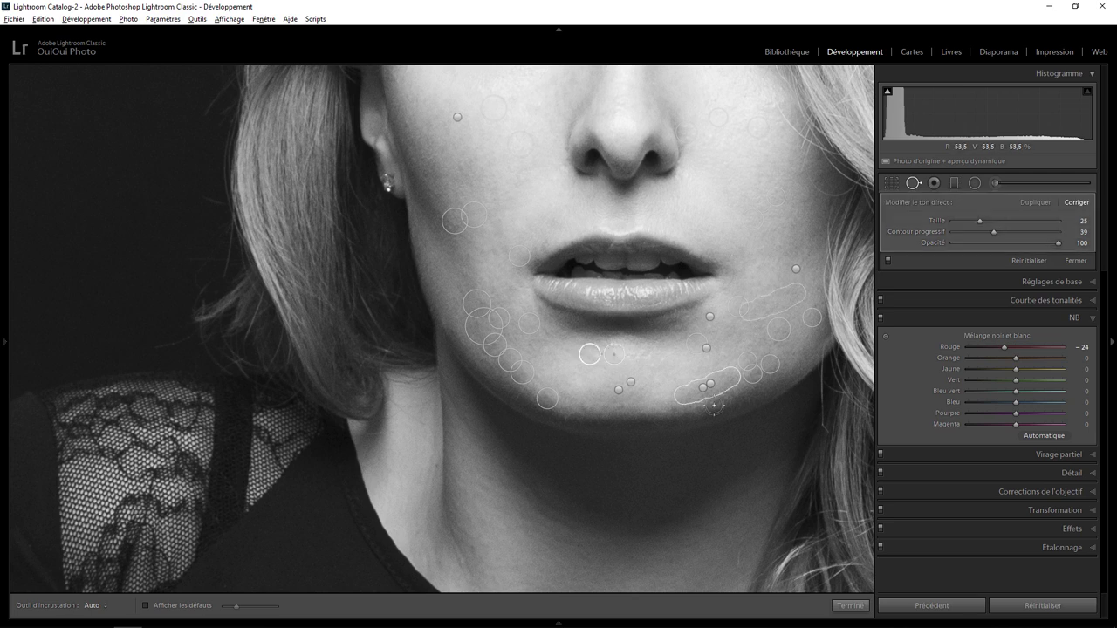
left_click_drag(720, 397, 735, 395)
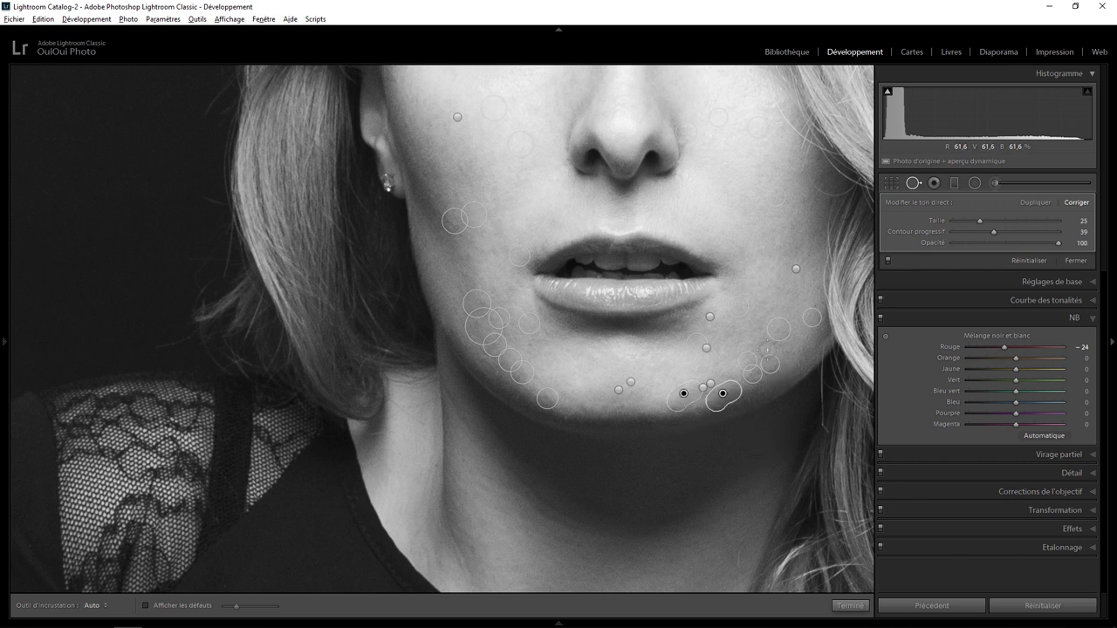
scroll(774, 345, "up", 3)
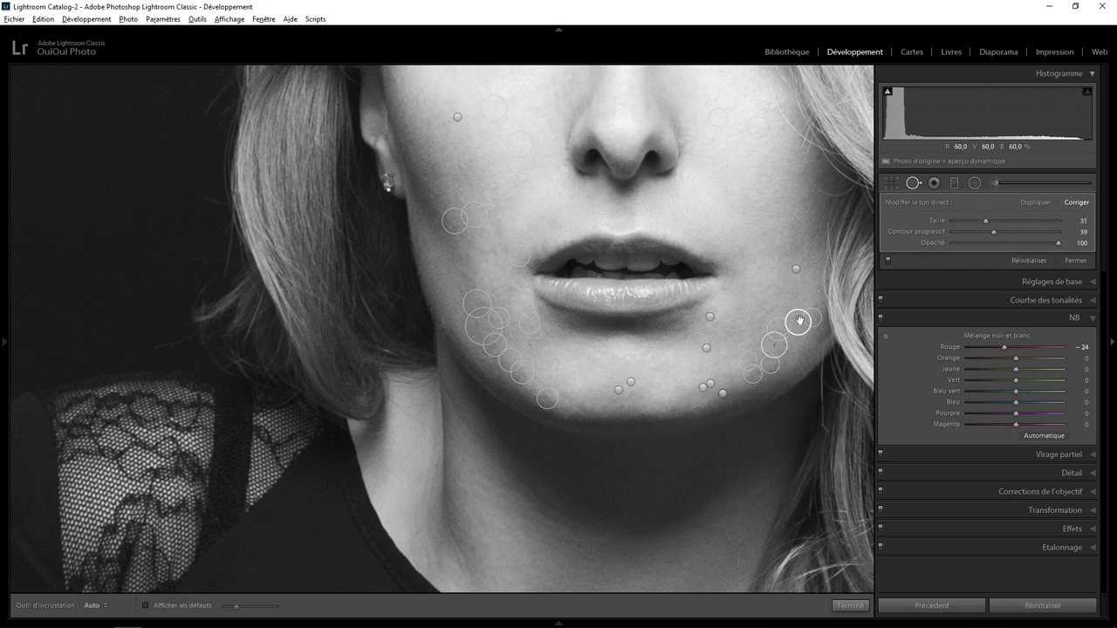
left_click(774, 303)
- Close Spot Removal, inspect the eyes and forehead, then recentre on the nose and mouth
key("q")
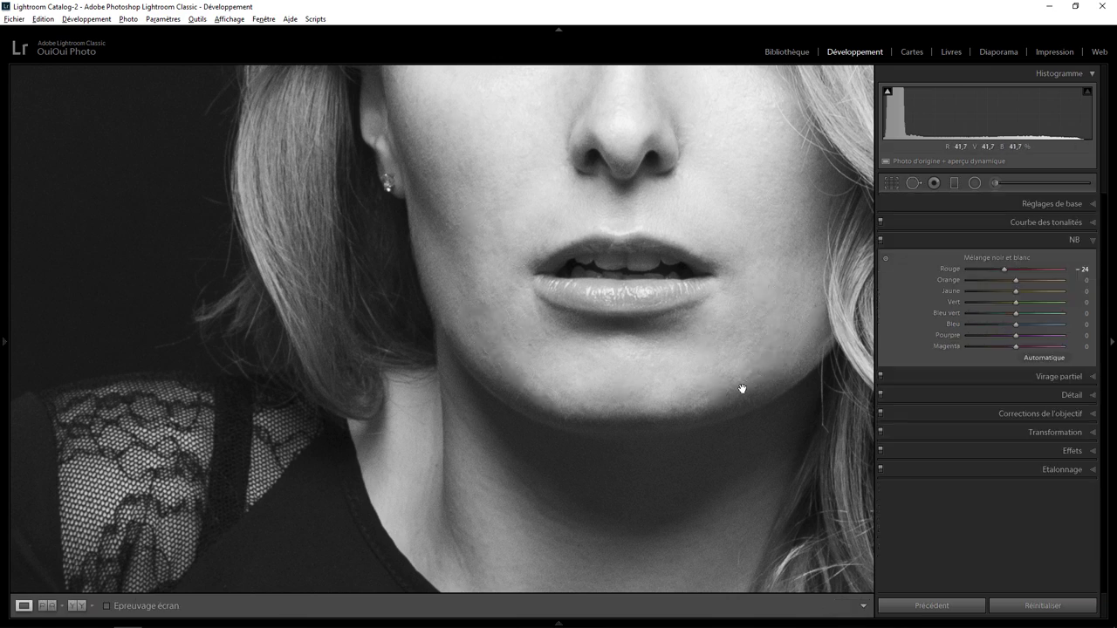
left_click_drag(652, 199, 638, 382)
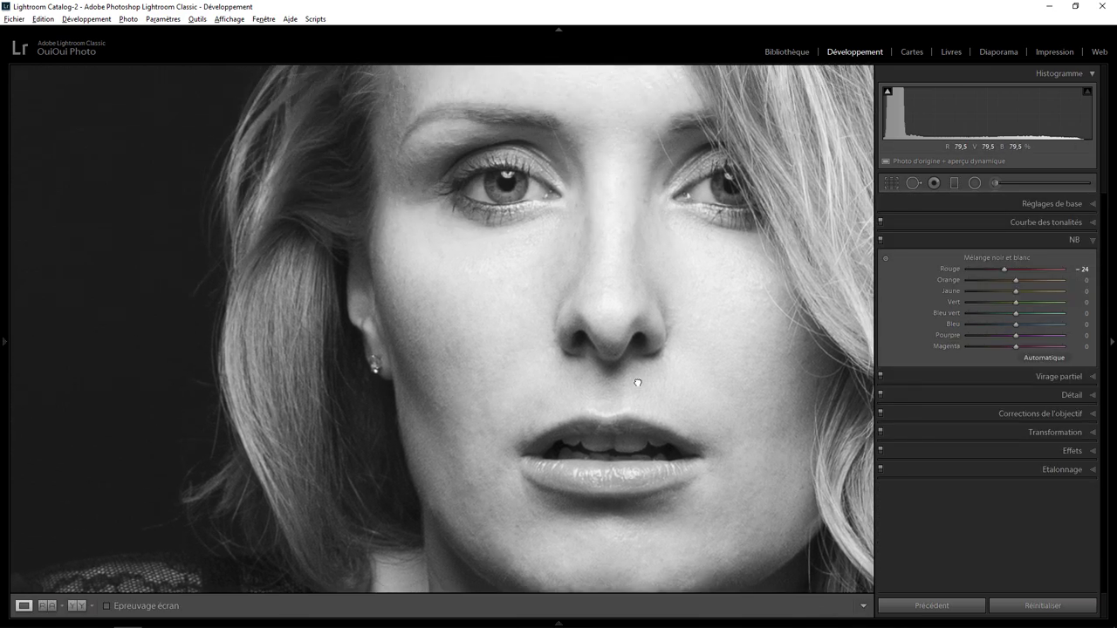
left_click_drag(580, 227, 602, 358)
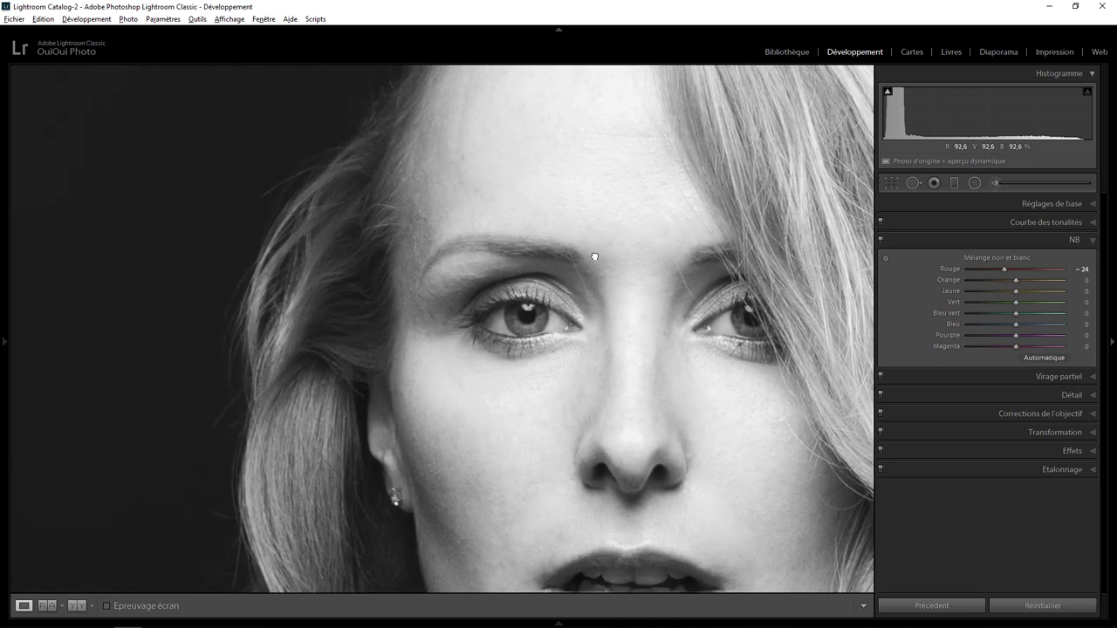
left_click_drag(628, 124, 572, 281)
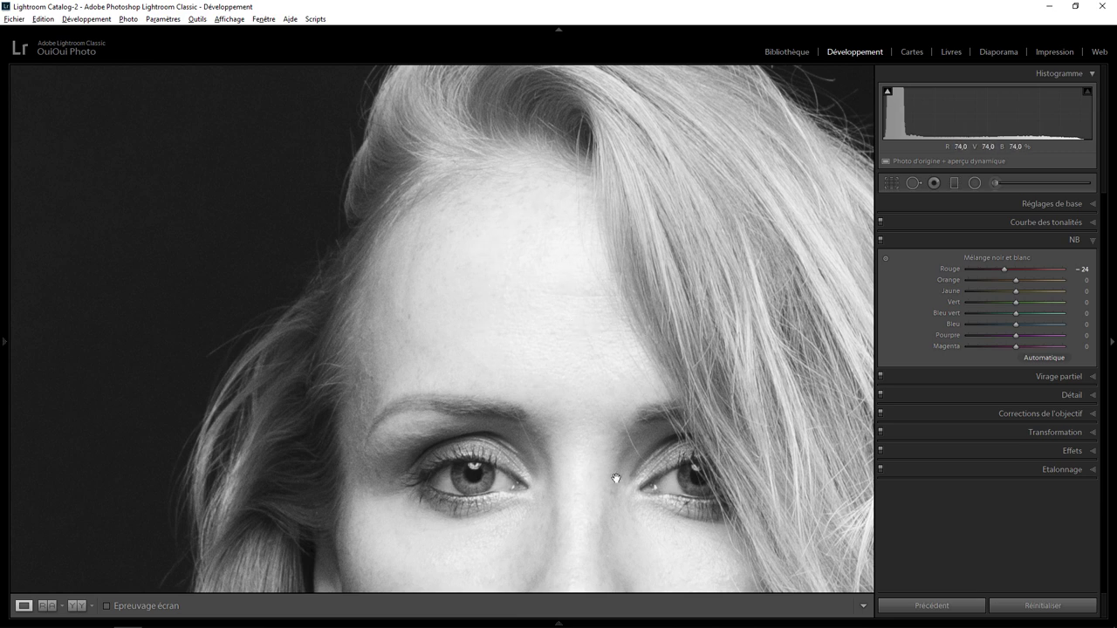
left_click(611, 355)
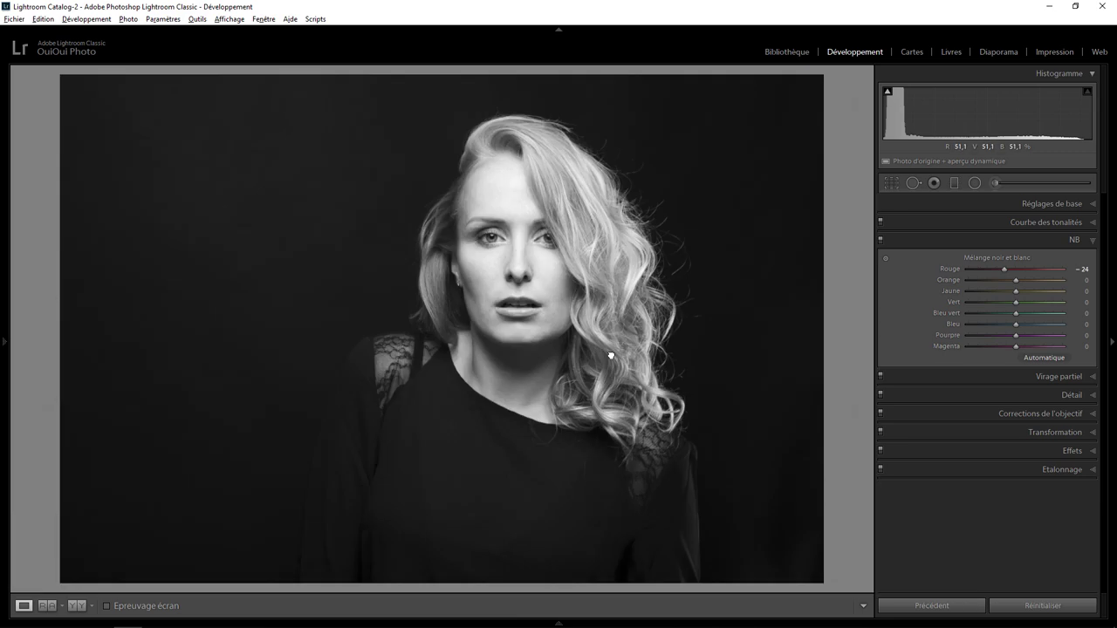
left_click(541, 284)
mouse_move(569, 367)
left_mouse_down()
mouse_move(644, 306)
mouse_move(537, 264)
left_mouse_up()
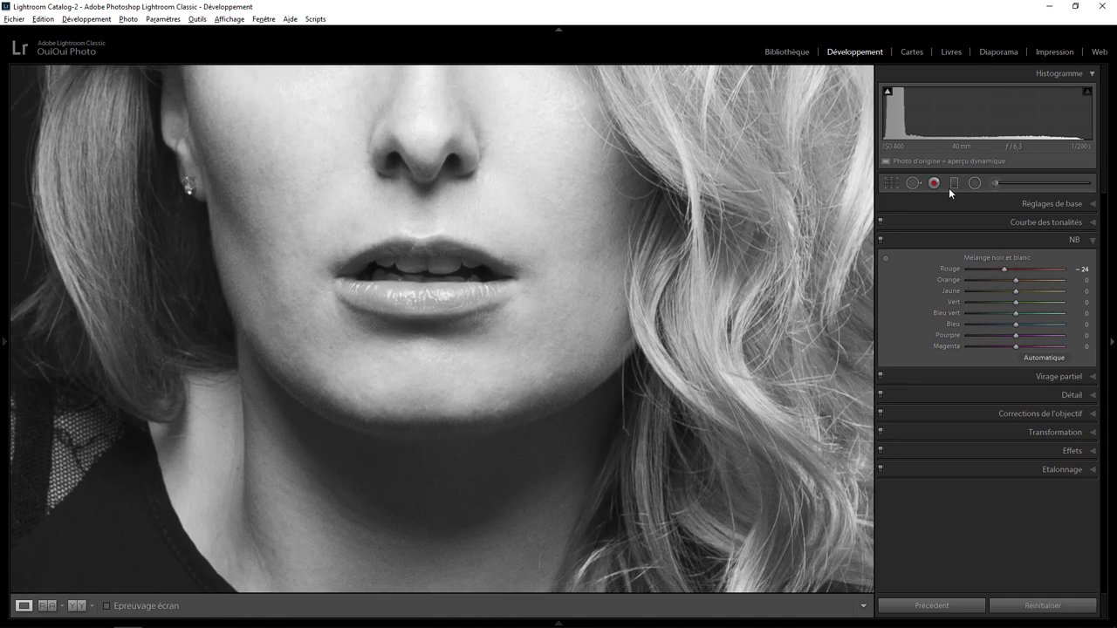
left_click(975, 182)
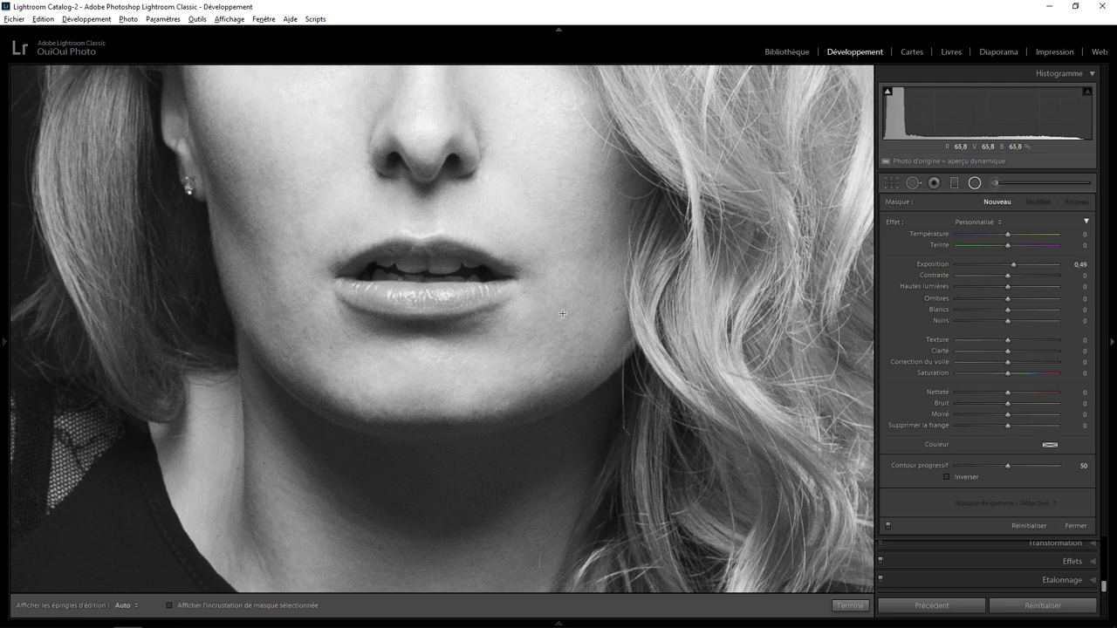
- Draw an inside-effect radial filter on the right cheek with exposure 0 and Texture −40
left_click_drag(563, 313, 449, 378)
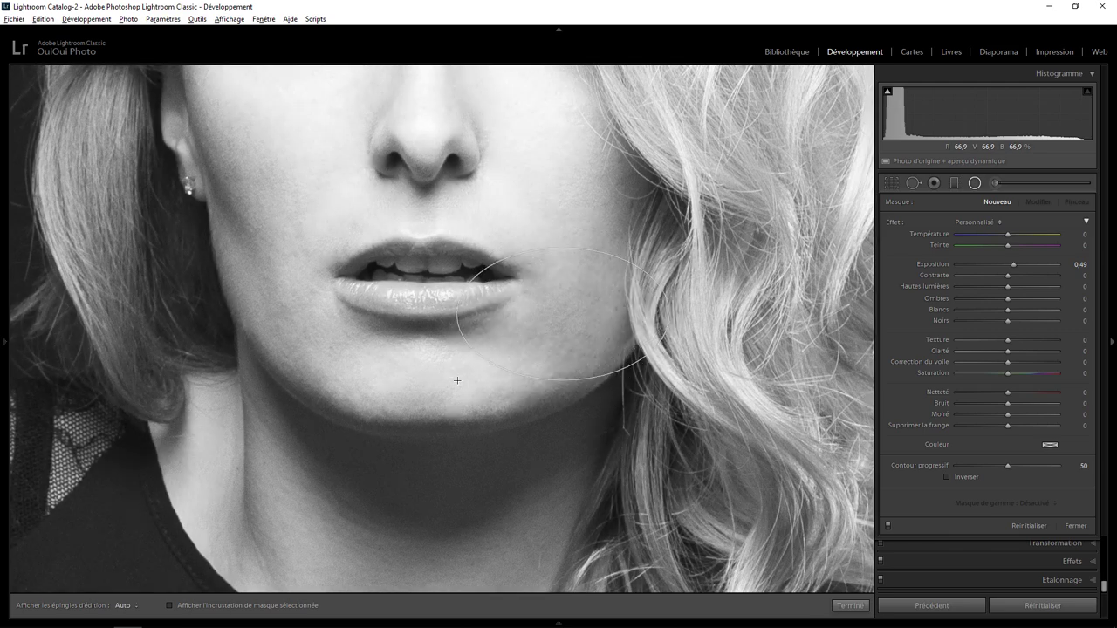
left_click(966, 481)
double_click(893, 221)
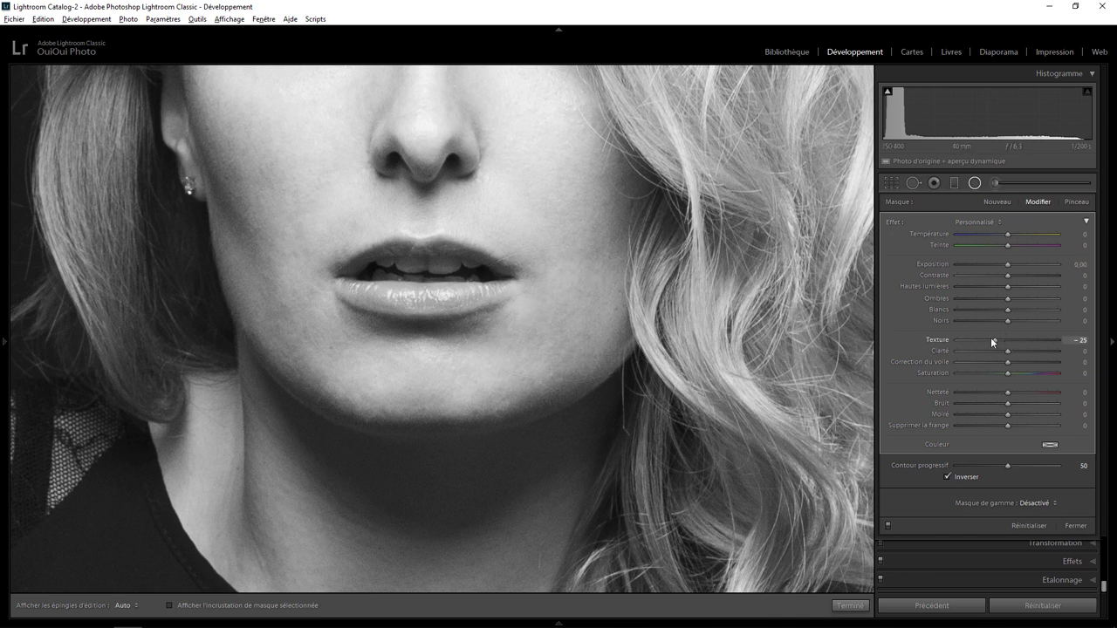
left_click_drag(985, 337, 995, 350)
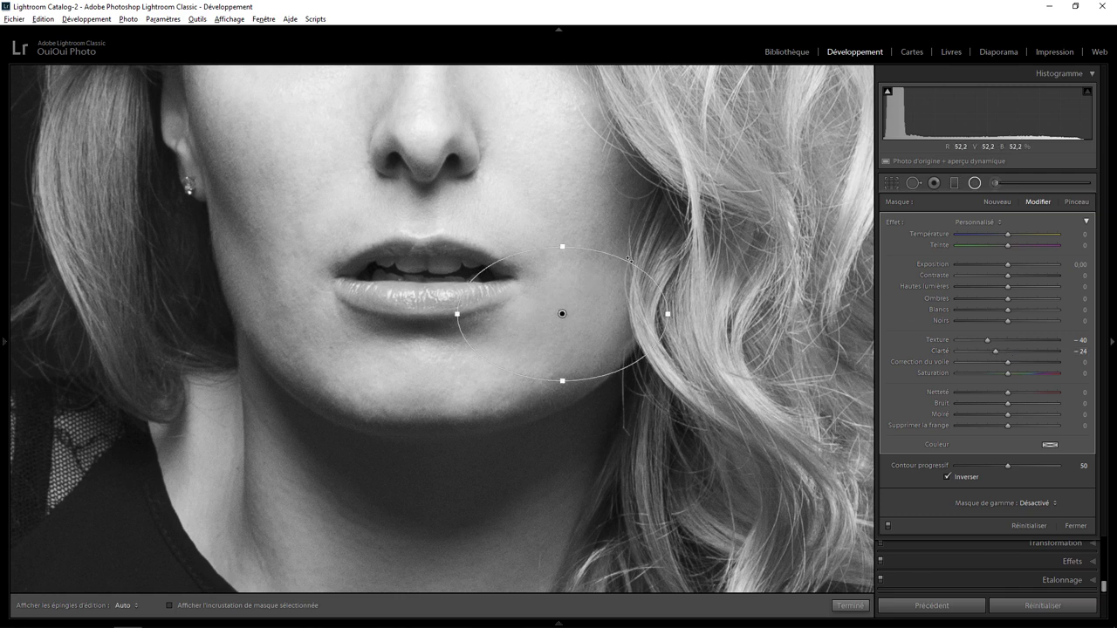
left_click_drag(628, 260, 595, 196)
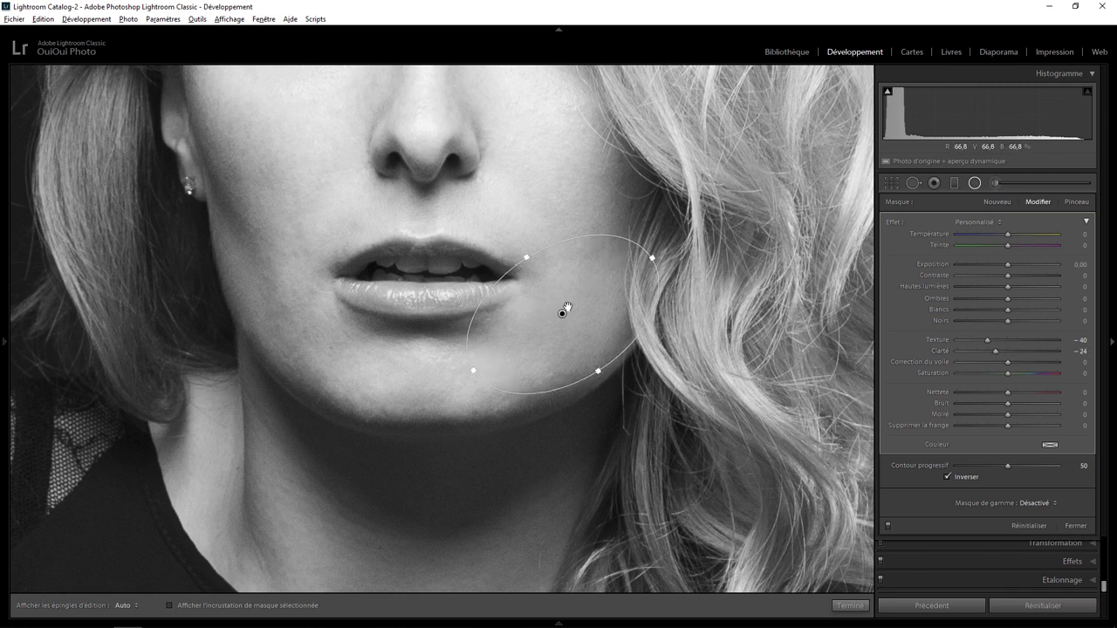
left_click_drag(564, 309, 557, 343)
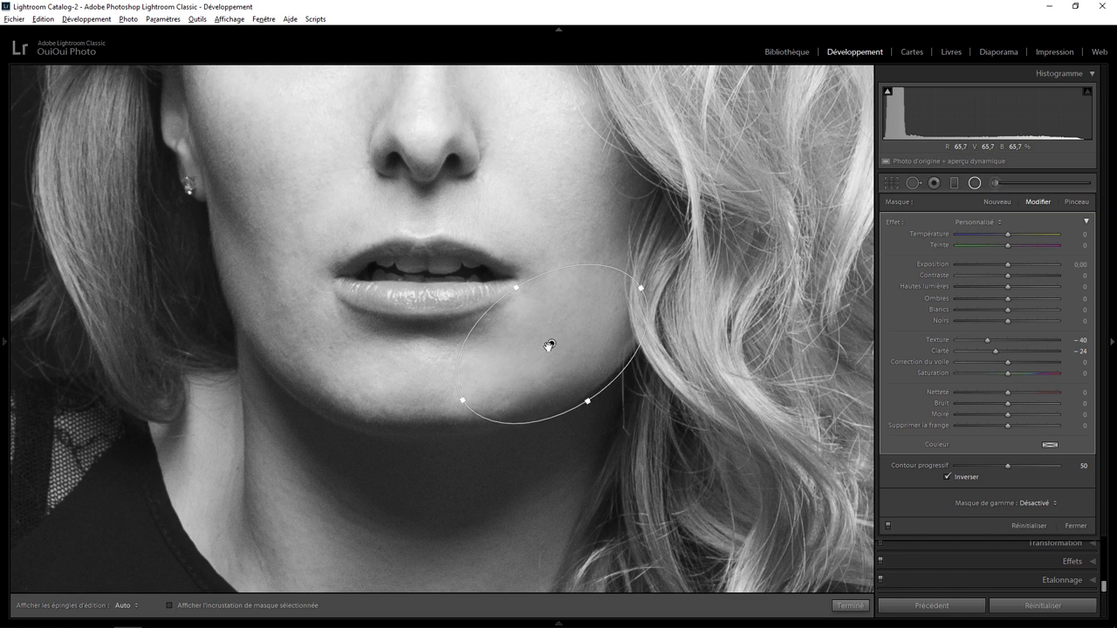
- Duplicate the cheek filter onto the left cheek, rotated upright along it
right_click(553, 343)
left_click(563, 353)
left_click_drag(507, 344, 231, 325)
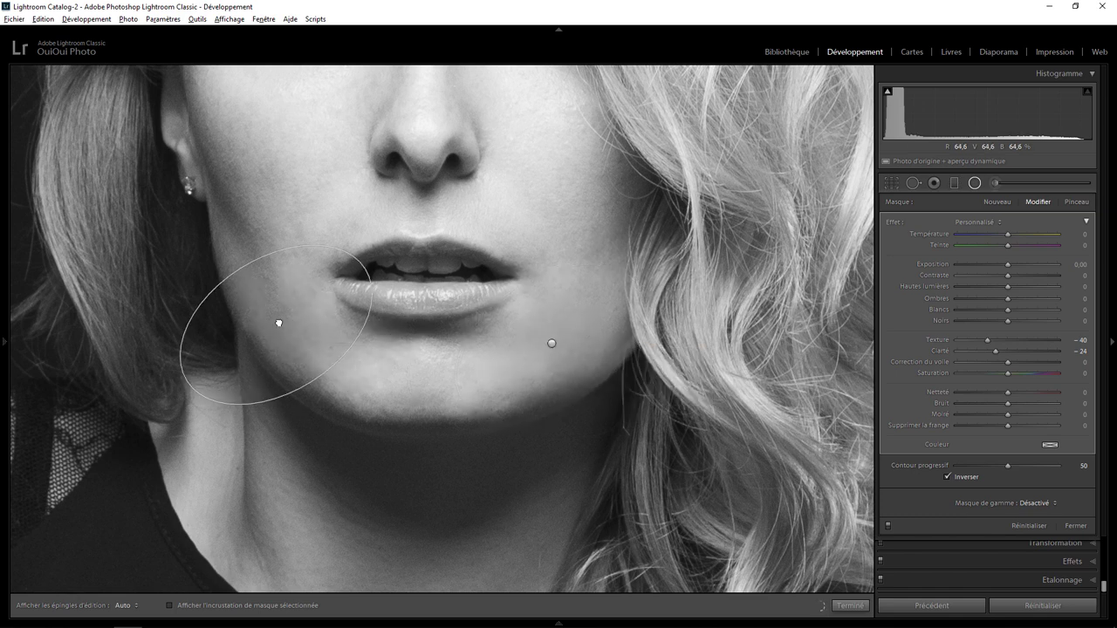
left_click_drag(192, 358, 297, 404)
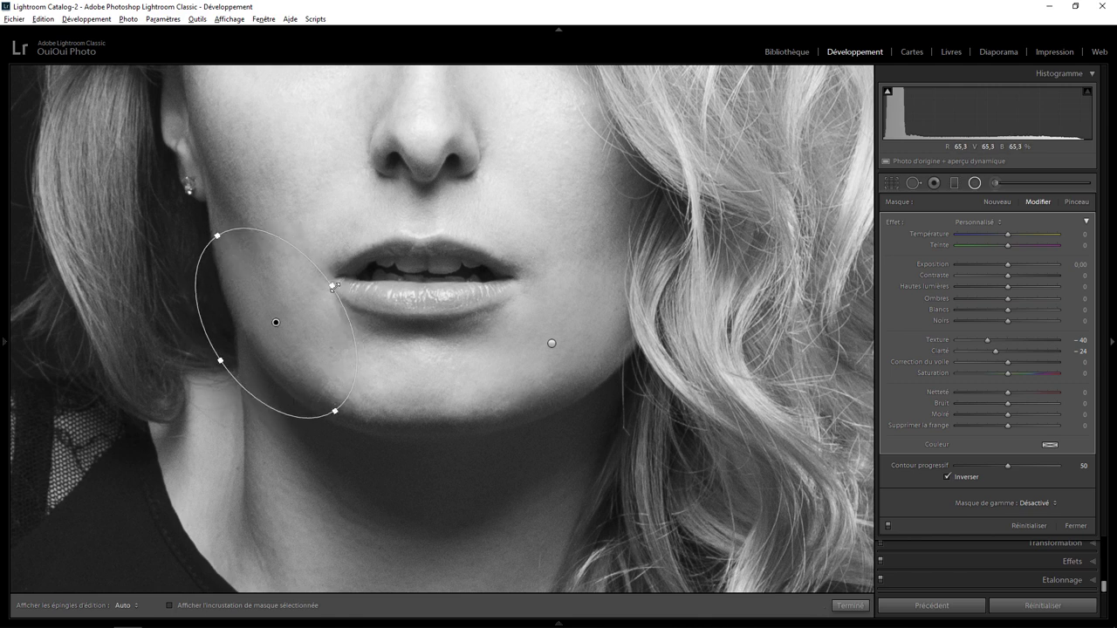
left_click_drag(278, 321, 295, 329)
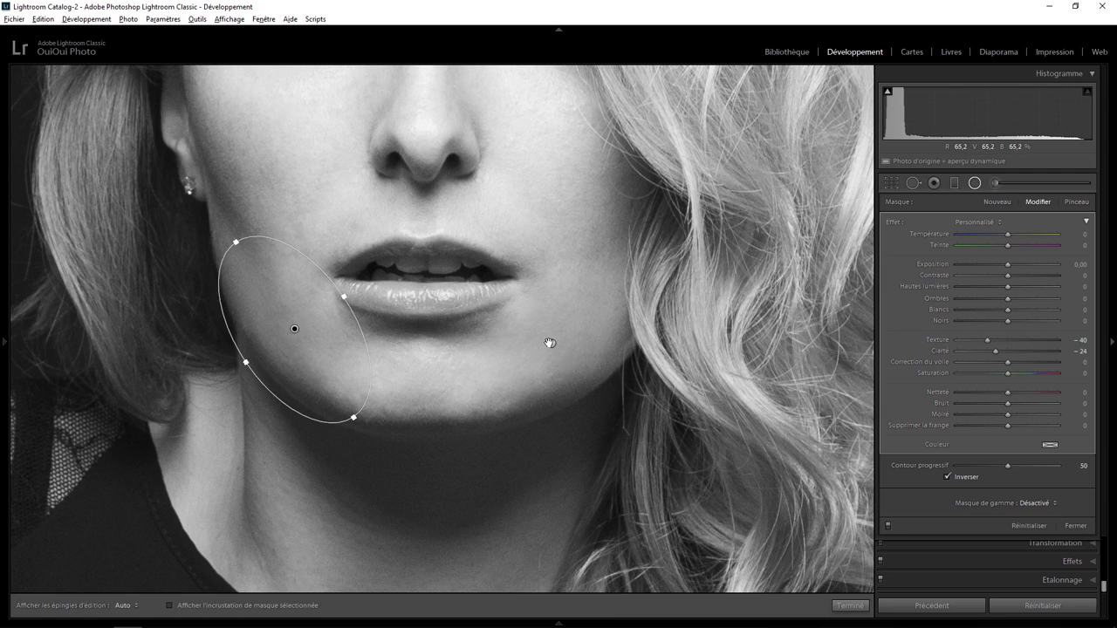
- Duplicate the filter again onto the chin as a shorter, level oval just below the lips
left_click(550, 343)
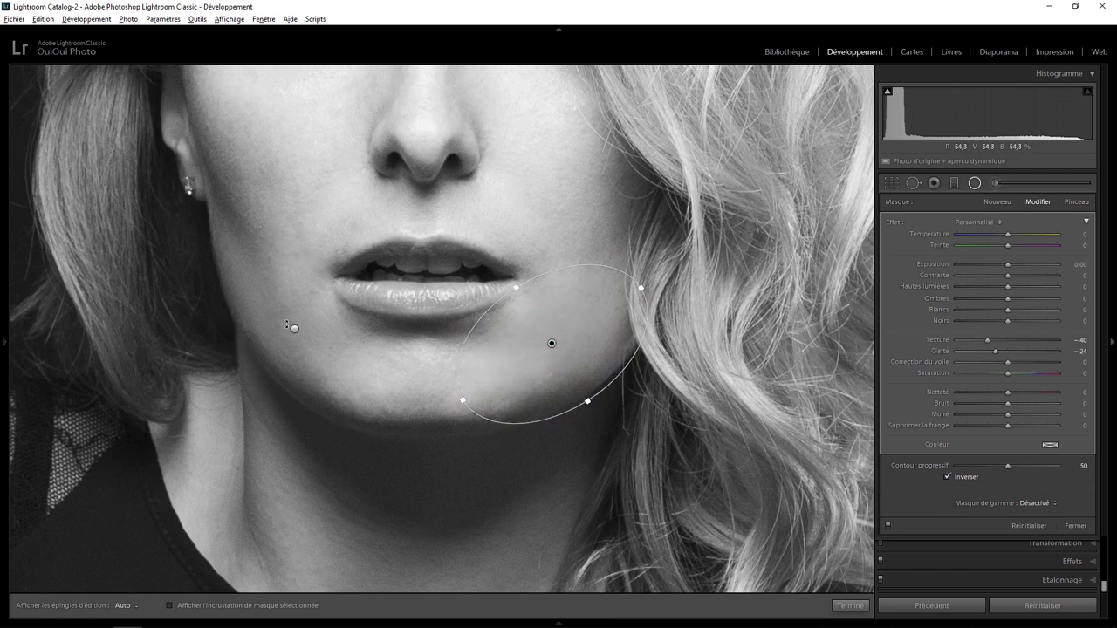
right_click(296, 329)
left_click(298, 332)
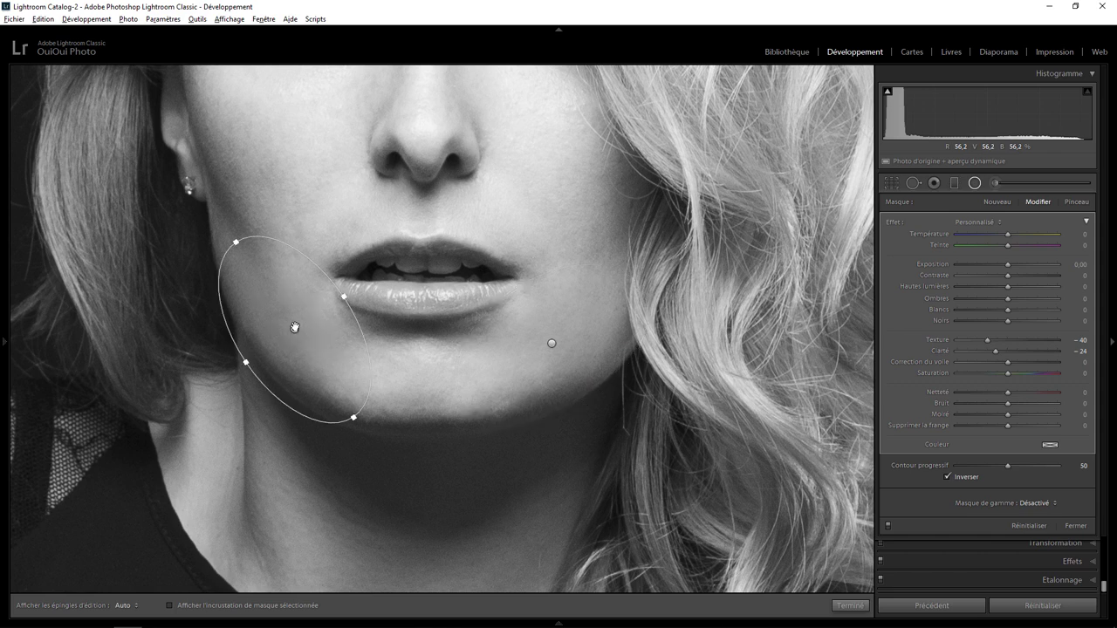
left_click_drag(331, 351, 440, 397)
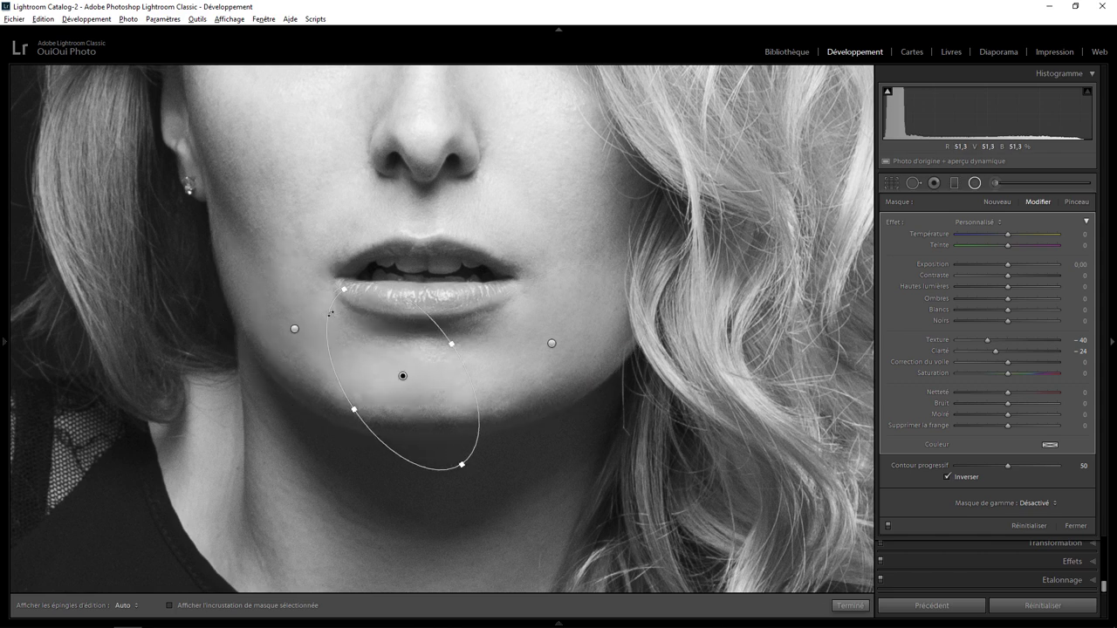
left_click_drag(331, 313, 317, 392)
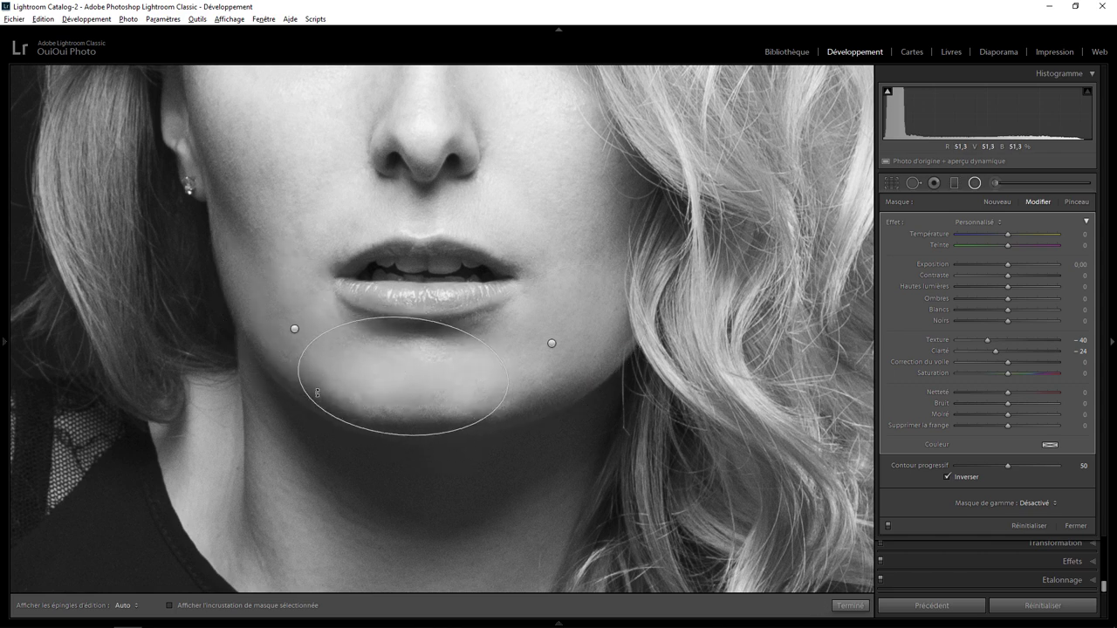
left_click_drag(398, 384, 424, 382)
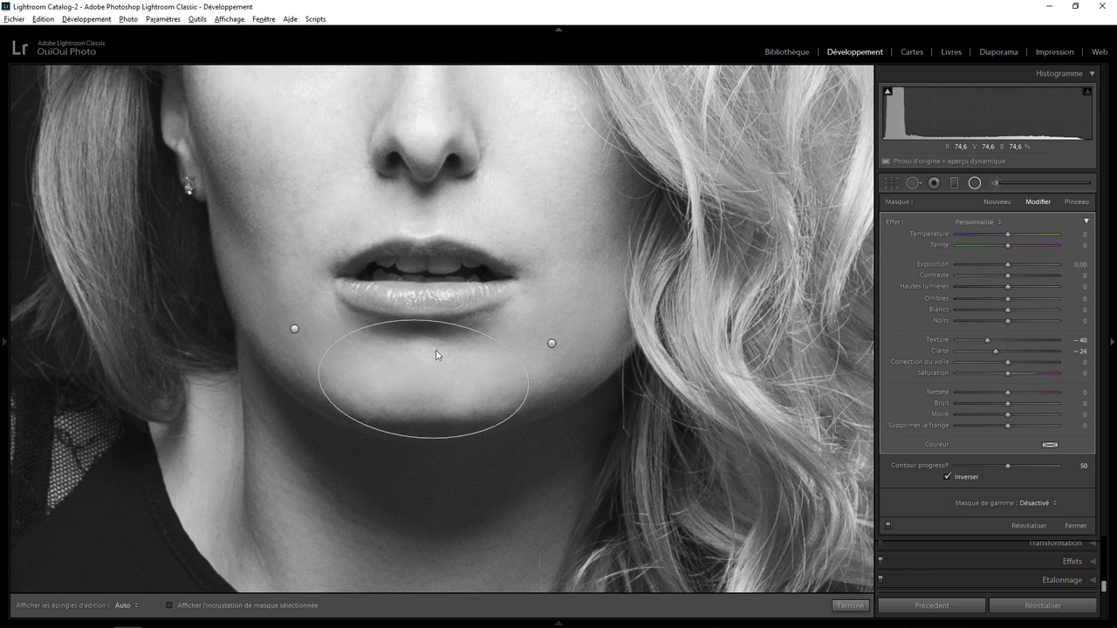
left_click_drag(341, 339, 336, 341)
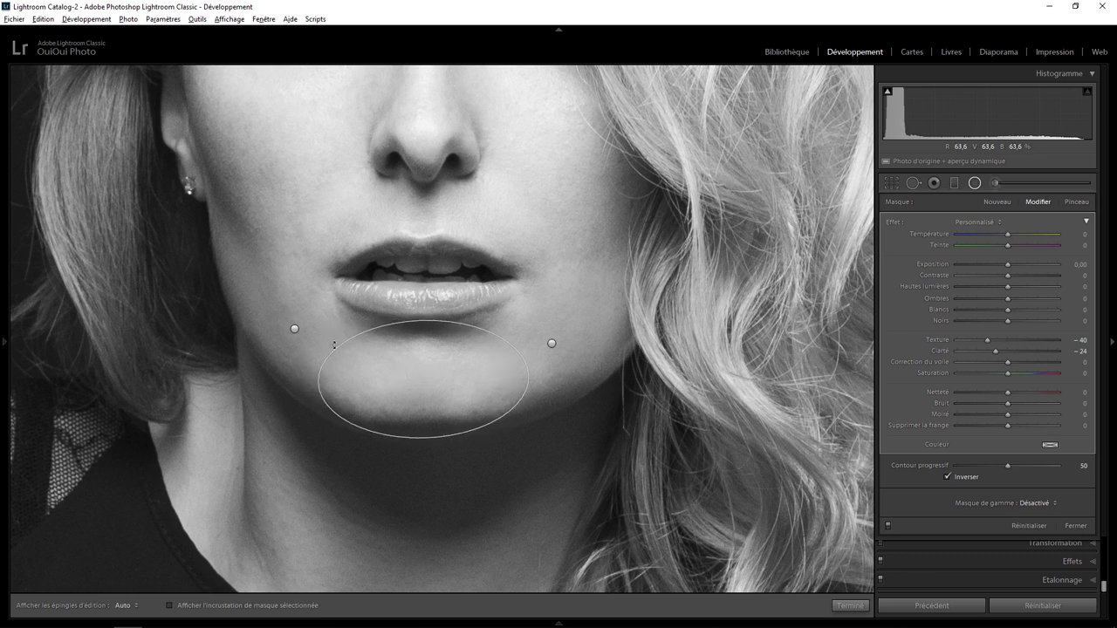
left_click_drag(425, 320, 426, 327)
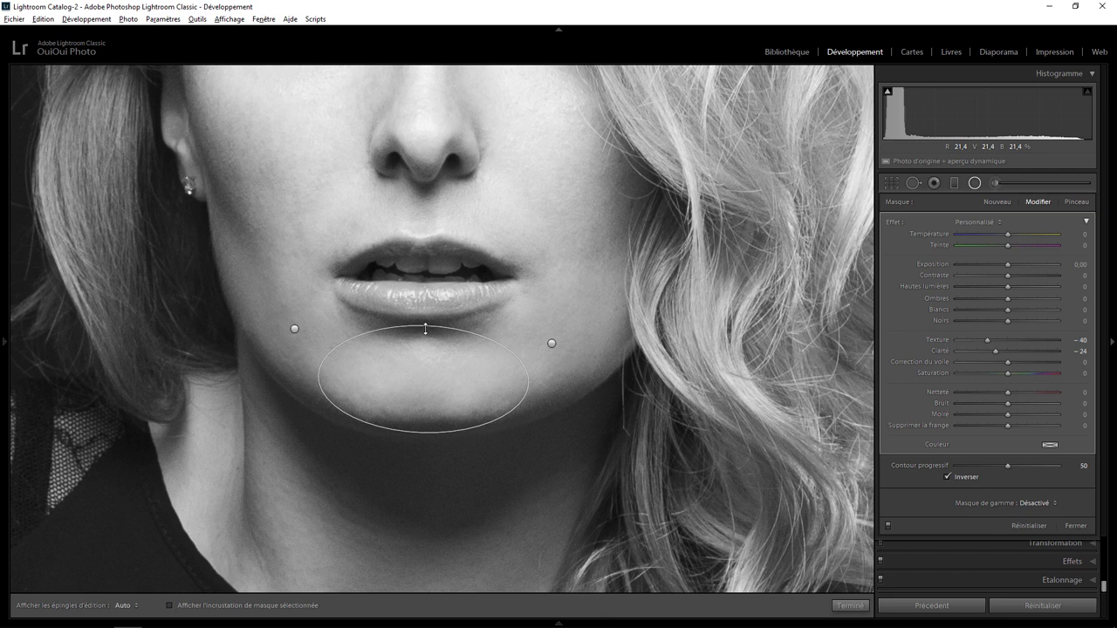
left_click_drag(422, 376, 422, 382)
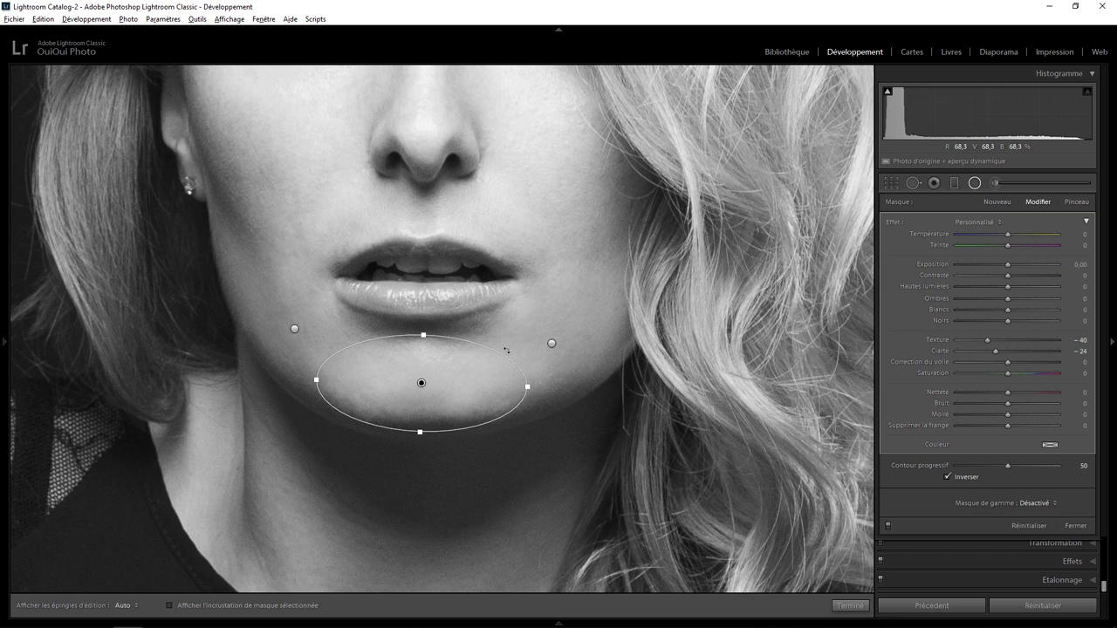
- Zoom back to the lips and chin and ease the right cheek's Texture smoothing
left_click(851, 605)
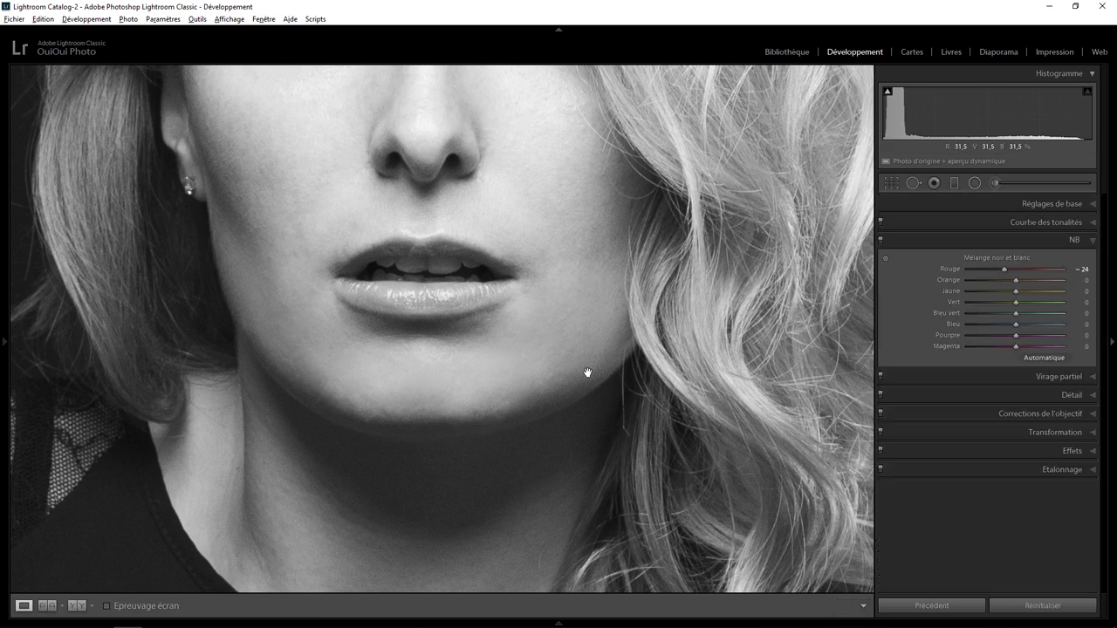
left_click(569, 324)
left_click(566, 322)
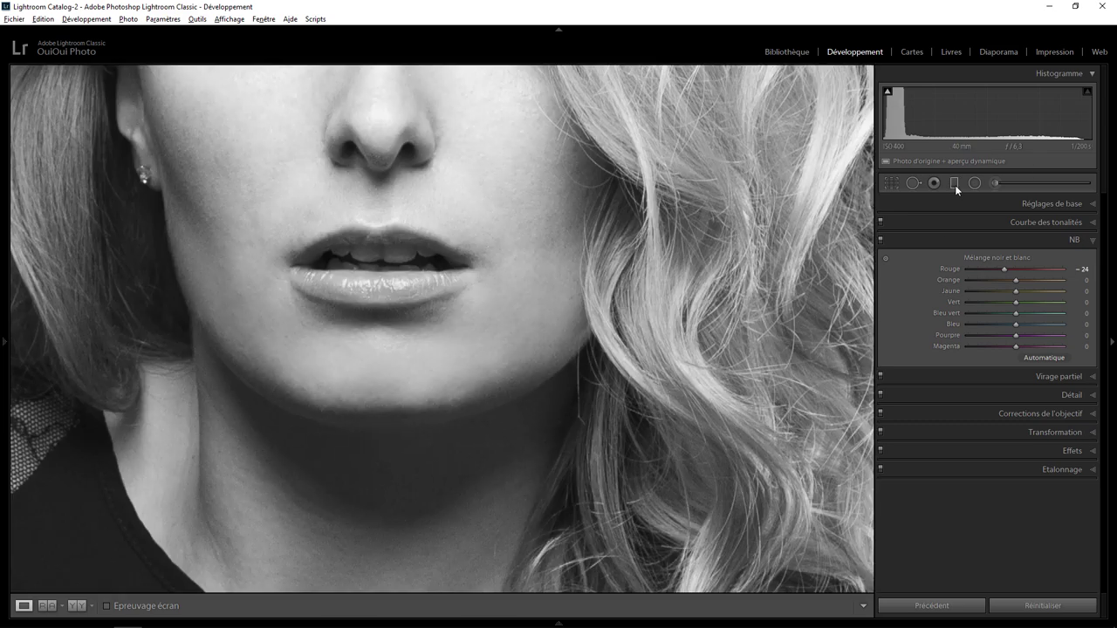
left_click(978, 180)
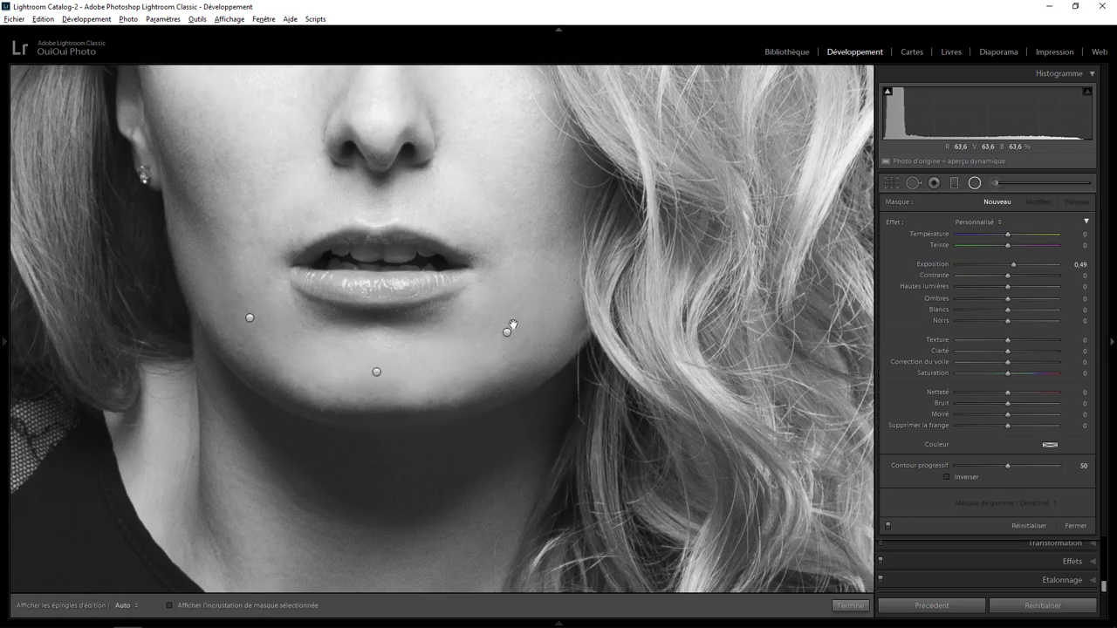
left_click(506, 334)
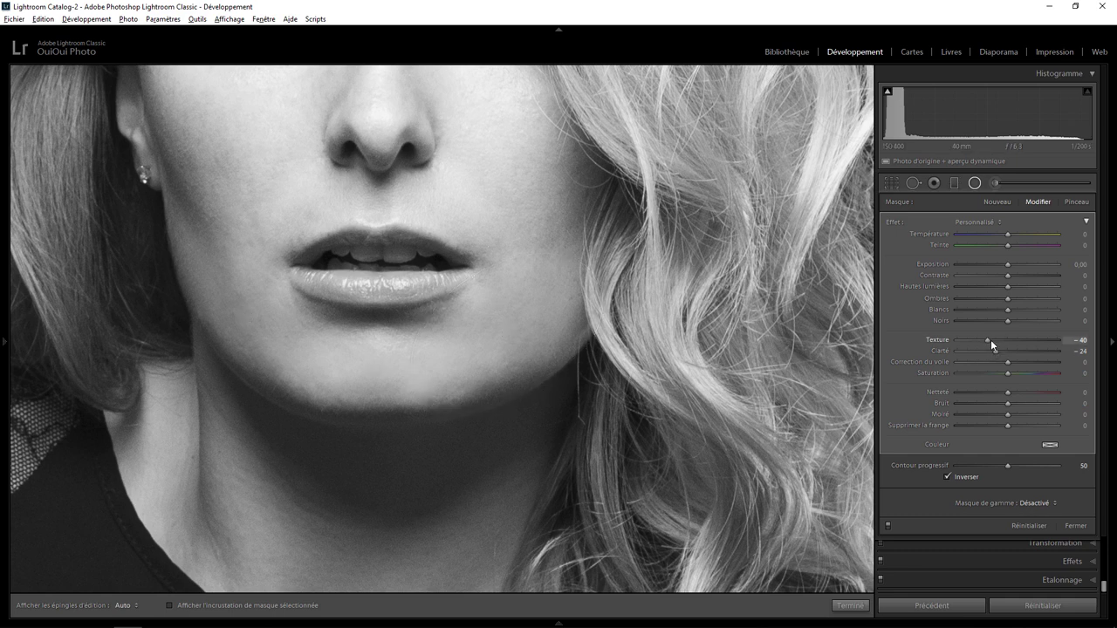
left_click_drag(990, 340, 998, 339)
- Ease Texture on the left cheek and chin, set chin Clarity to −13, and level the chin oval
left_click(251, 318)
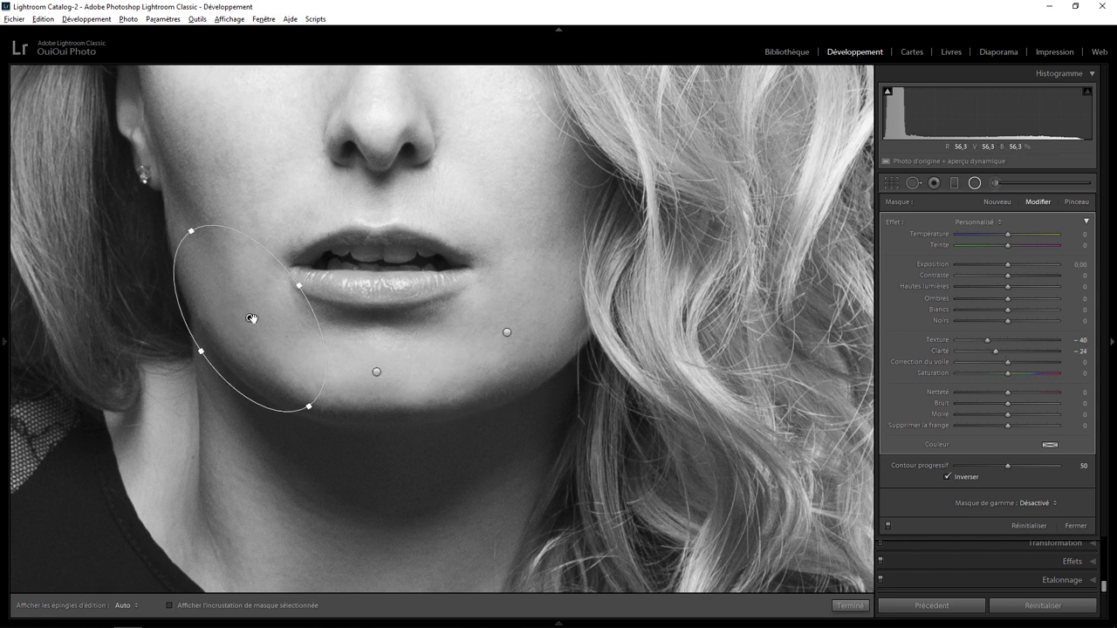
left_click_drag(992, 340, 996, 339)
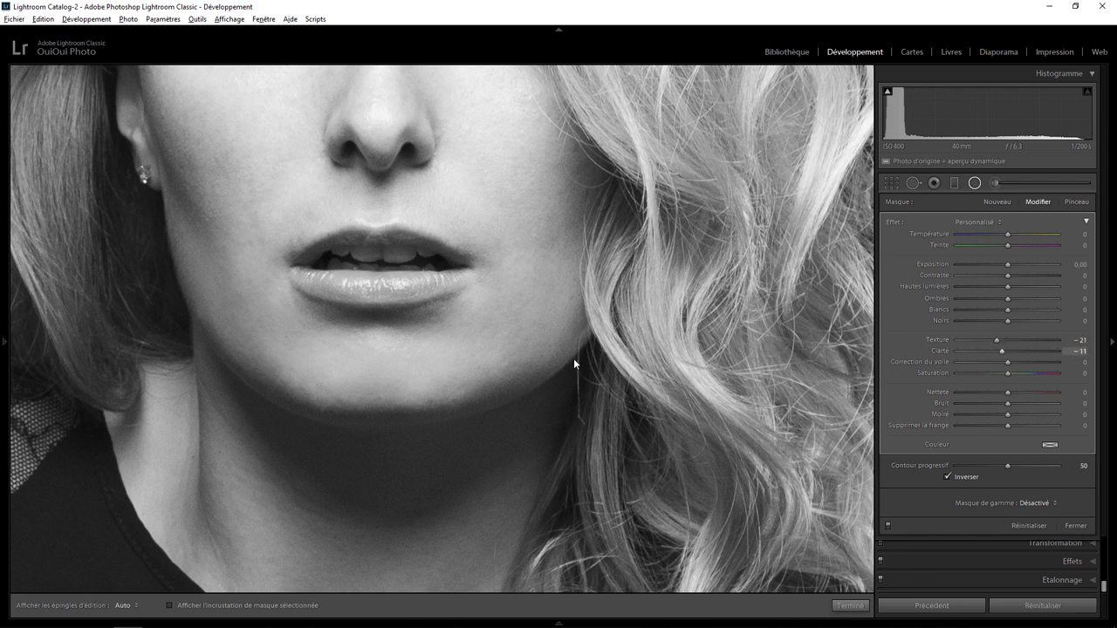
mouse_move(574, 363)
left_click(377, 371)
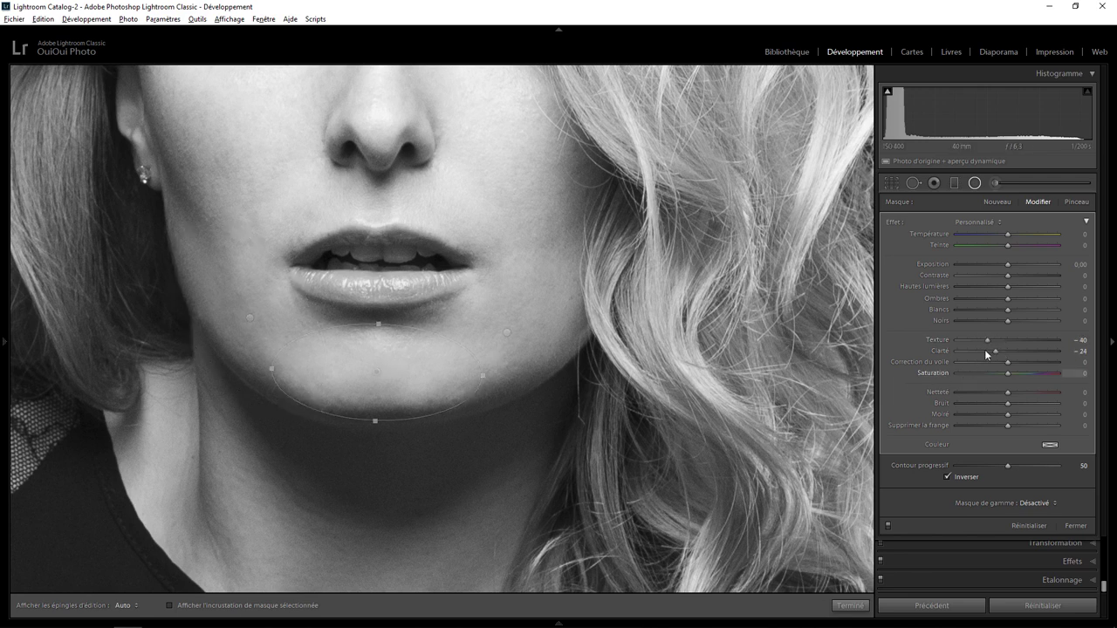
left_click_drag(990, 340, 996, 341)
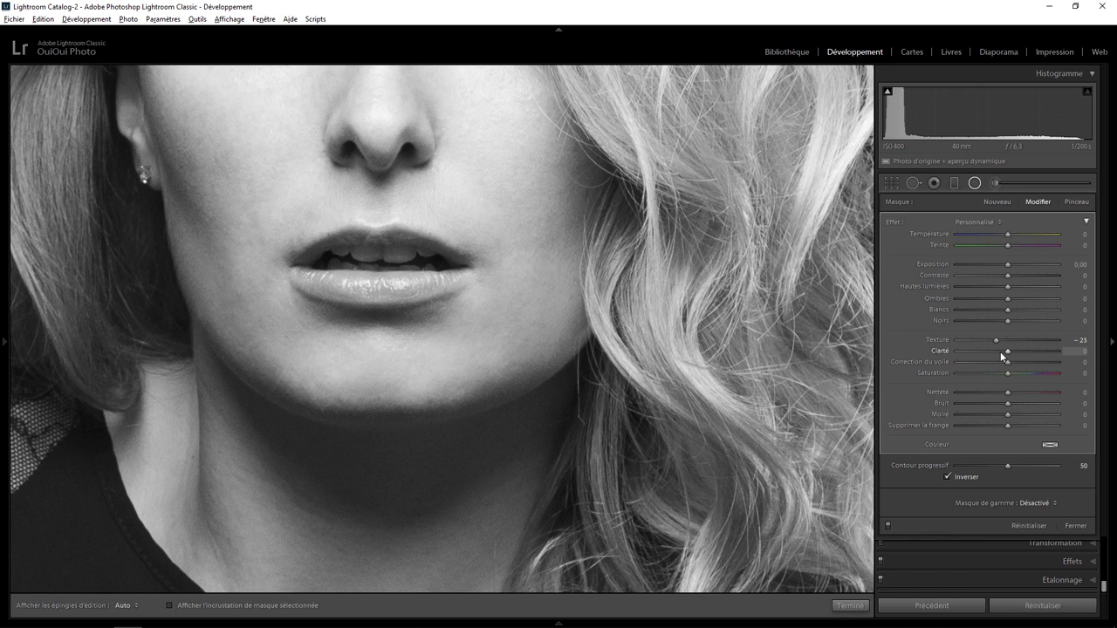
left_click_drag(1003, 353, 1000, 348)
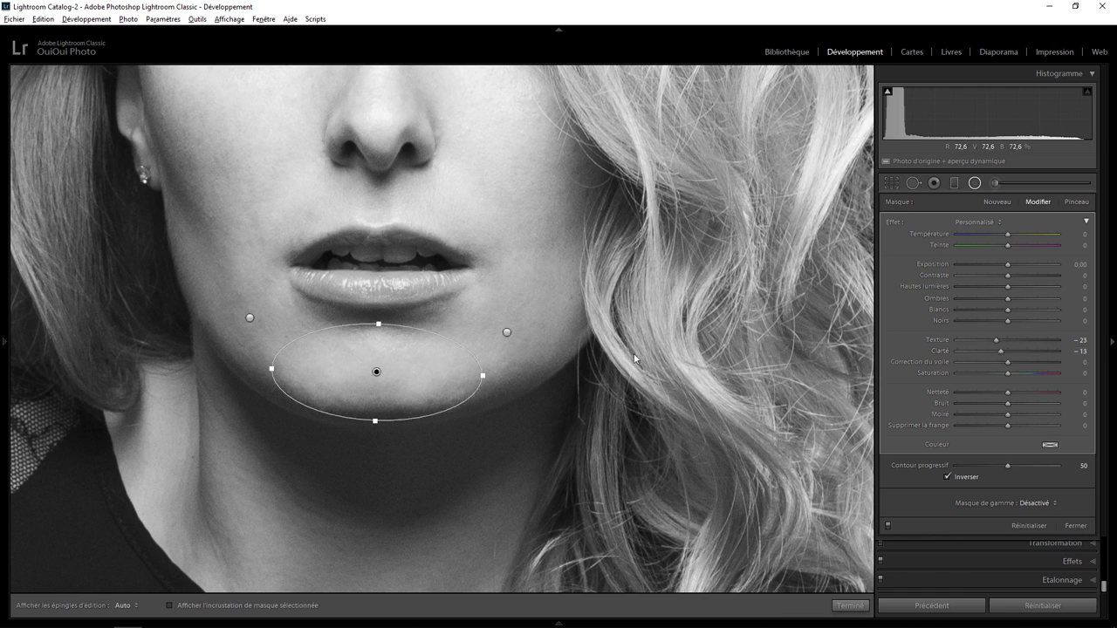
left_click_drag(470, 356, 472, 350)
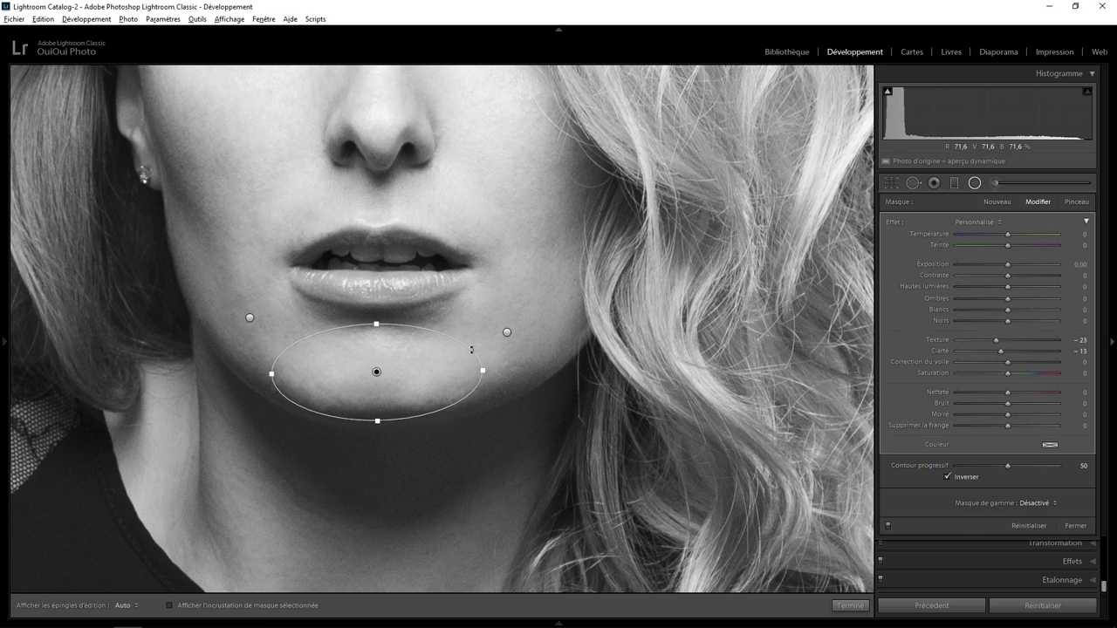
left_click(851, 605)
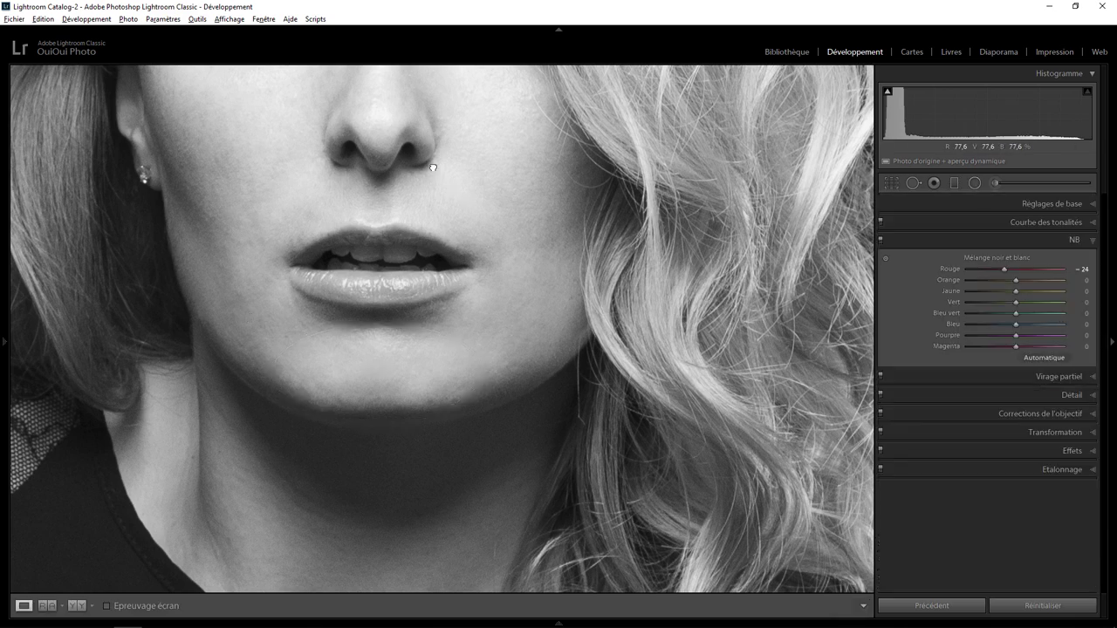
- Zoom to the forehead and draw a radial oval over it
left_click(505, 235)
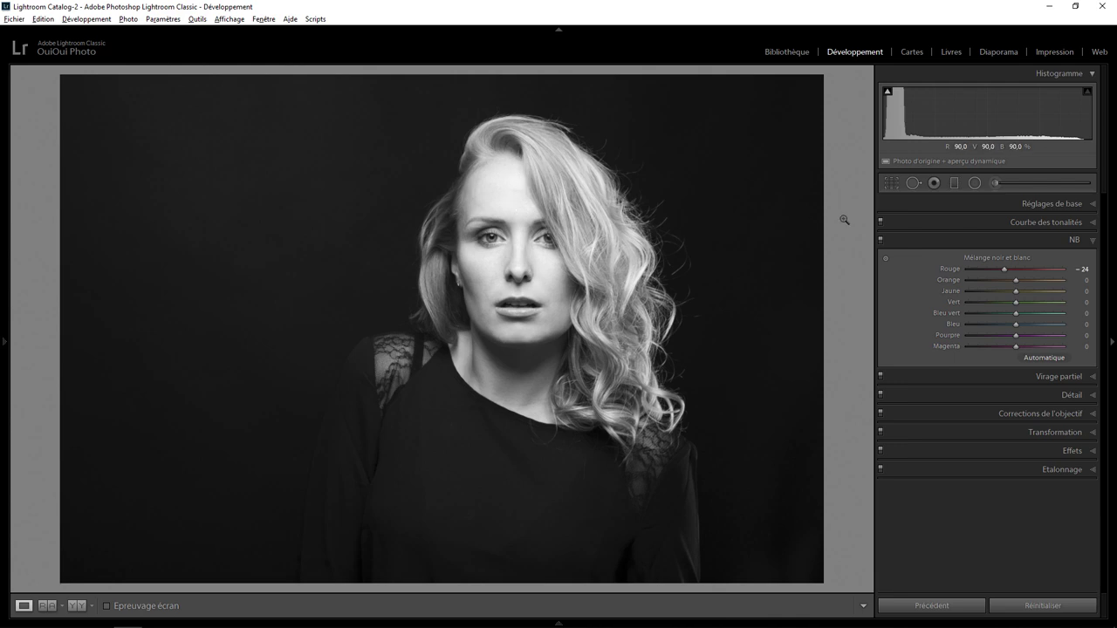
left_click(506, 205)
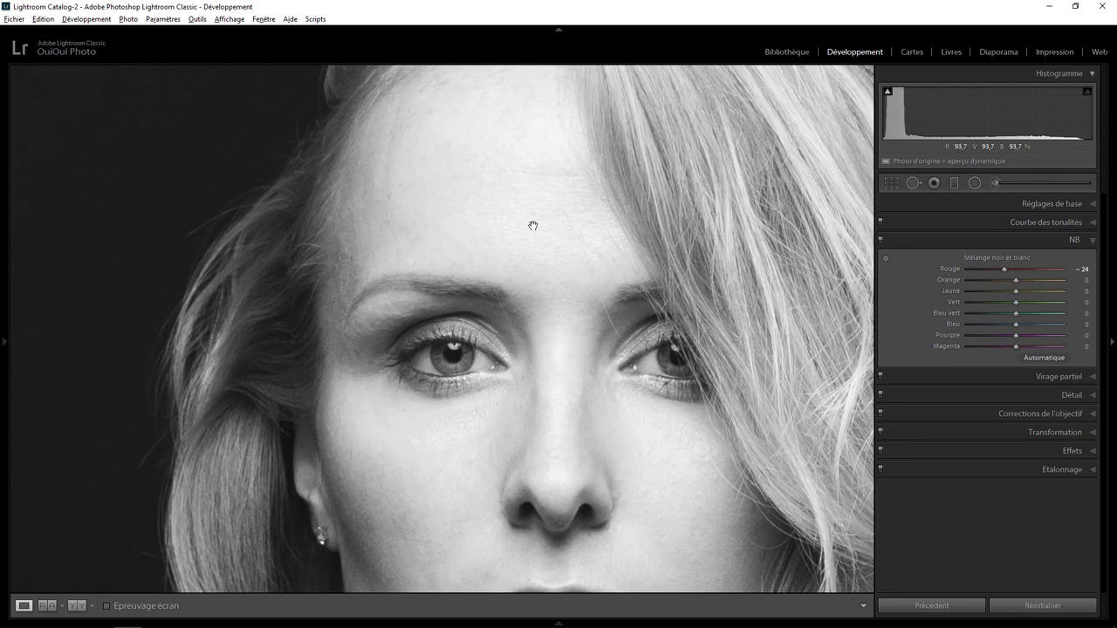
left_click_drag(530, 225, 529, 362)
left_click(977, 183)
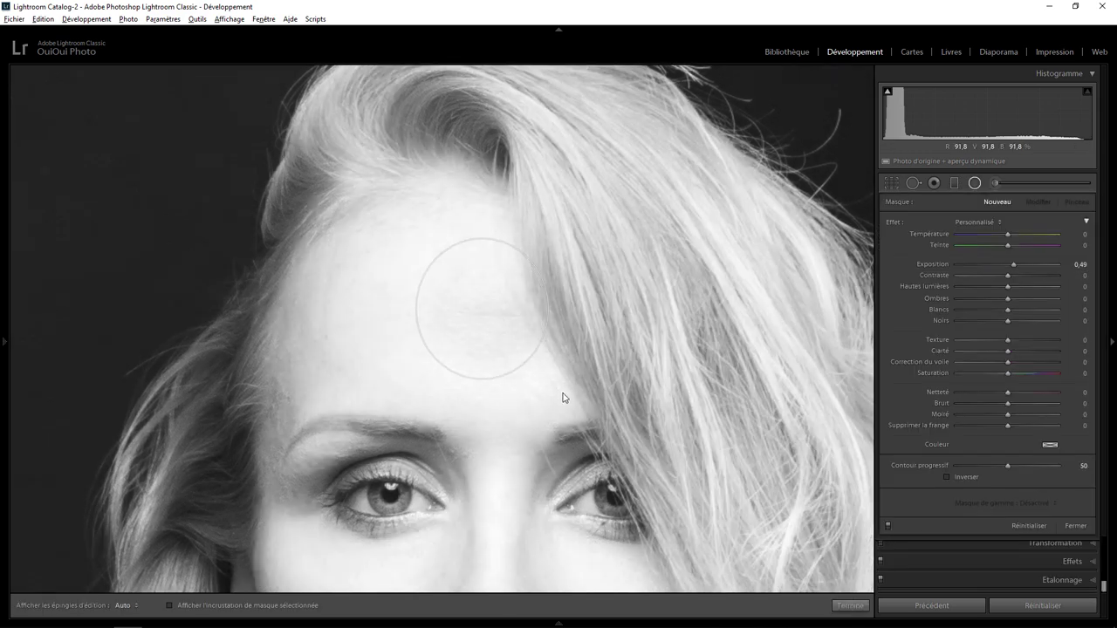
mouse_move(482, 313)
left_mouse_down()
mouse_move(645, 437)
mouse_move(695, 458)
left_mouse_up()
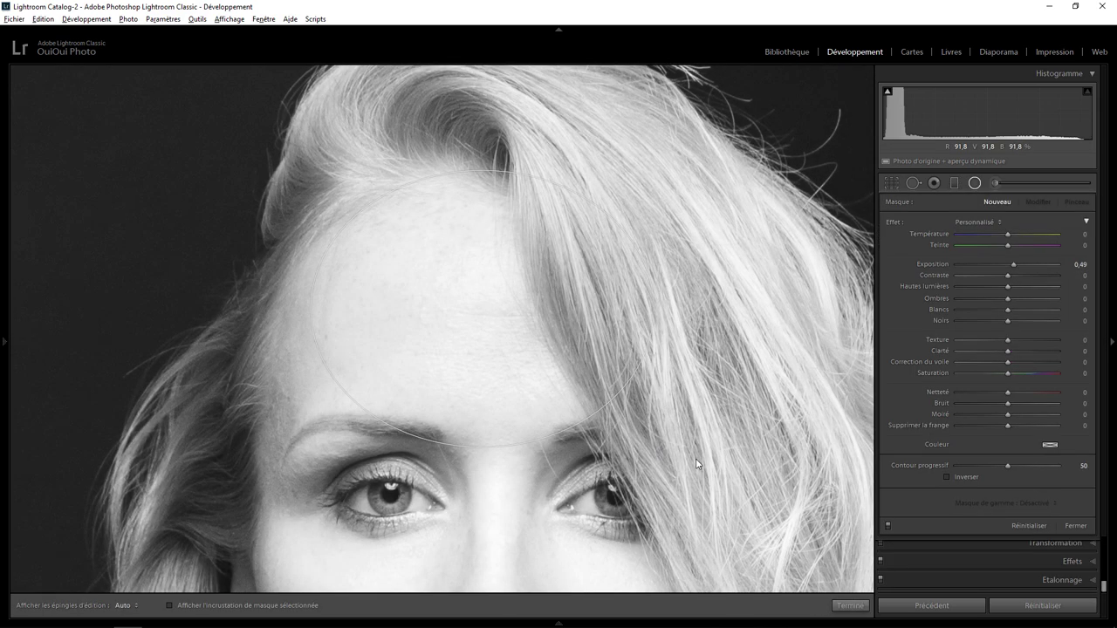
- Set the forehead oval to inside effect, exposure 0, Texture −20, Clarity −24, Highlights −8
left_click(967, 476)
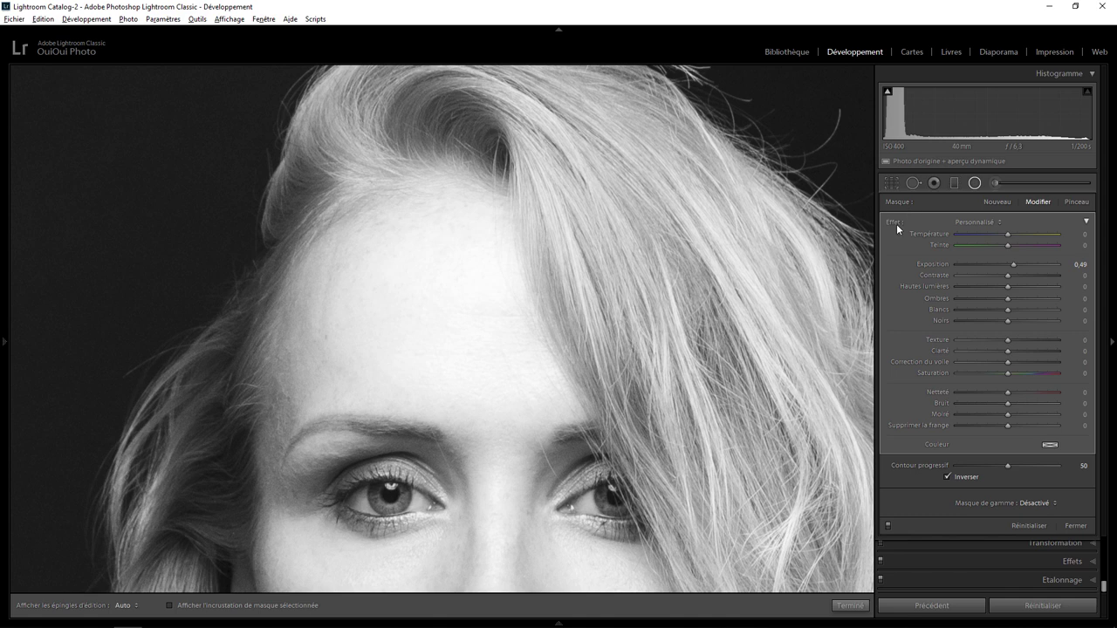
double_click(896, 224)
left_click_drag(1011, 340, 998, 339)
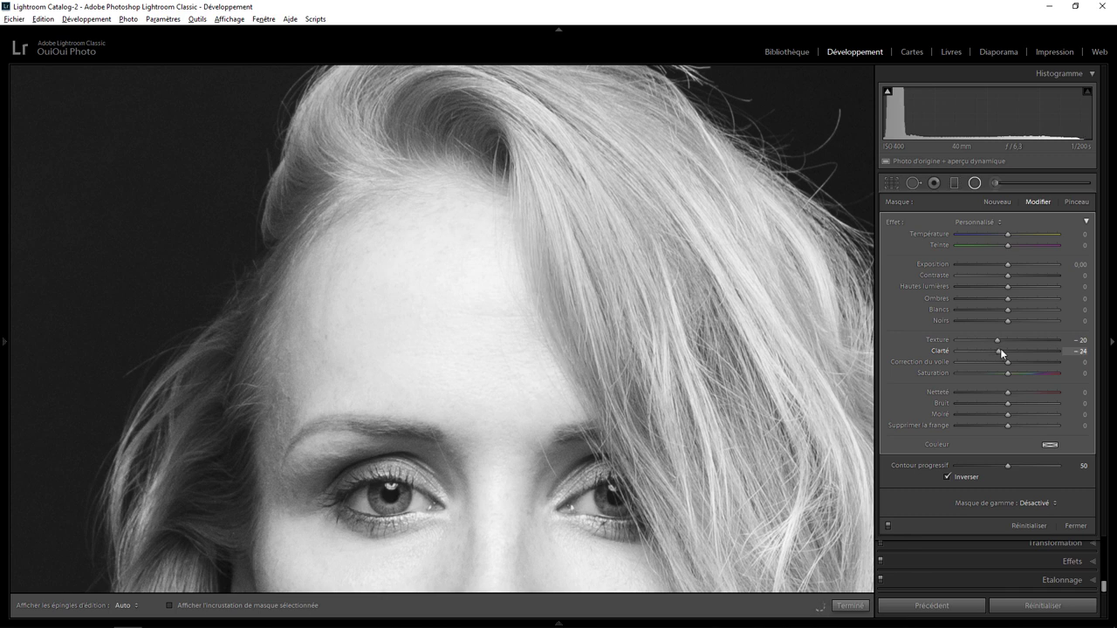
left_click_drag(1001, 349, 995, 349)
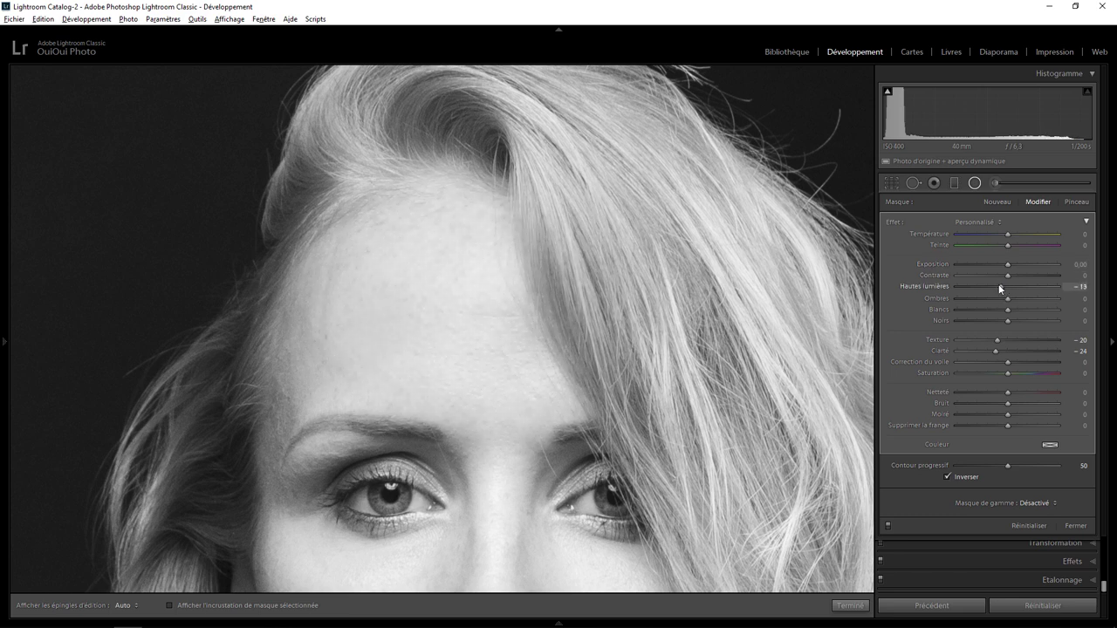
double_click(999, 287)
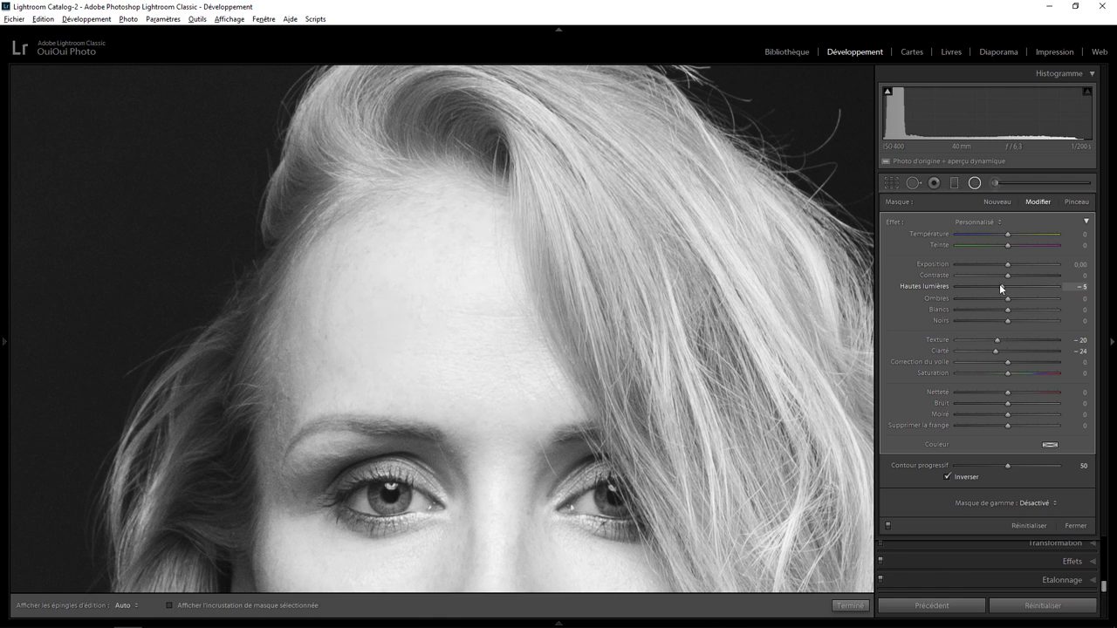
key("ctrl+z")
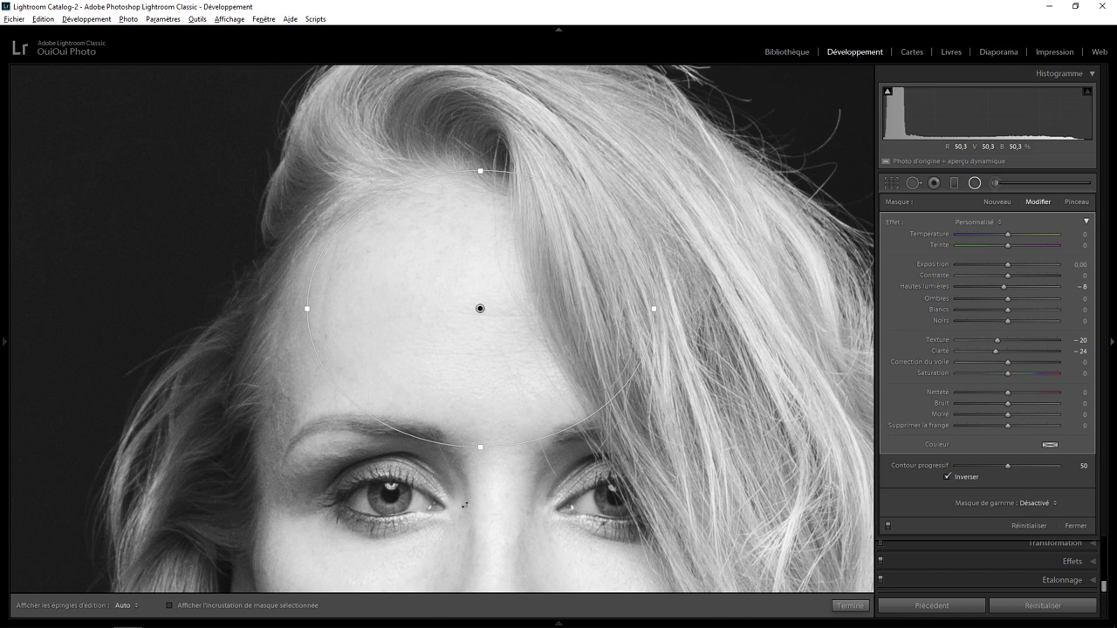
left_click(851, 605)
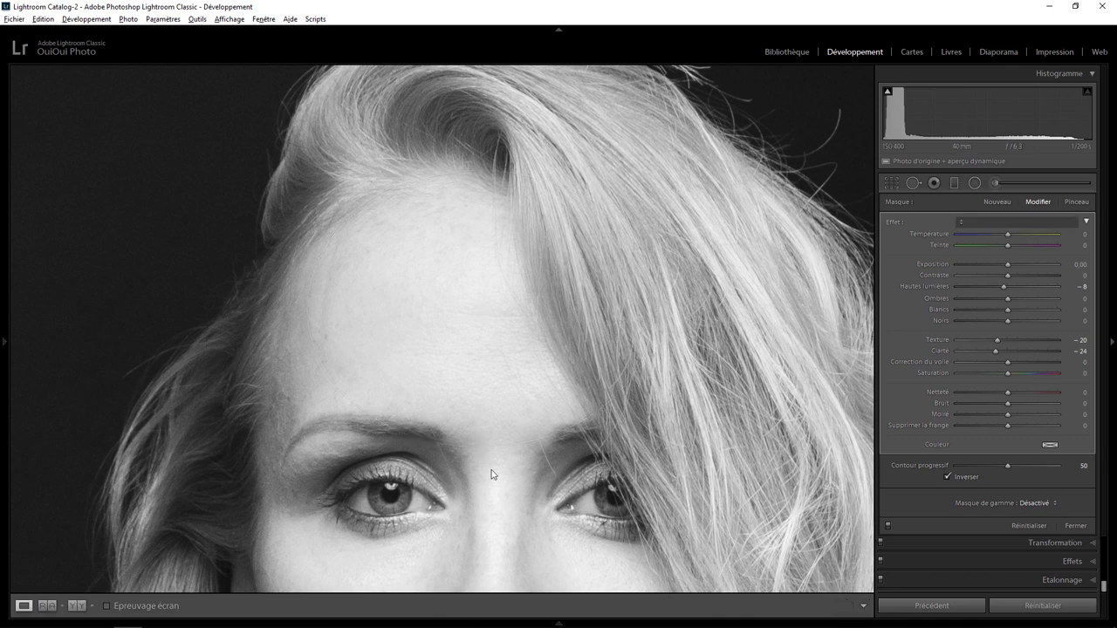
- Brush +0.25 exposure over both eyes' catchlights with a smaller brush, then zoom out to fit
left_click(406, 491)
left_click(492, 237)
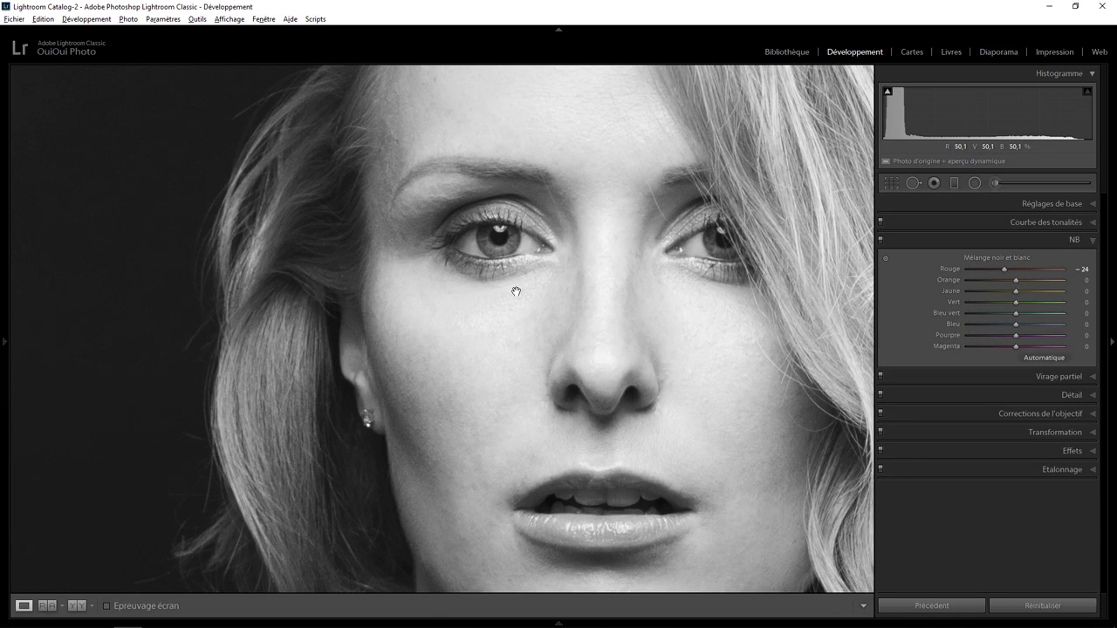
left_click_drag(506, 247, 491, 297)
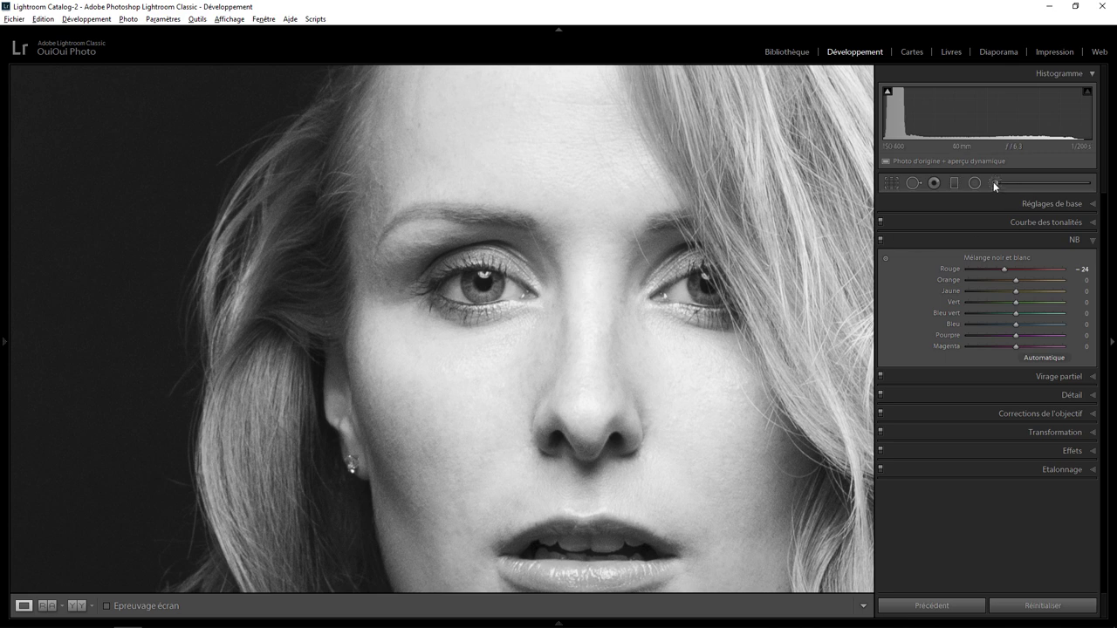
left_click(995, 183)
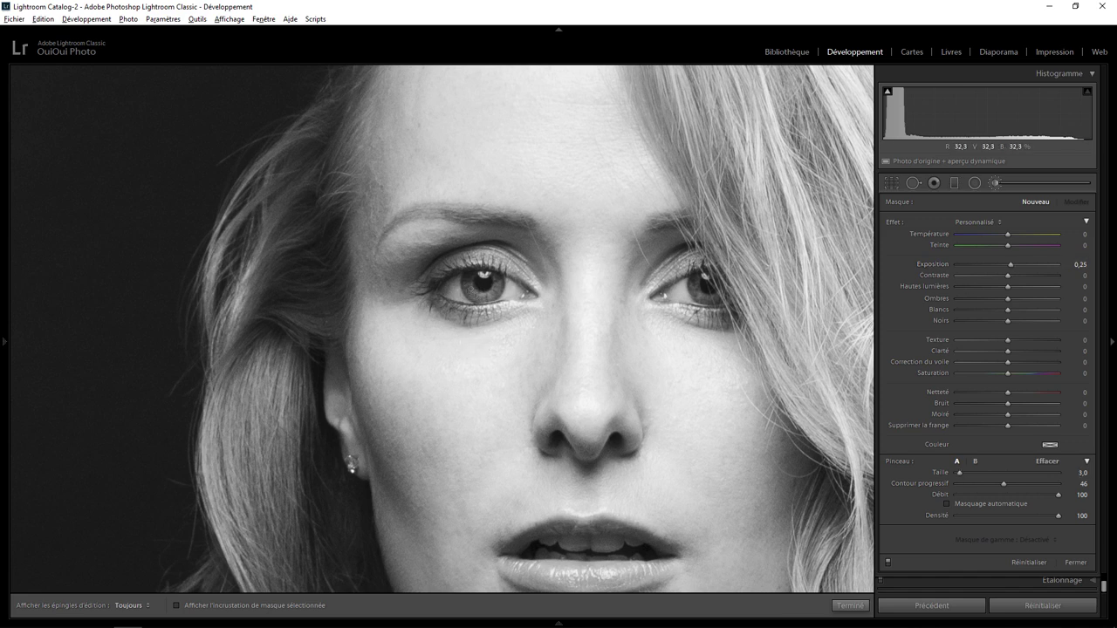
key("bracketleft")
key("h")
mouse_move(494, 294)
left_mouse_down()
mouse_move(499, 275)
mouse_move(481, 297)
mouse_move(469, 274)
left_mouse_up()
key("h")
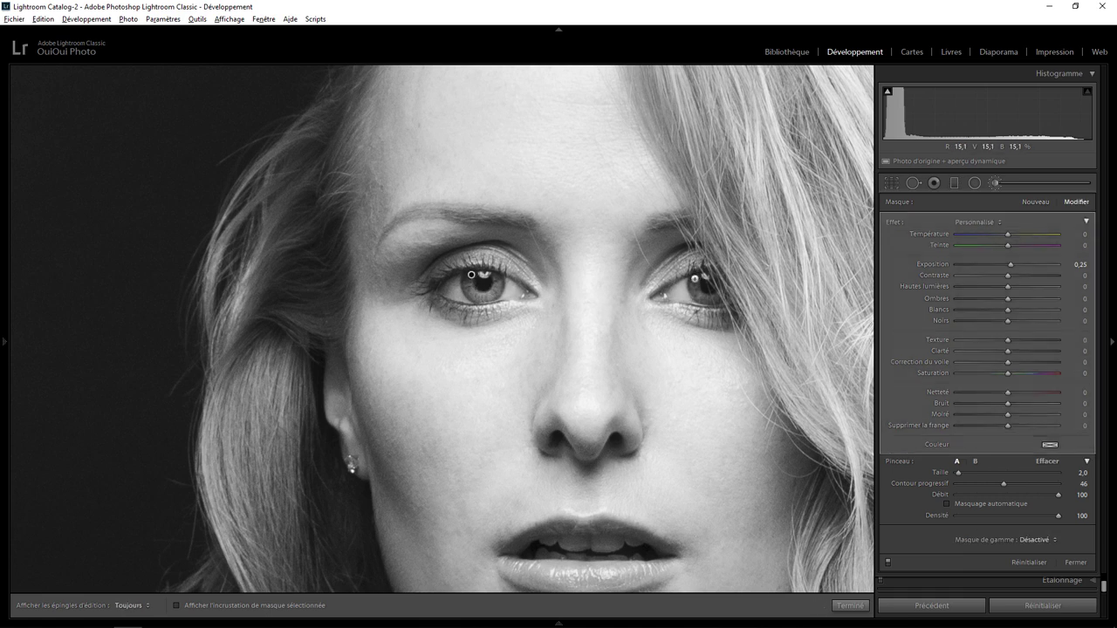
key("h")
key("h")
left_click(851, 605)
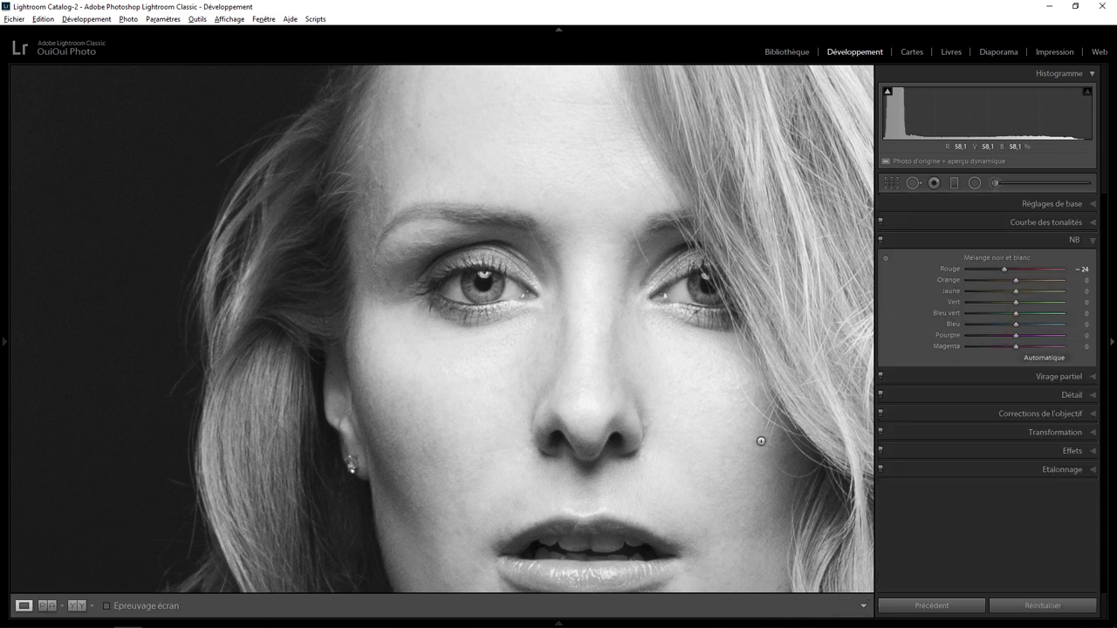
left_click(688, 391)
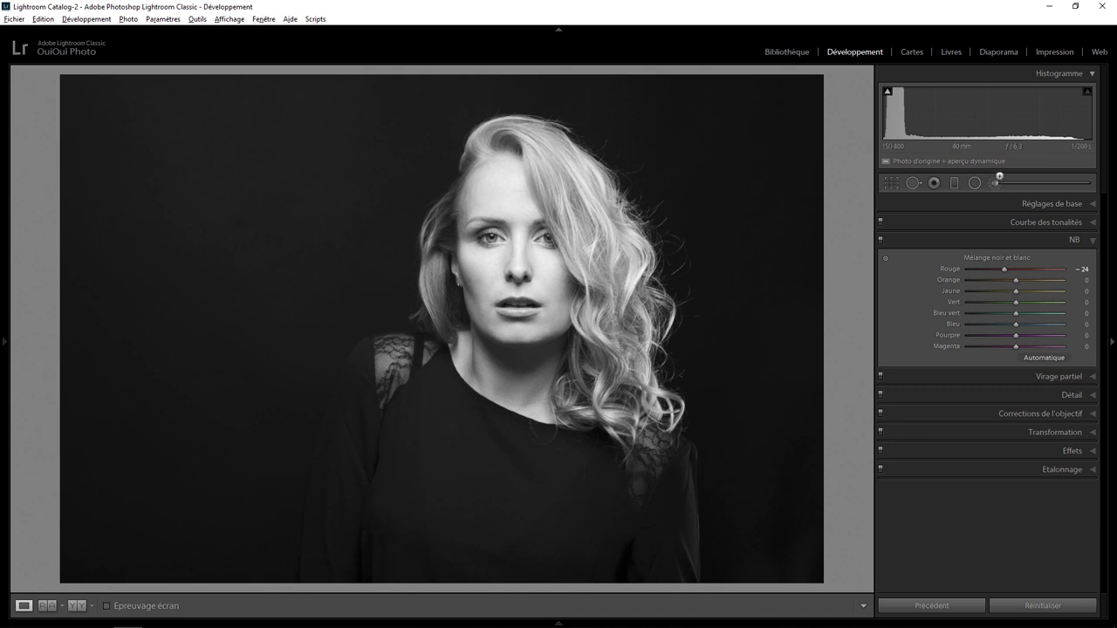
- Brush raised clarity onto the top of the hair at size 10, exposure 0, then zoom on the chin
left_click(998, 180)
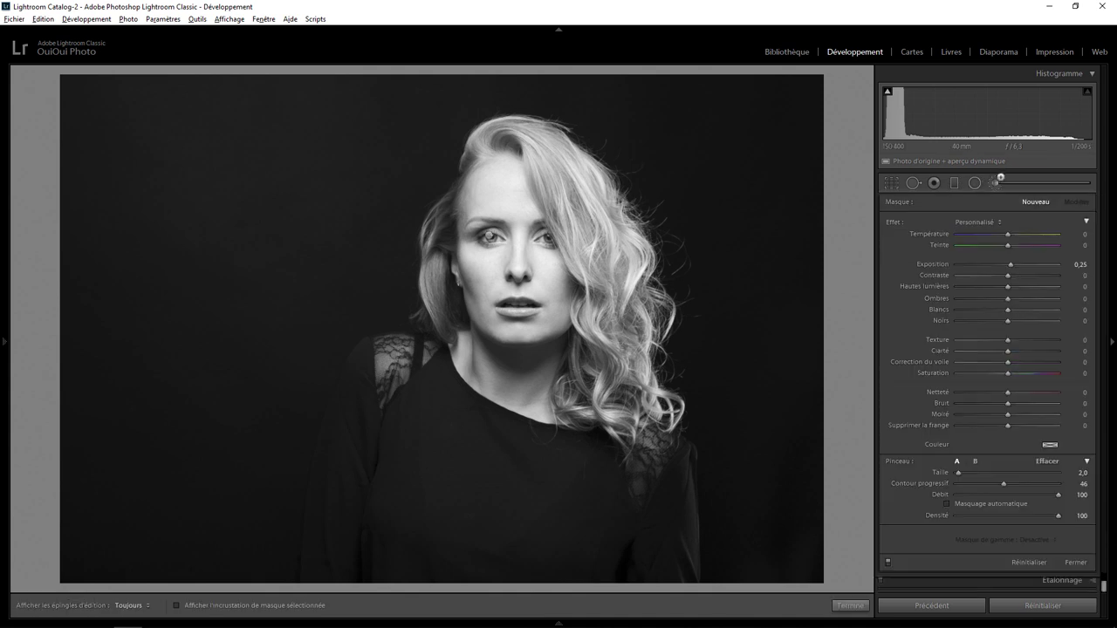
double_click(895, 221)
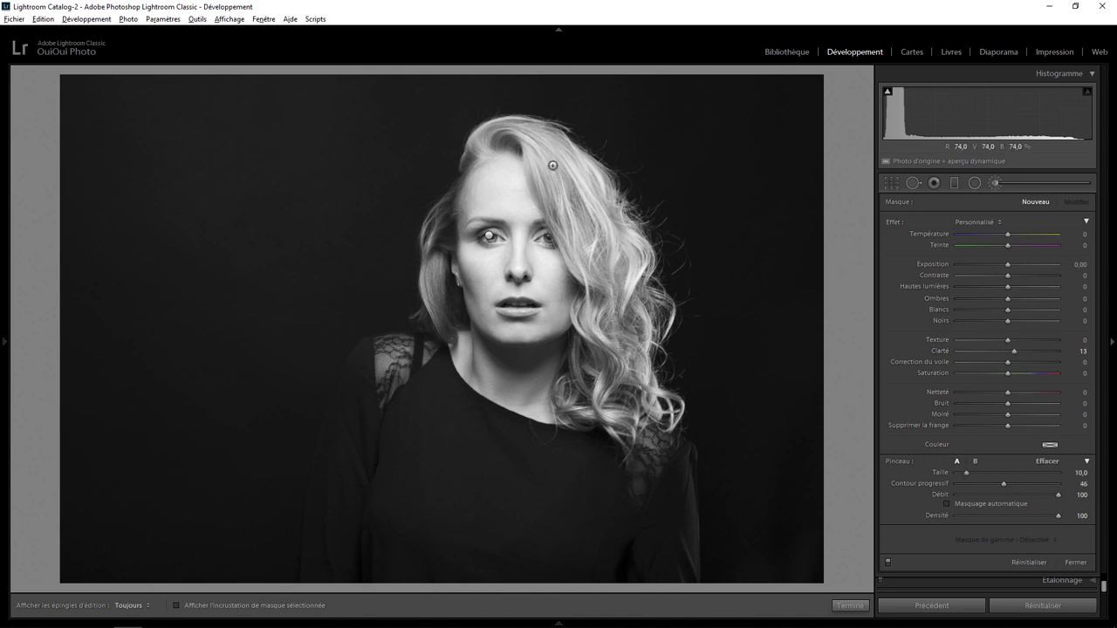
scroll(603, 277, "up", 4)
key("h")
left_click_drag(485, 134, 428, 205)
scroll(428, 208, "down", 3)
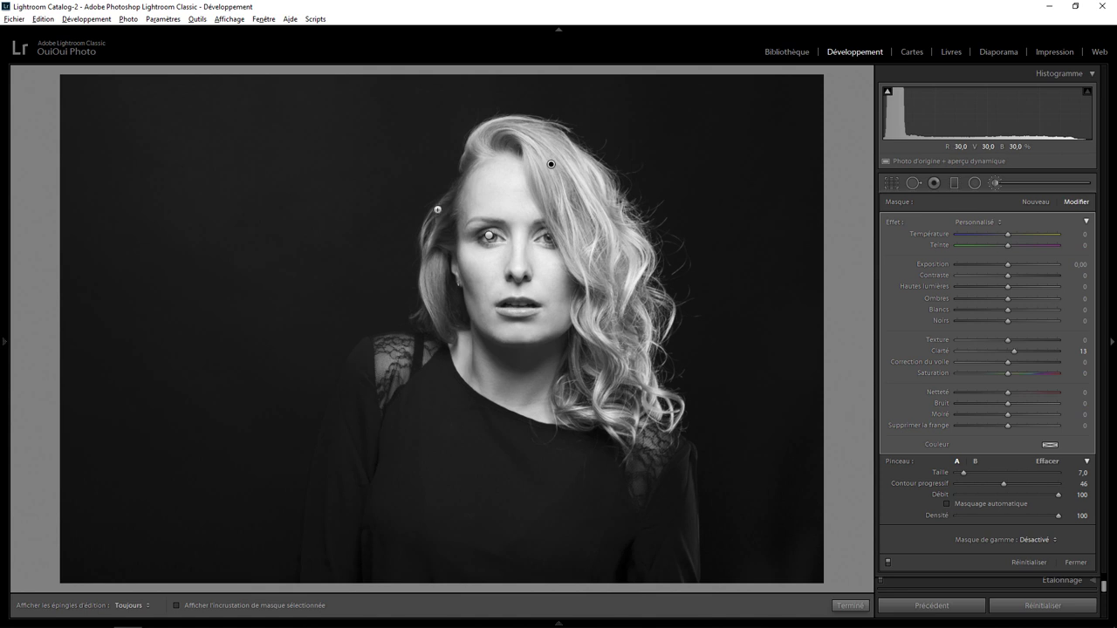
key("h")
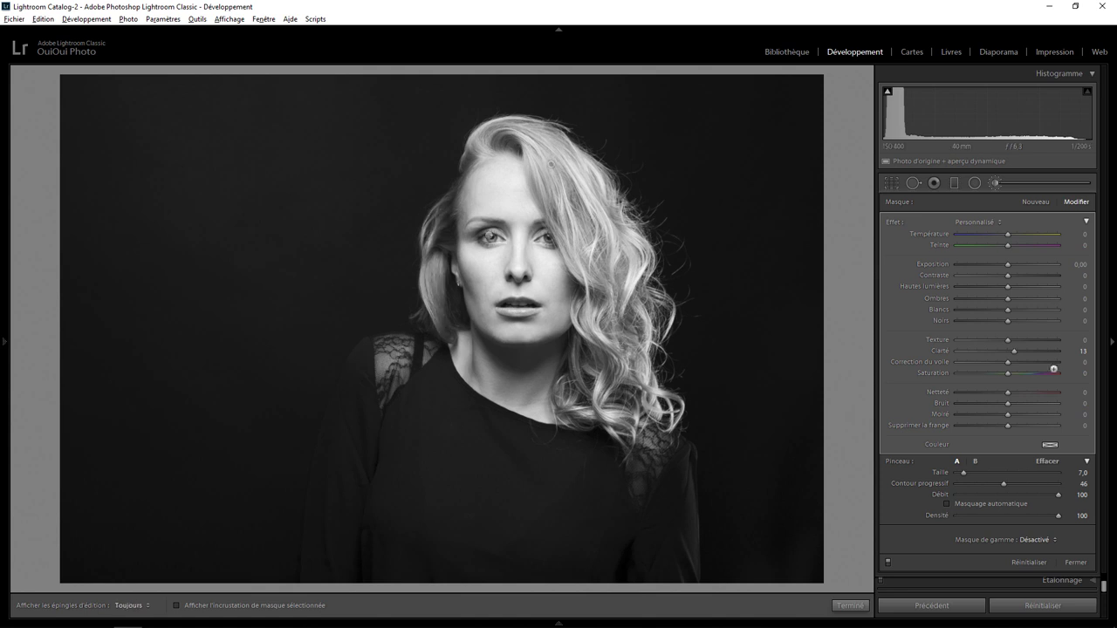
mouse_move(1016, 350)
left_mouse_down()
mouse_move(1032, 353)
mouse_move(993, 353)
mouse_move(1015, 355)
left_mouse_up()
left_click(851, 606)
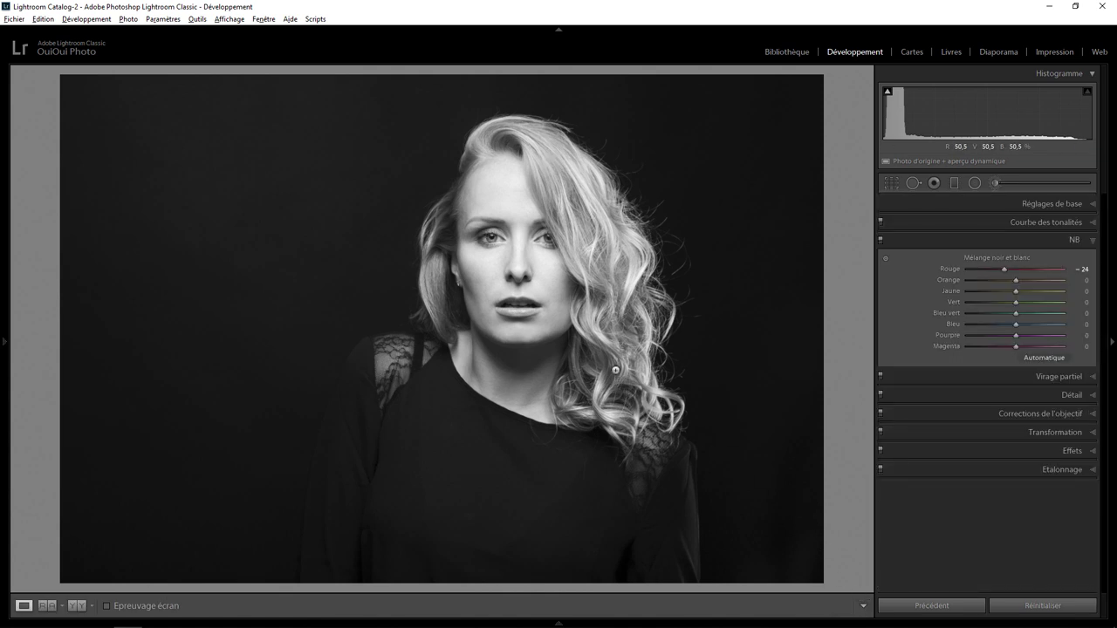
left_click(553, 330)
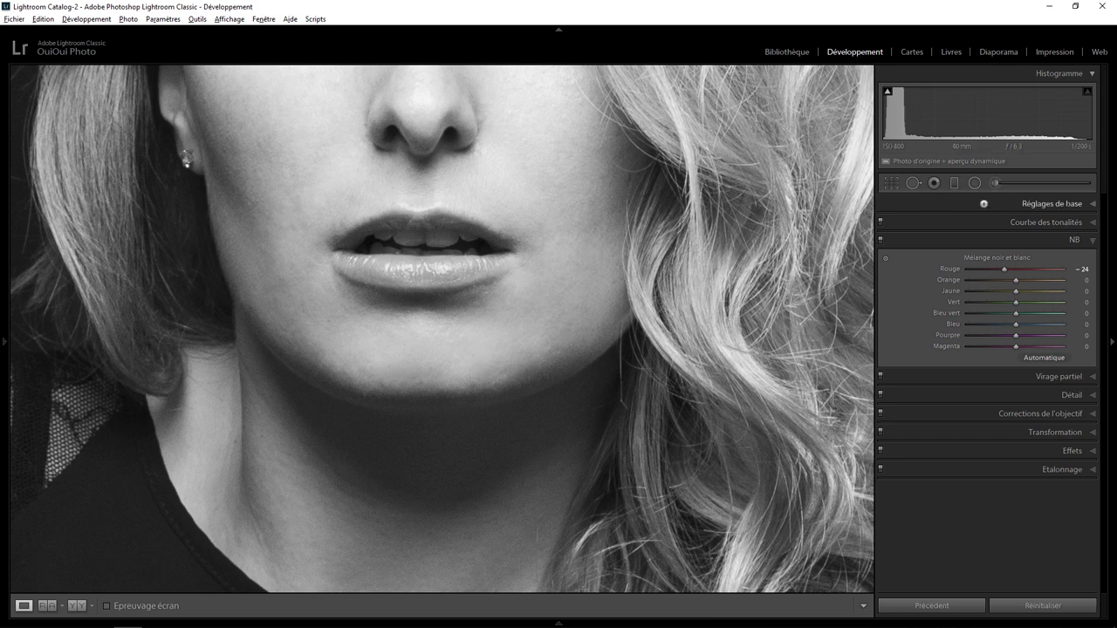
- Set up a new brush at Exposure +0.58 with reduced density and flow for a soft effect
left_click(996, 184)
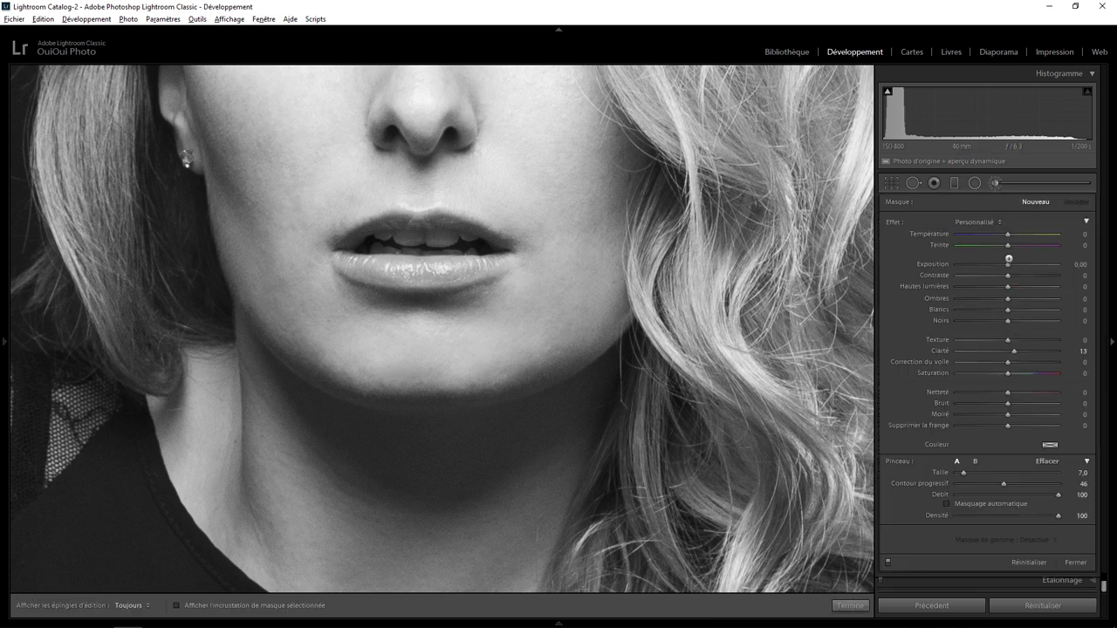
left_click_drag(1009, 264, 1014, 263)
mouse_move(1057, 515)
left_mouse_down()
mouse_move(1023, 517)
mouse_move(973, 497)
left_mouse_up()
scroll(417, 380, "down", 2)
- Paint two lightening strokes over the chin, then finish and show the full photo
key("h")
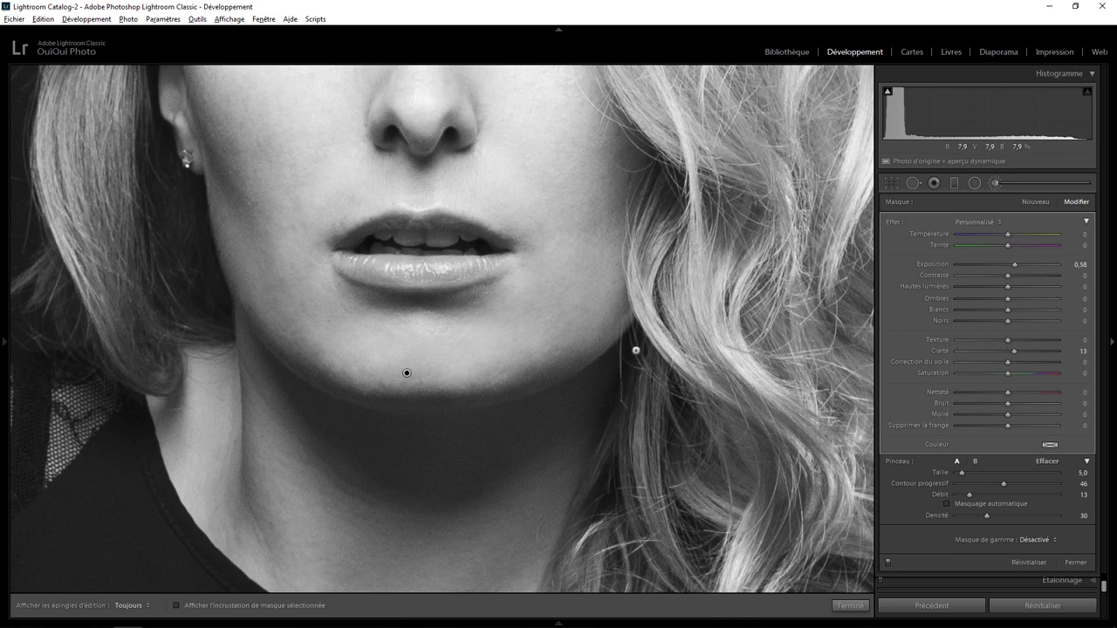
key("h")
left_click_drag(490, 310, 515, 299)
left_click_drag(507, 298, 563, 285)
key("h")
left_click(849, 605)
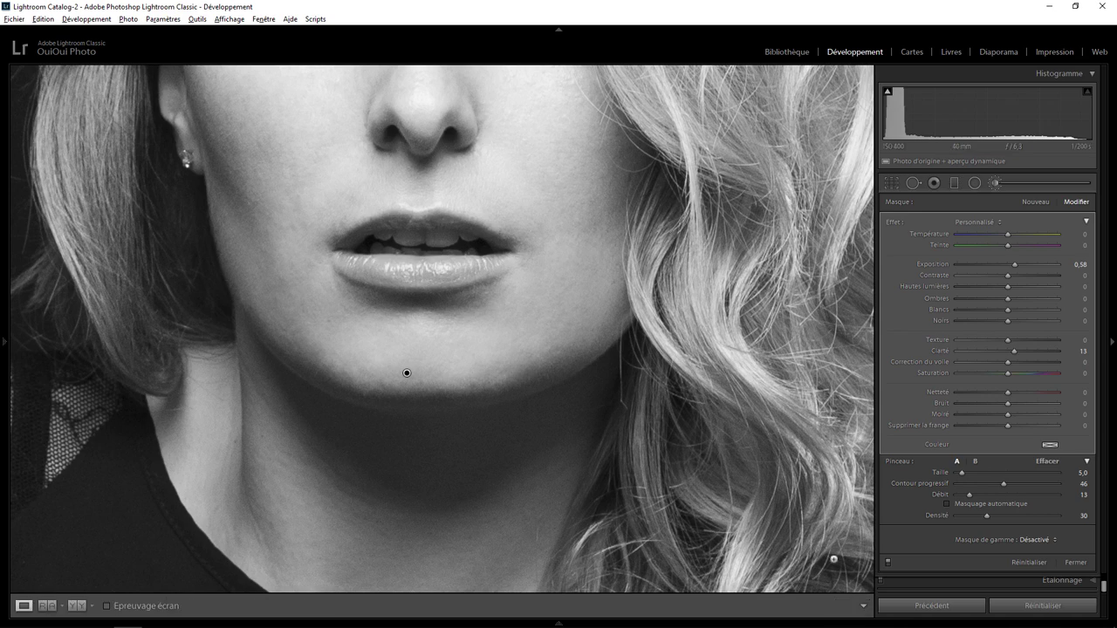
left_click(483, 171)
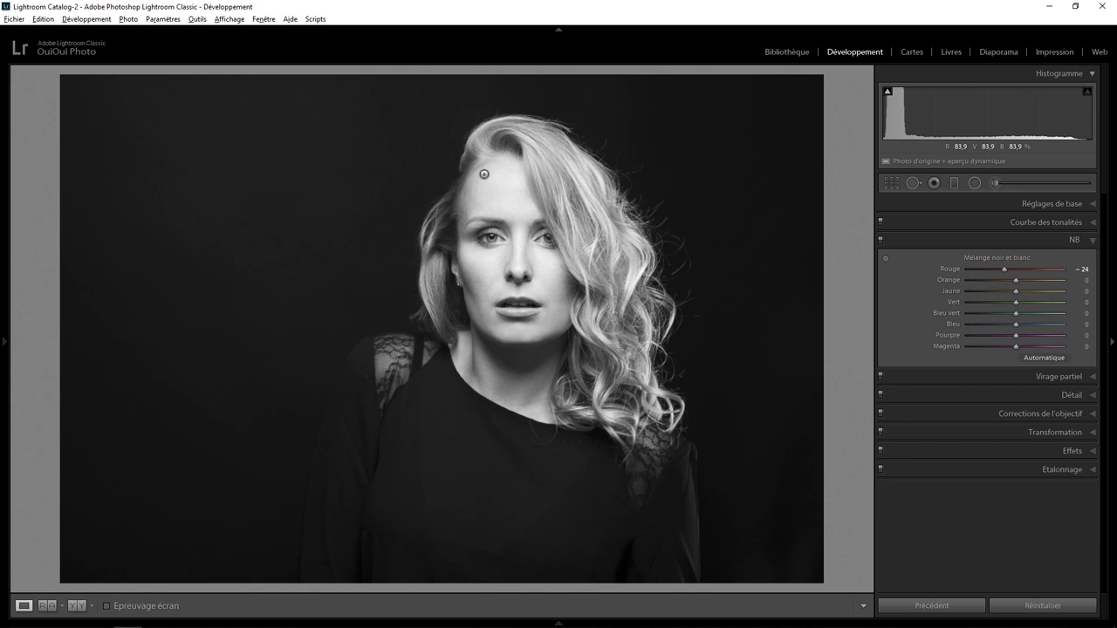
- Check the chin up close, then select the hair clarity brush pin to review it
left_click(418, 347)
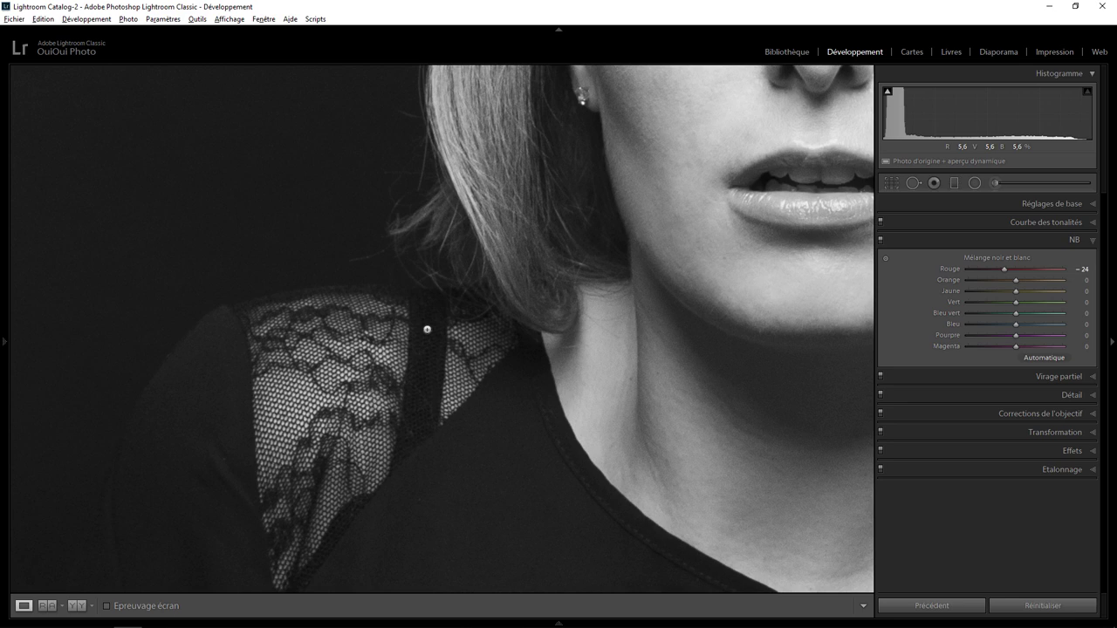
left_click(427, 330)
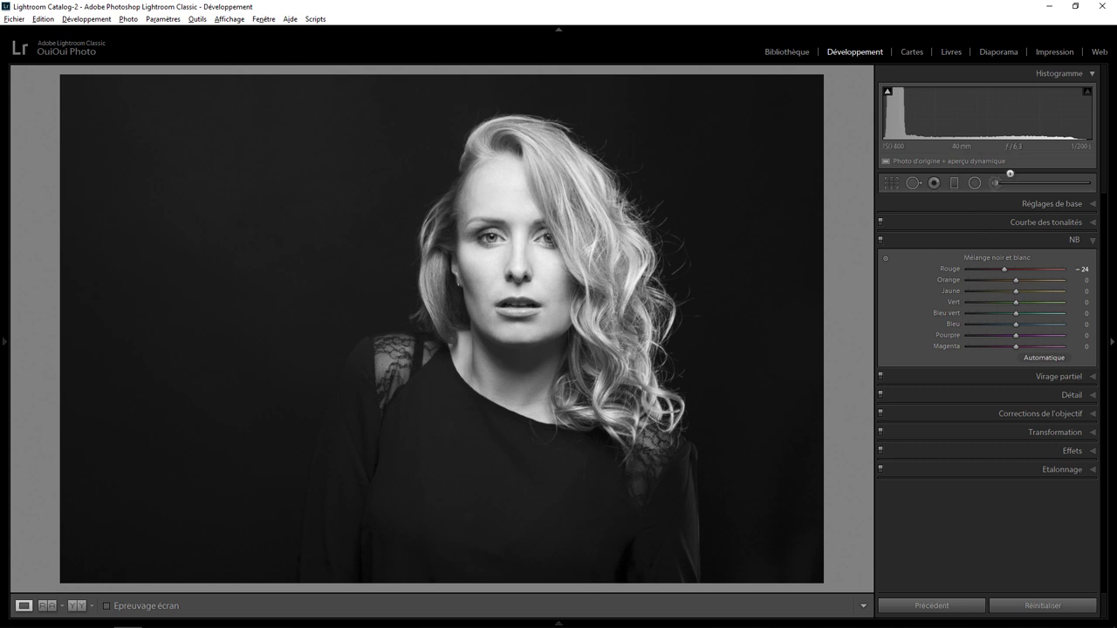
left_click(995, 183)
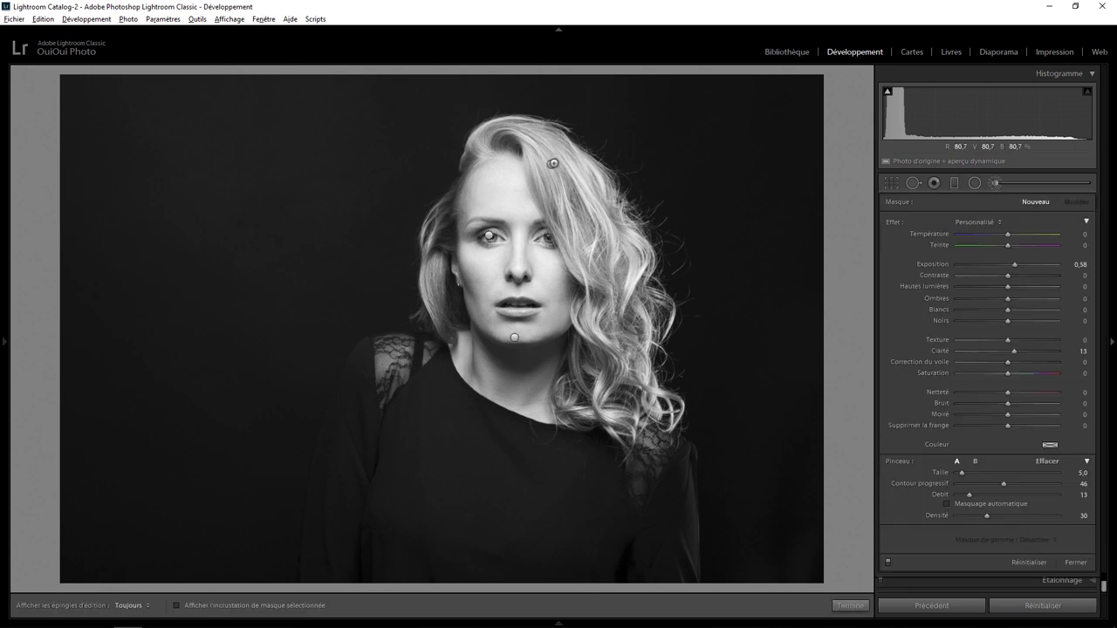
left_click(553, 163)
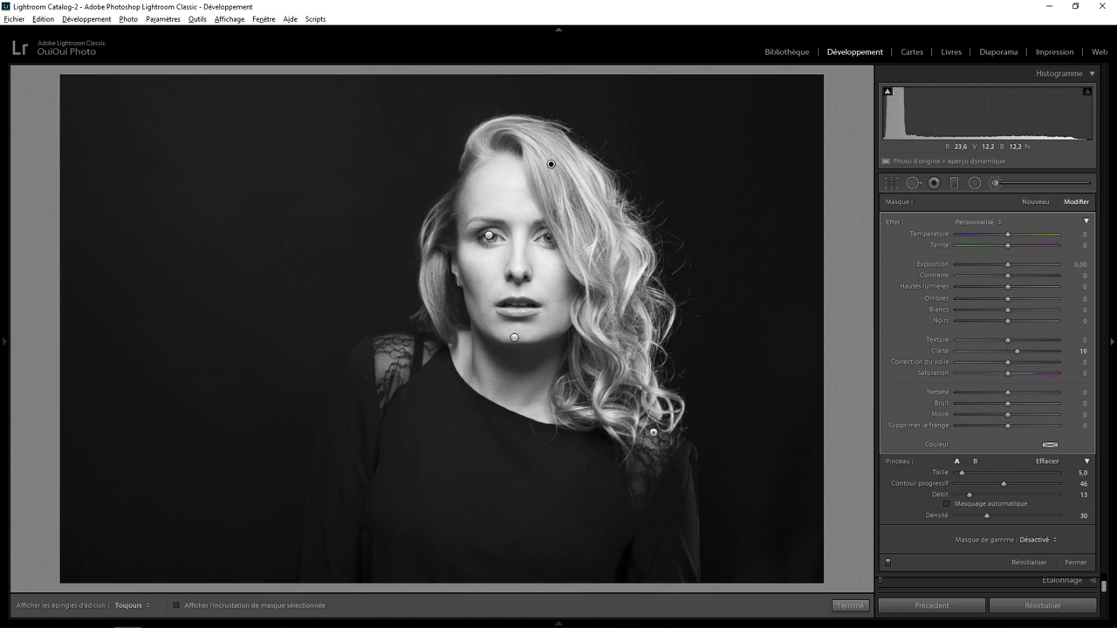
- Restore the brush density and flow to 100 and close the brush adjustments
key("h")
key("h")
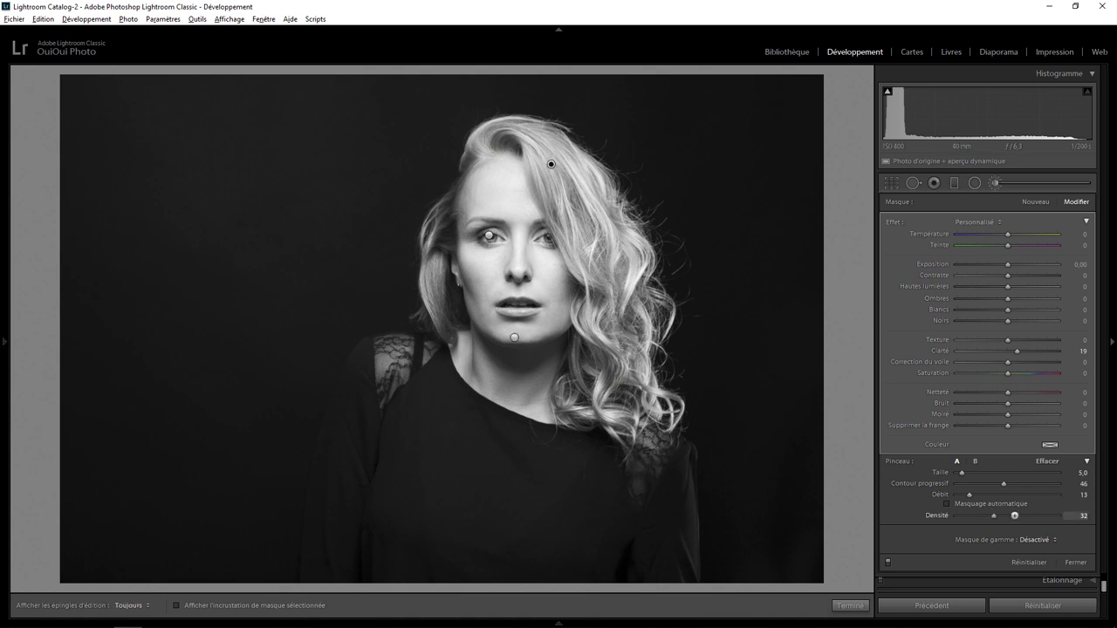
mouse_move(1014, 516)
left_mouse_down()
mouse_move(1059, 516)
mouse_move(1061, 495)
left_mouse_up()
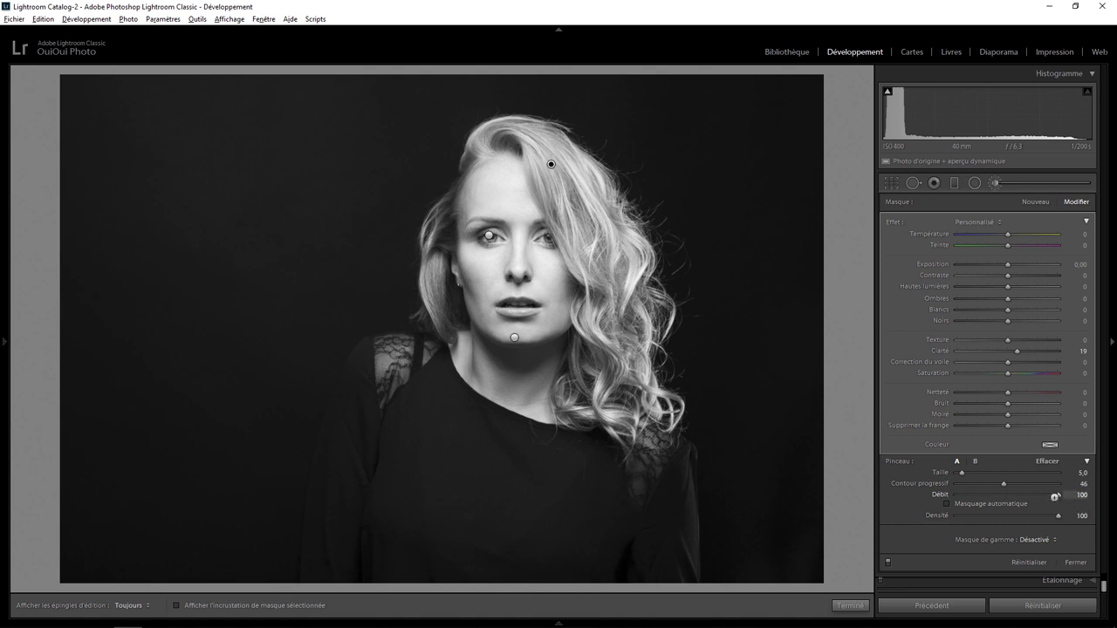
key("h")
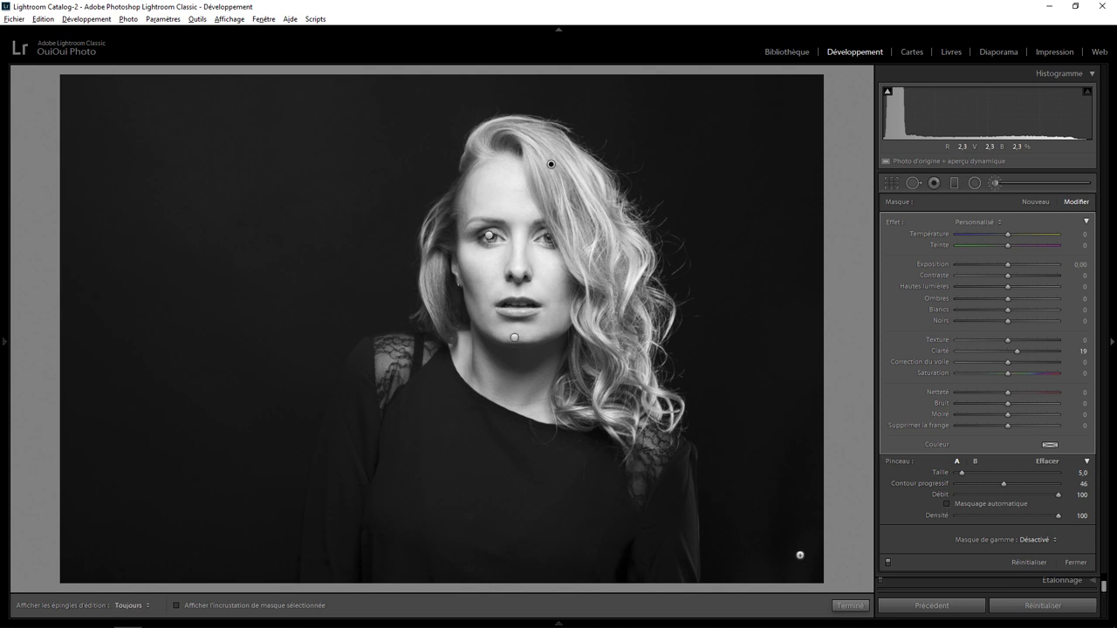
left_click(851, 605)
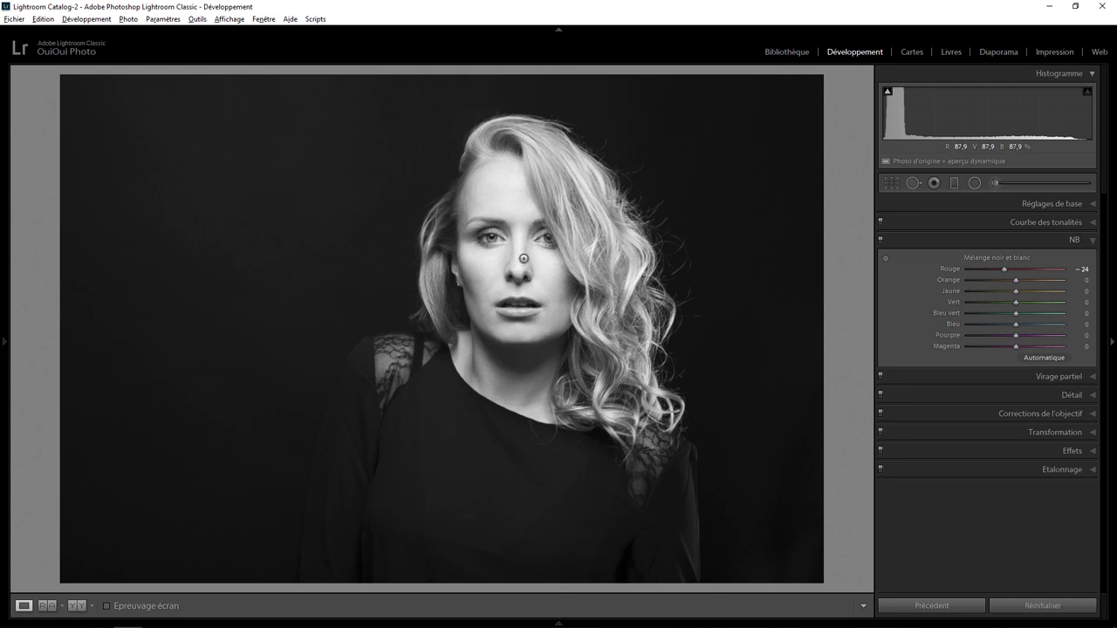
- Zoom to the nose and set up a brush at Exposure -0.49 with lower density
left_click(523, 262)
left_click(993, 183)
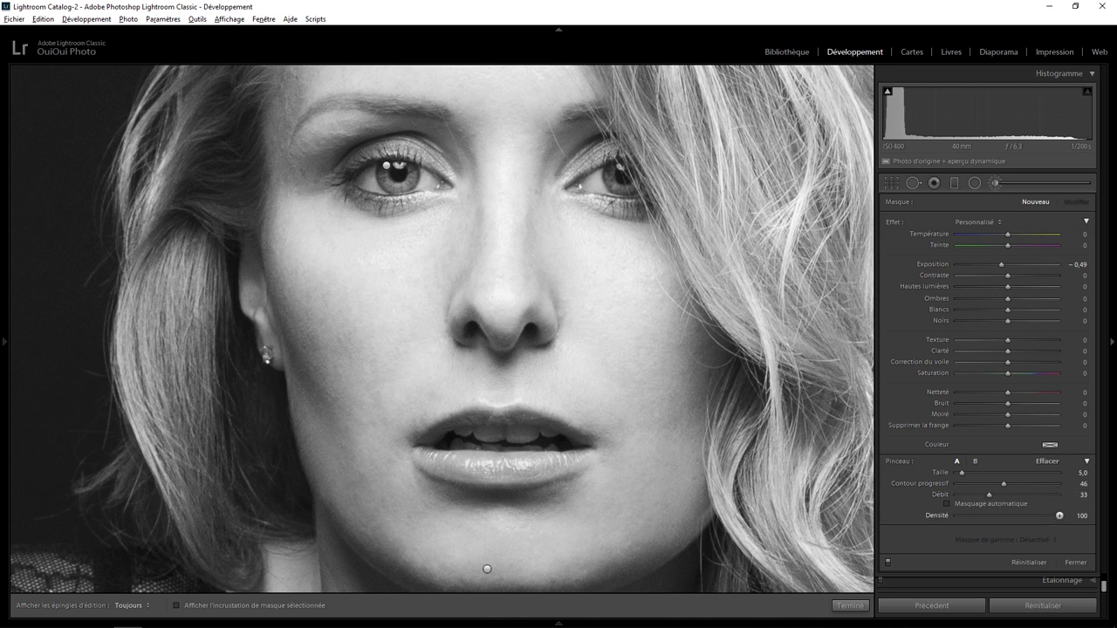
left_click_drag(1059, 515, 1026, 511)
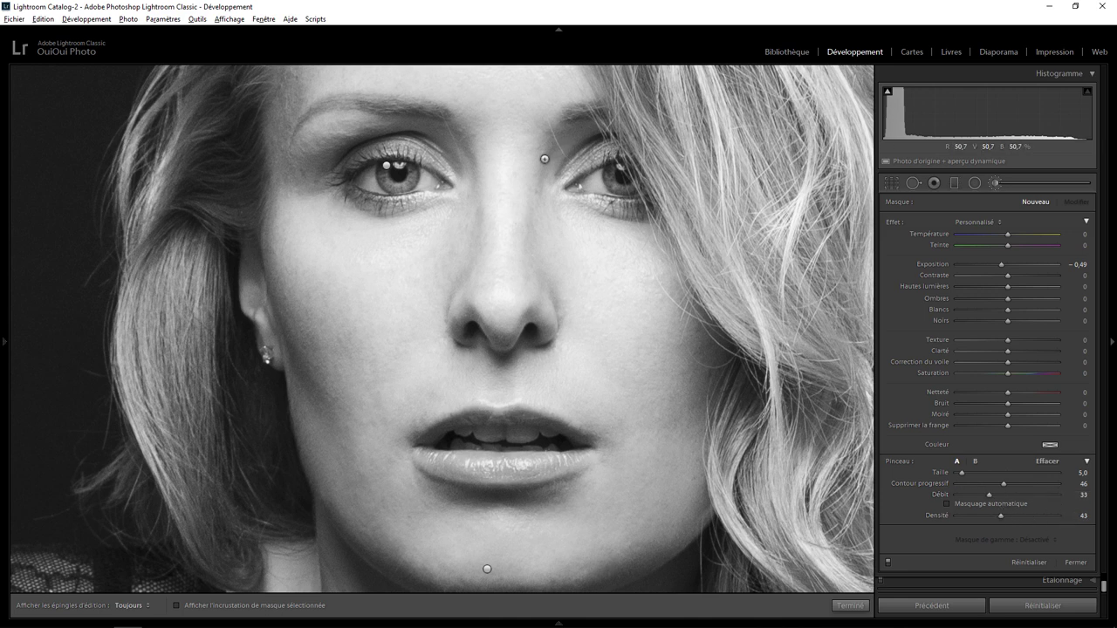
key("h")
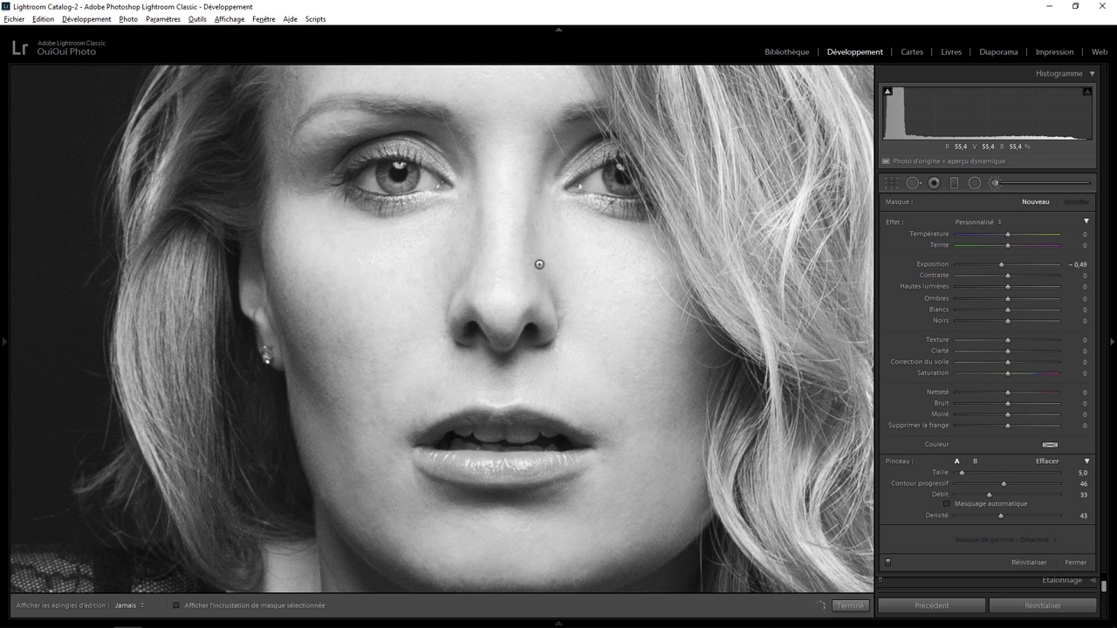
key("h")
- Select the darkening adjustment beside the nose, finish it, and zoom back into the face
left_click(477, 162)
key("h")
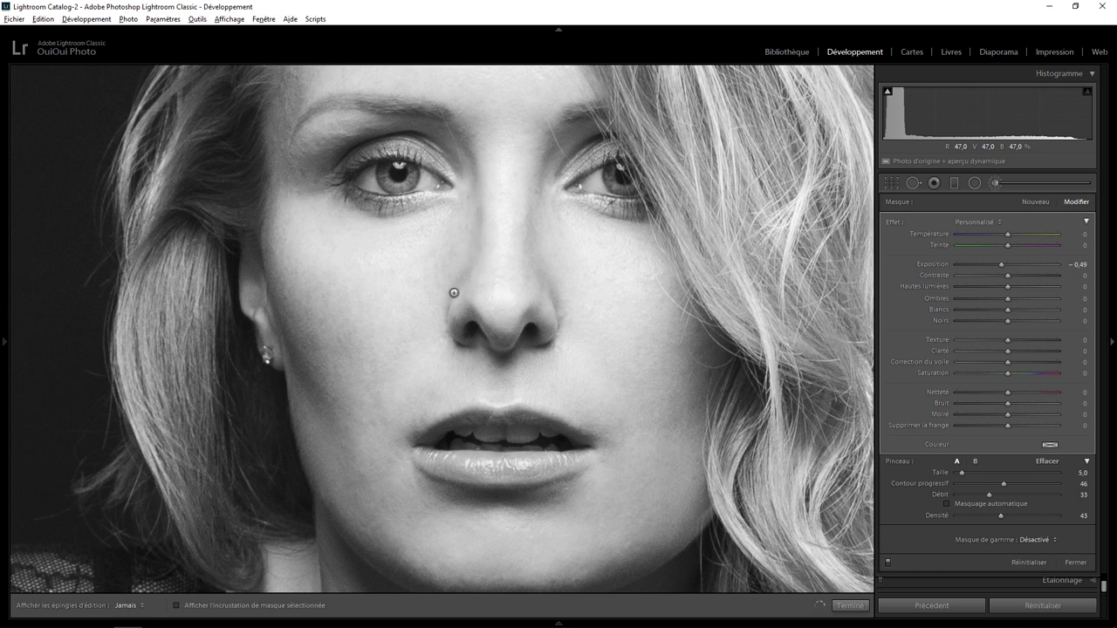
key("h")
left_click(851, 605)
left_click(553, 231)
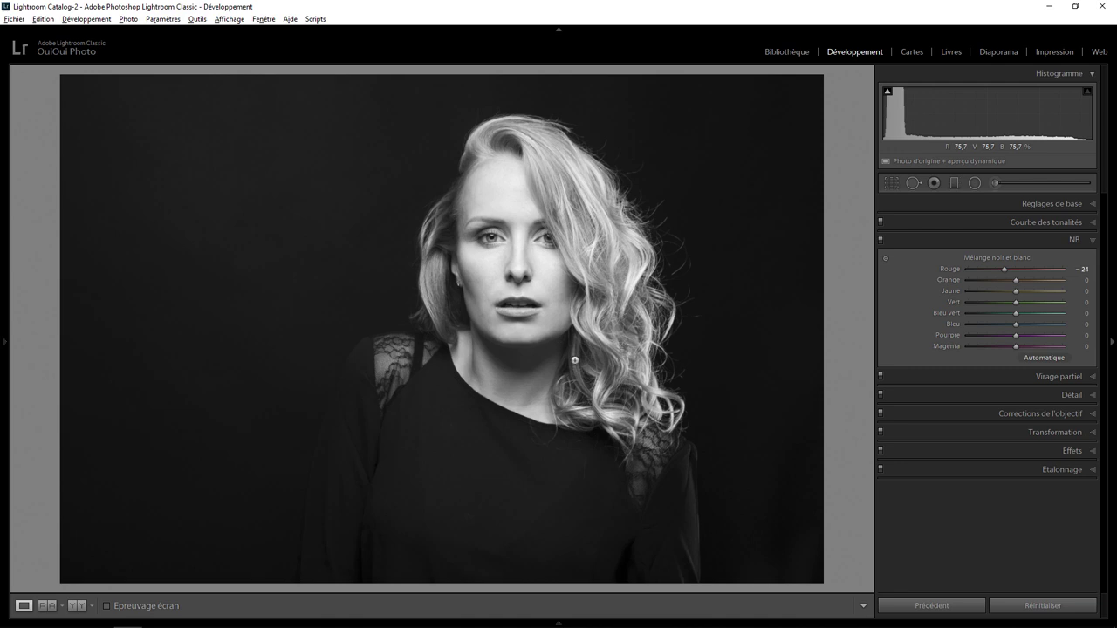
left_click(488, 250)
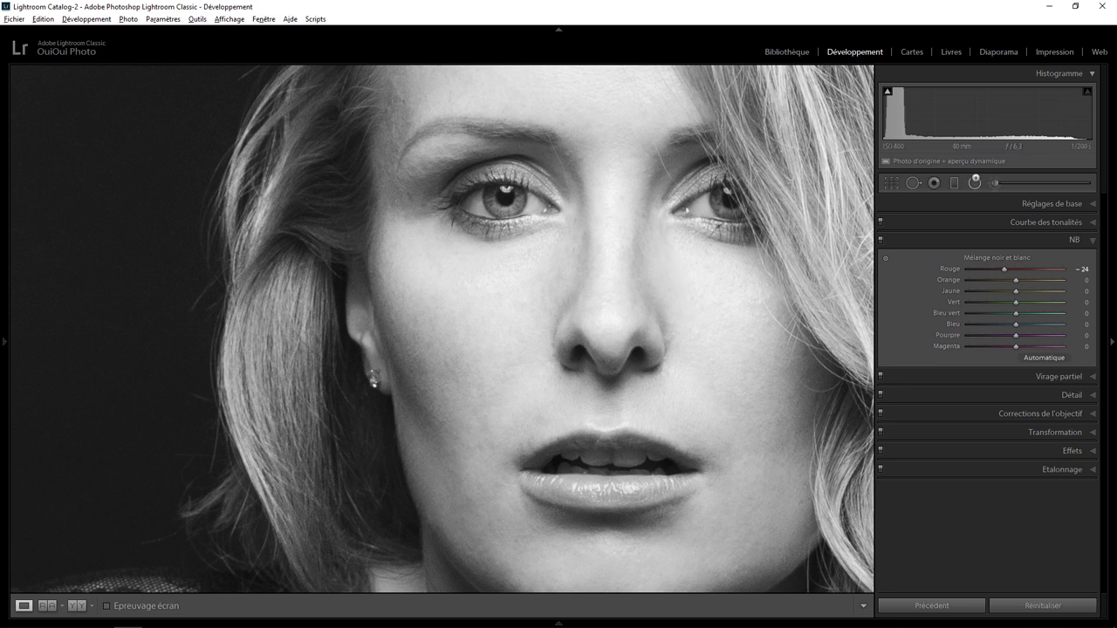
- Draw an inverted radial mask beside the nose with exposure reset to zero and Shadows 100
left_click(975, 182)
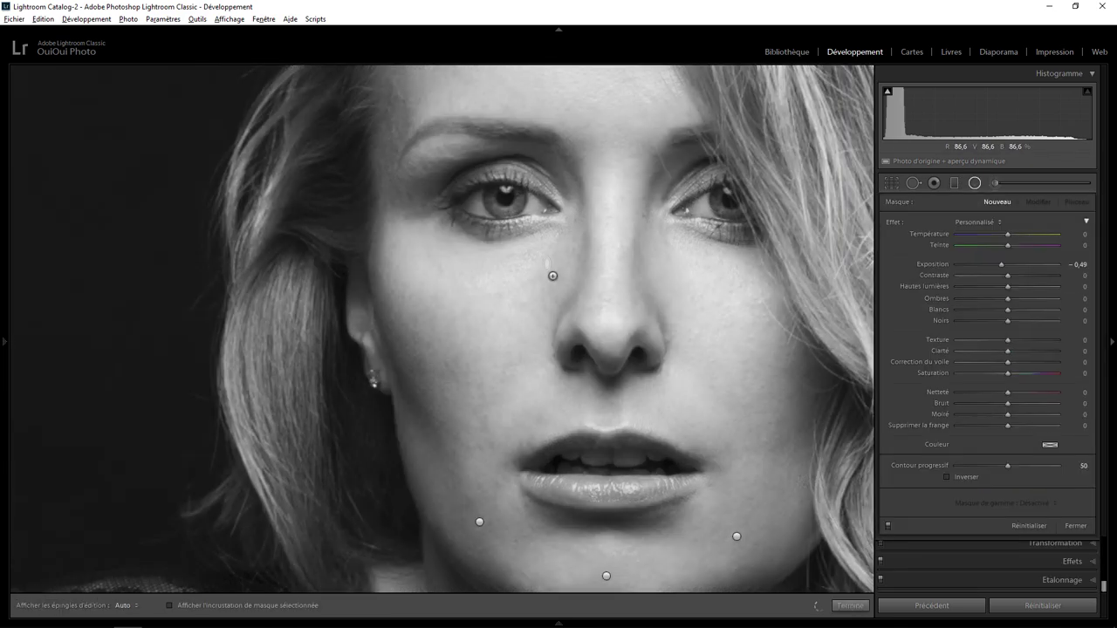
left_click_drag(547, 264, 576, 312)
left_click(956, 478)
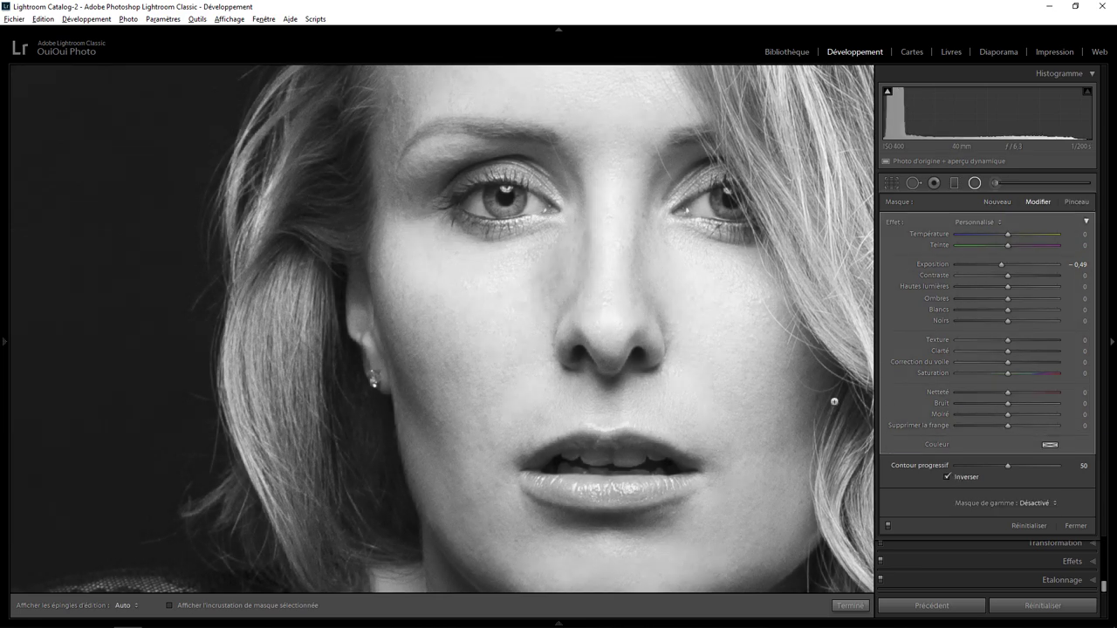
left_click_drag(572, 237, 553, 274)
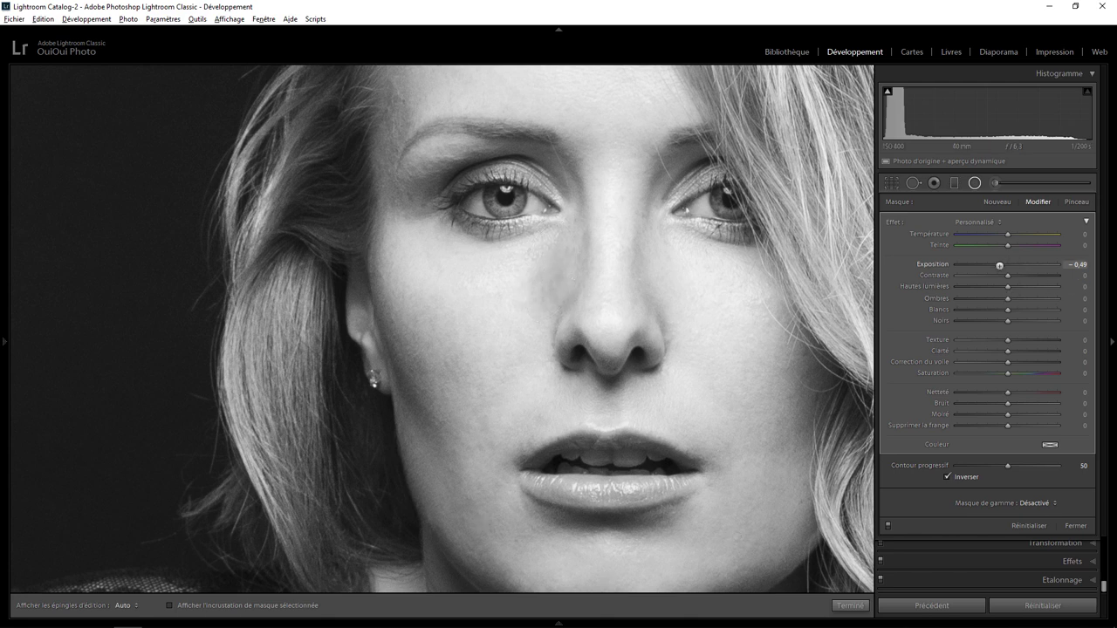
double_click(1001, 264)
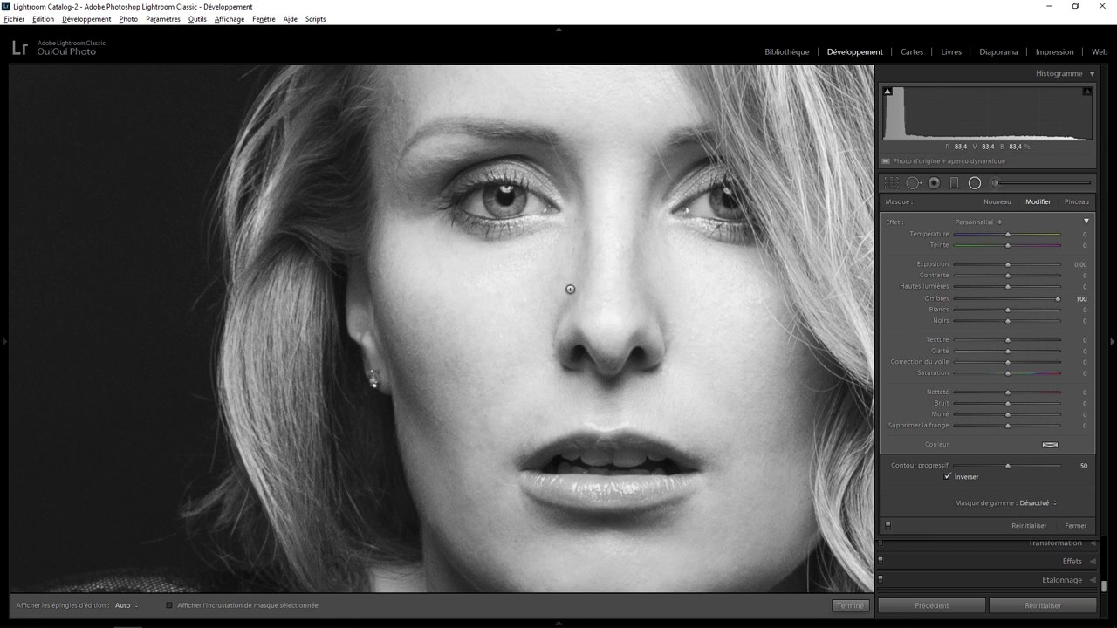
- Duplicate the nose mask to the other side of the nose, finish, and view the whole portrait
right_click(549, 273)
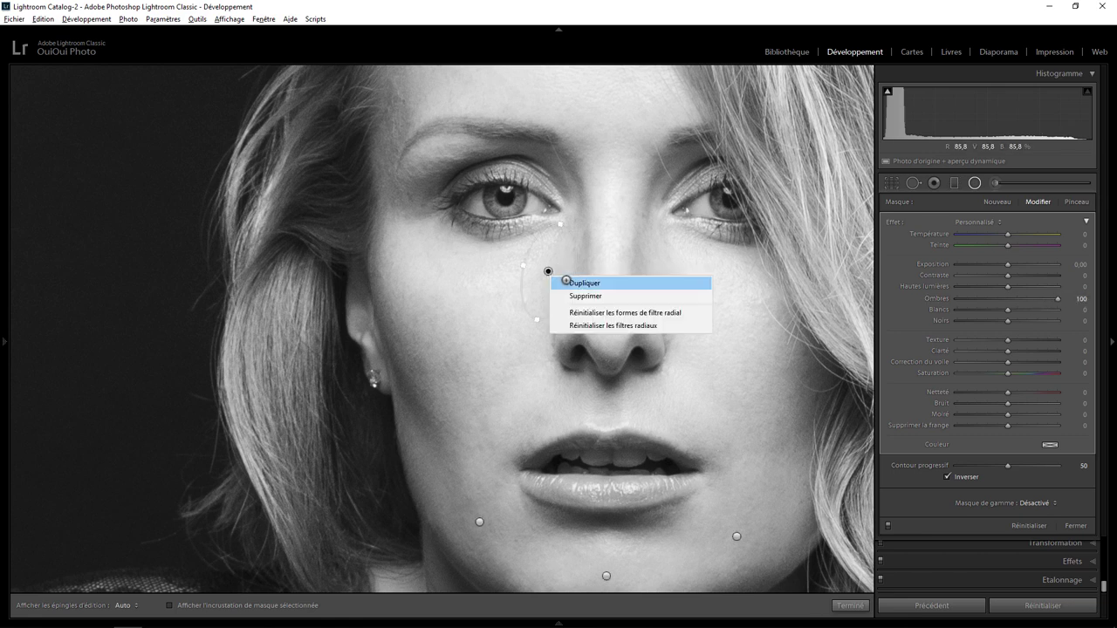
left_click(571, 281)
mouse_move(548, 272)
left_mouse_down()
mouse_move(658, 278)
mouse_move(647, 235)
mouse_move(683, 339)
mouse_move(688, 282)
mouse_move(671, 288)
left_mouse_up()
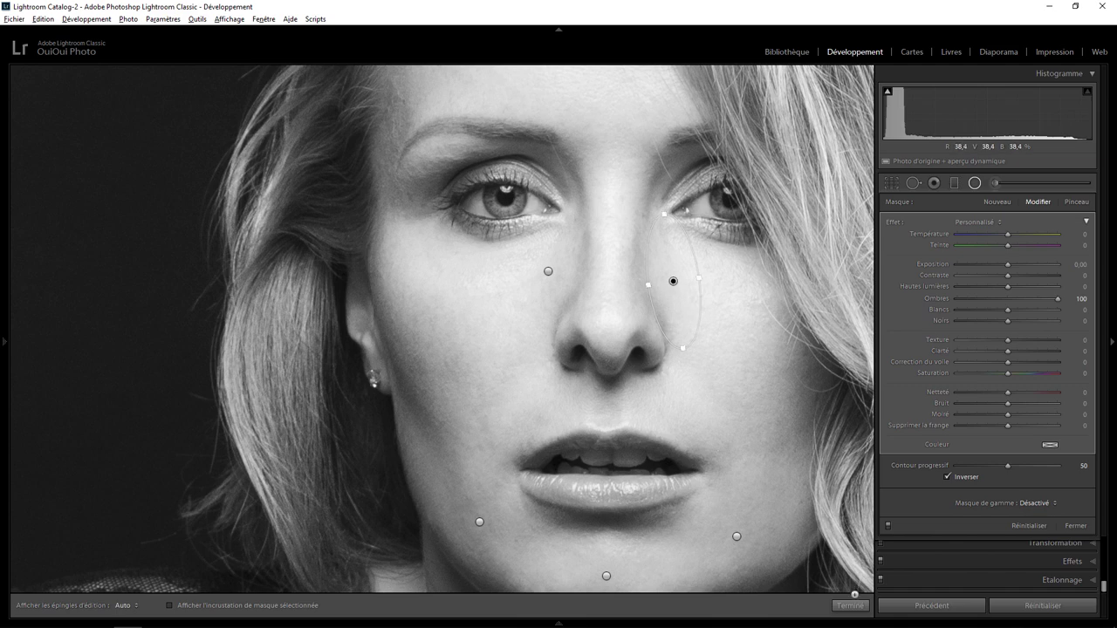
left_click(850, 605)
left_click(661, 308)
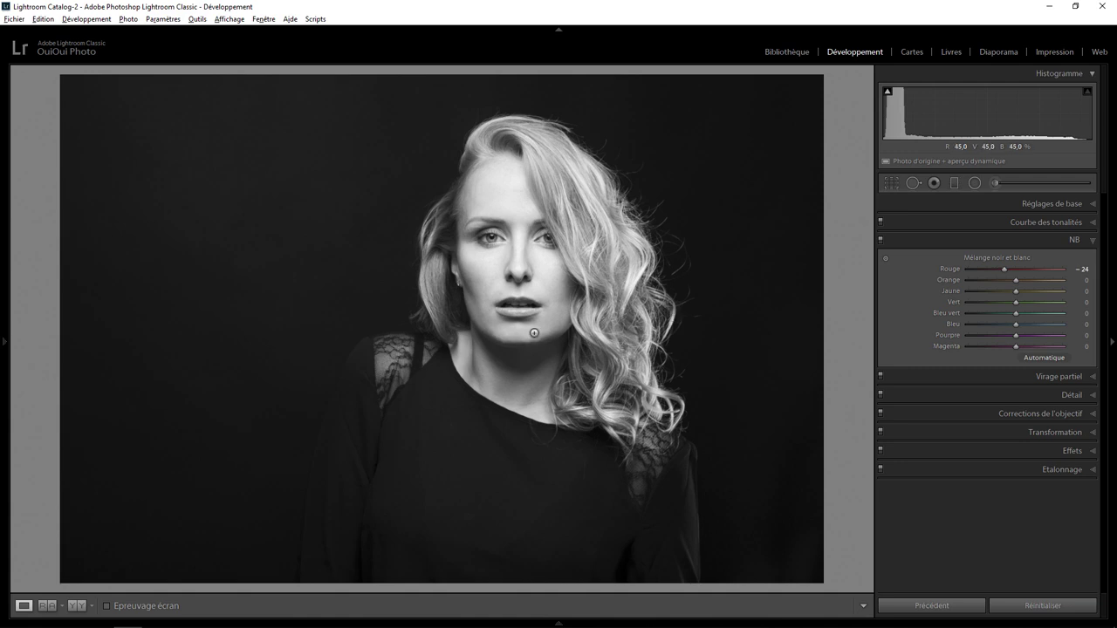
- Draw a tilted, inverted radial mask on the chin with exposure reset and Texture -47
left_click(534, 333)
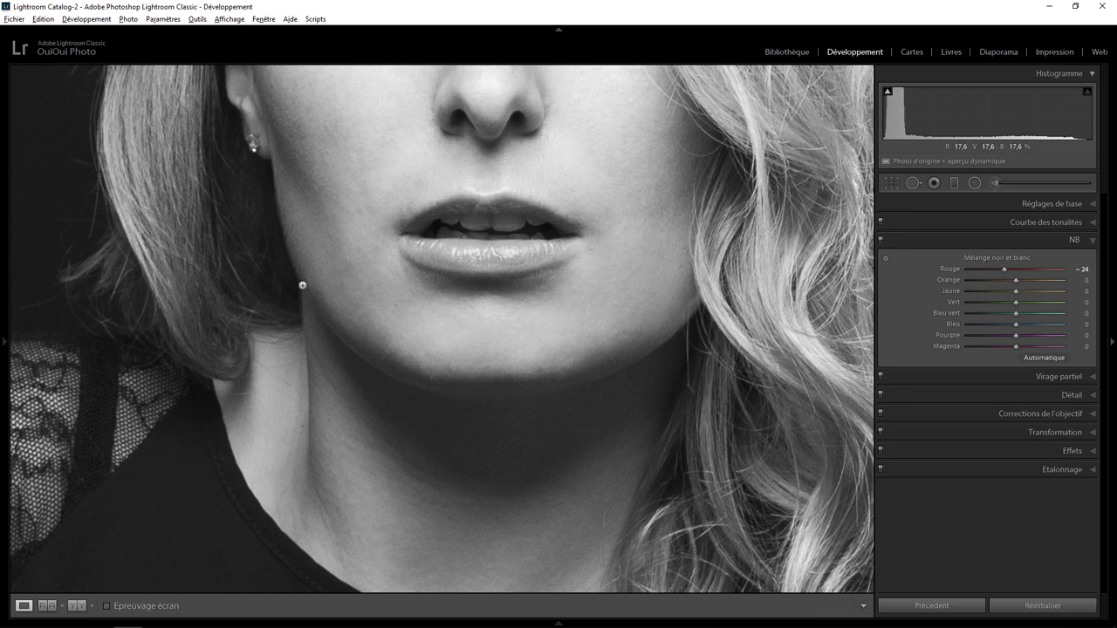
left_click(975, 183)
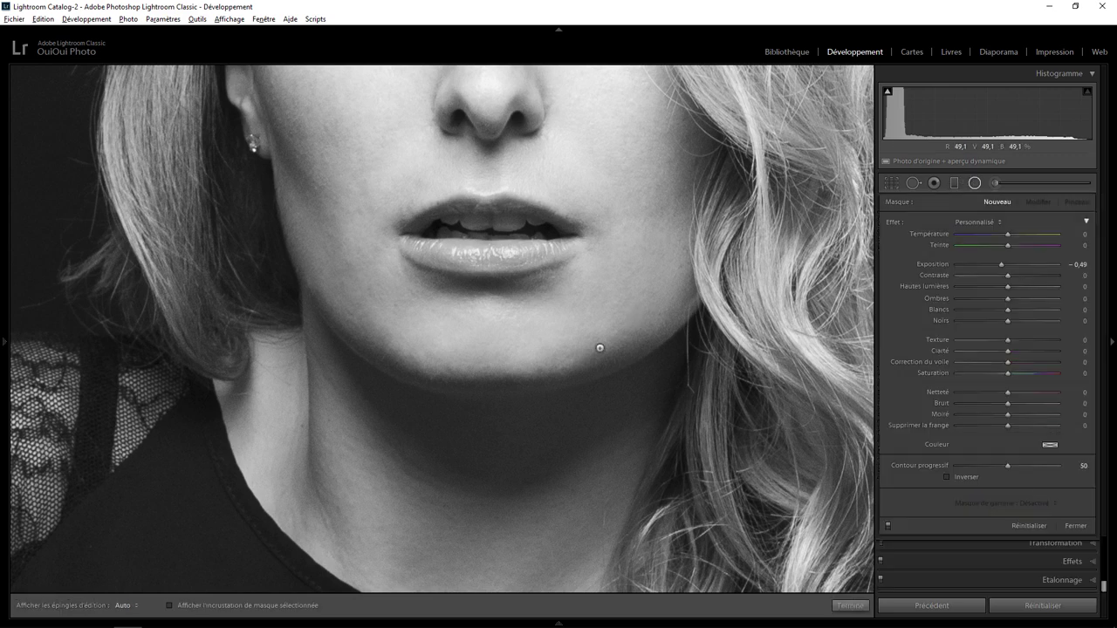
left_click_drag(611, 333, 531, 355)
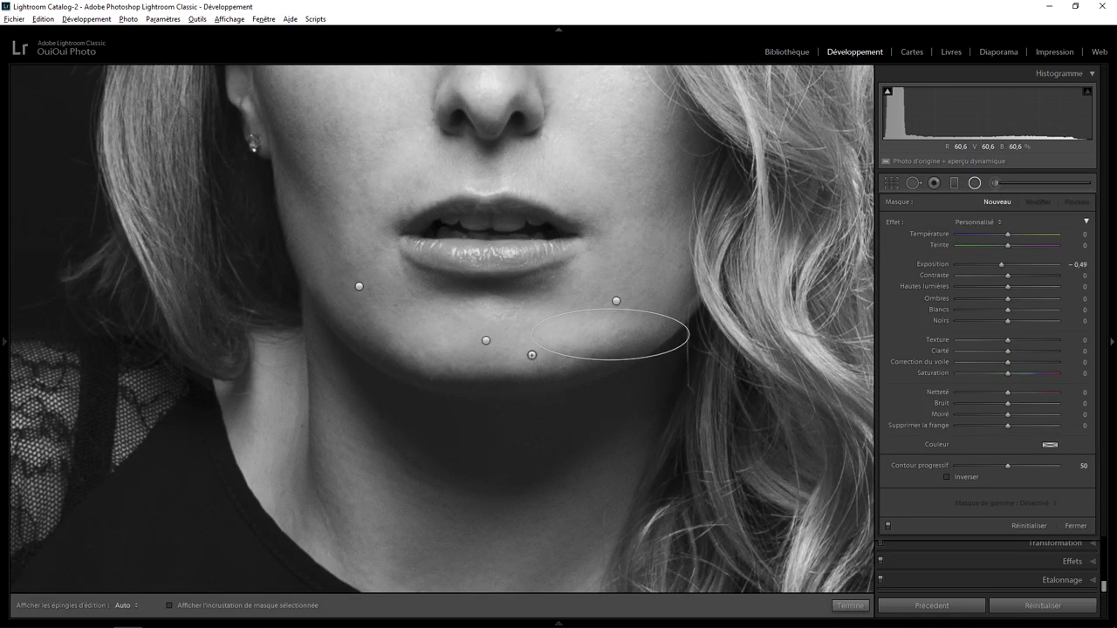
left_click_drag(673, 339, 667, 293)
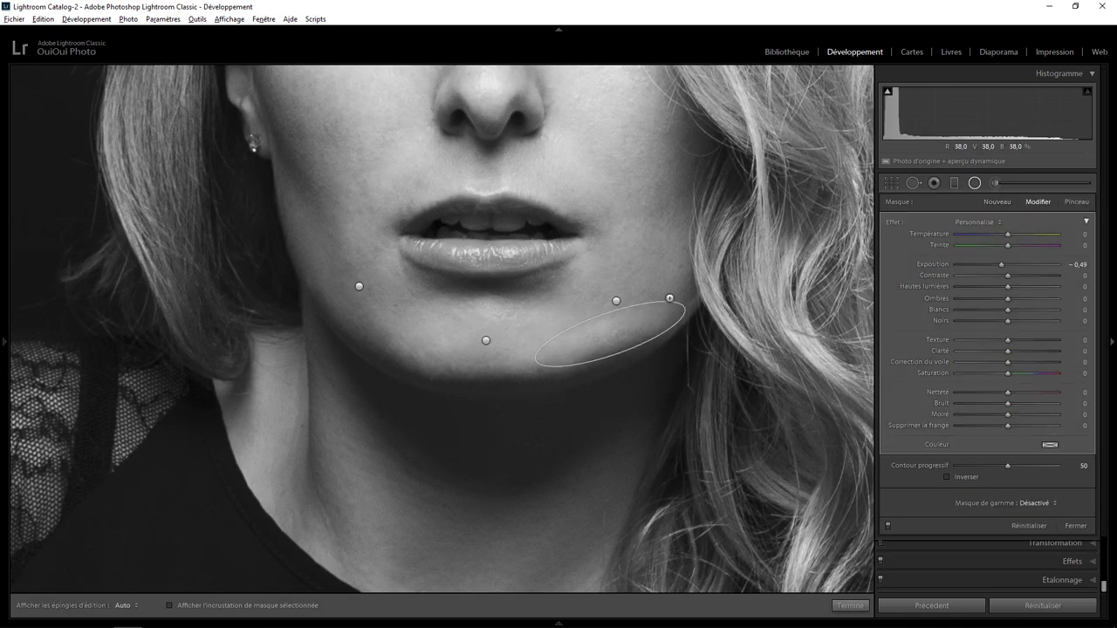
left_click_drag(611, 334, 614, 346)
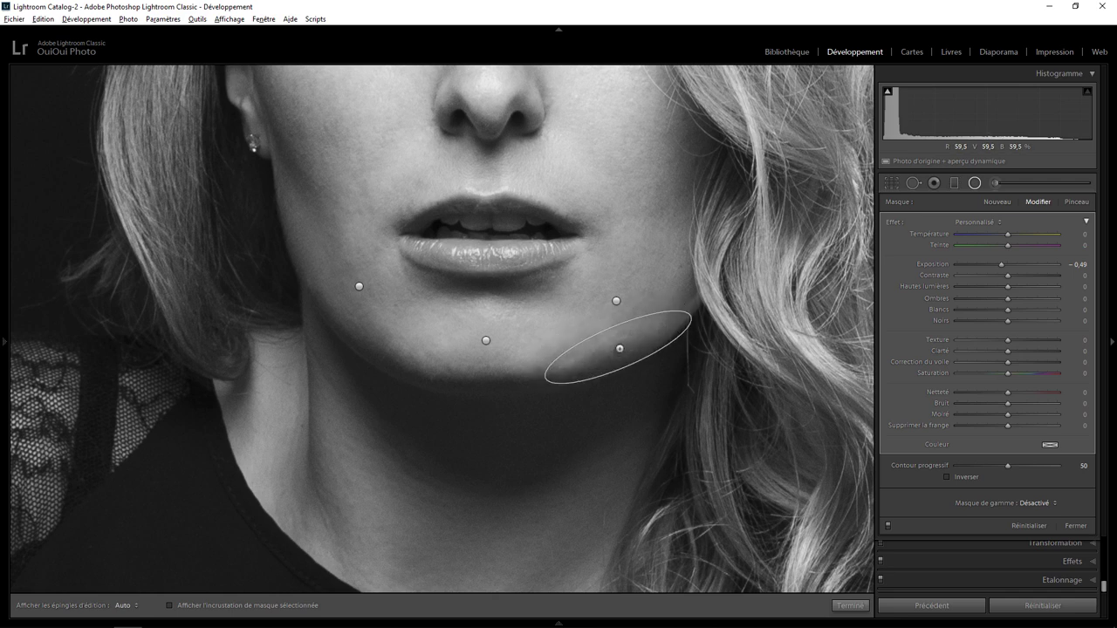
left_click(960, 475)
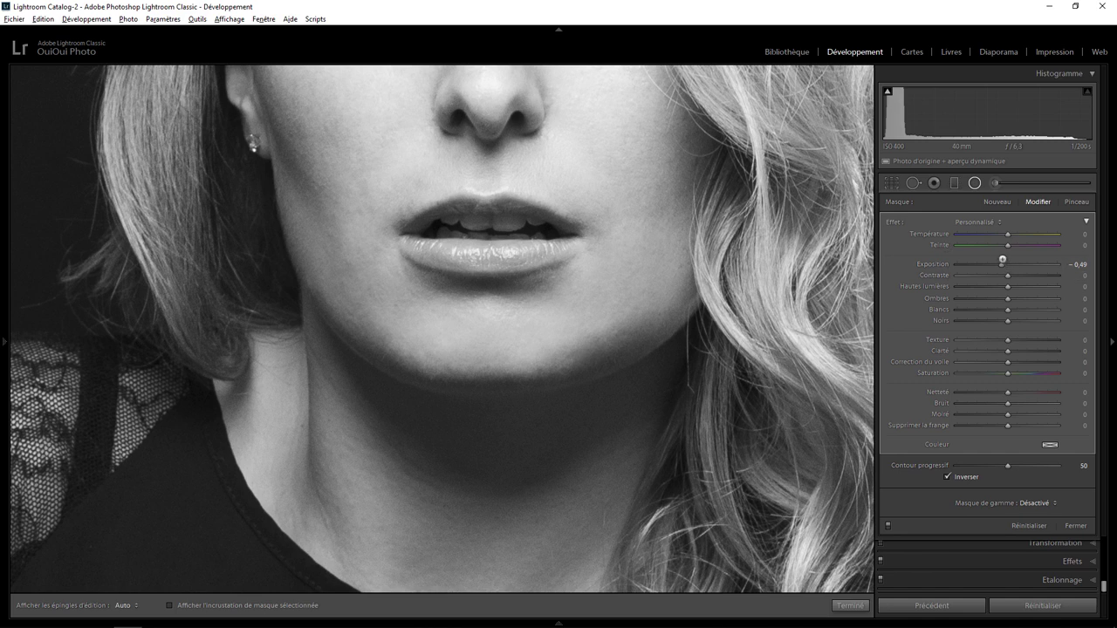
double_click(1002, 265)
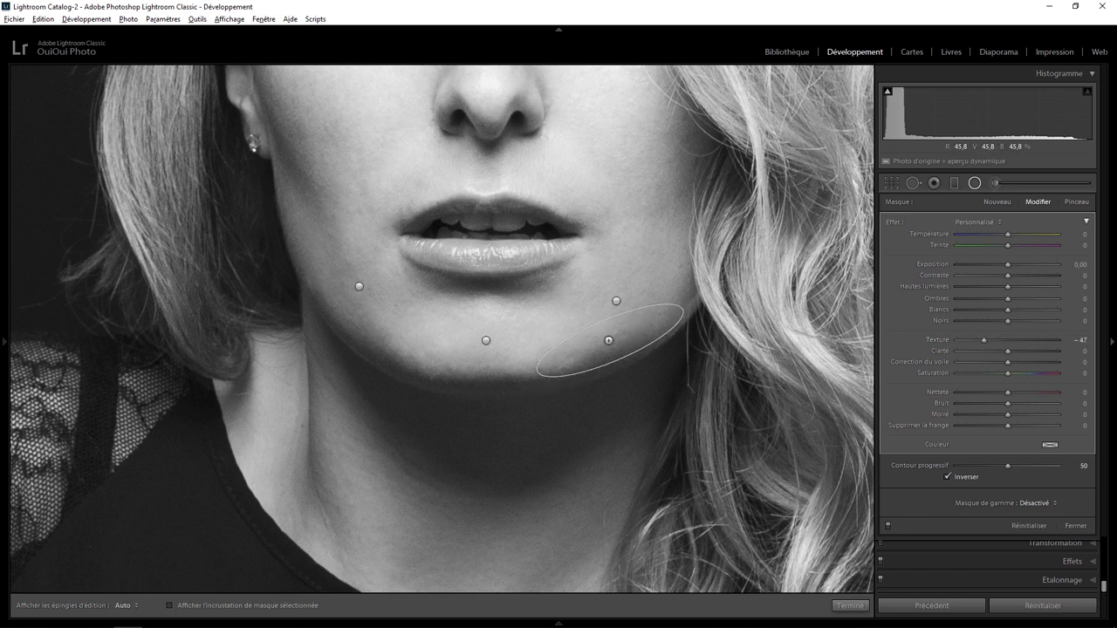
- Duplicate the chin mask twice, placing the copies down-left along the chin and the left jaw
right_click(610, 342)
left_click(621, 349)
mouse_move(611, 339)
left_mouse_down()
mouse_move(499, 351)
mouse_move(532, 346)
mouse_move(496, 367)
left_mouse_up()
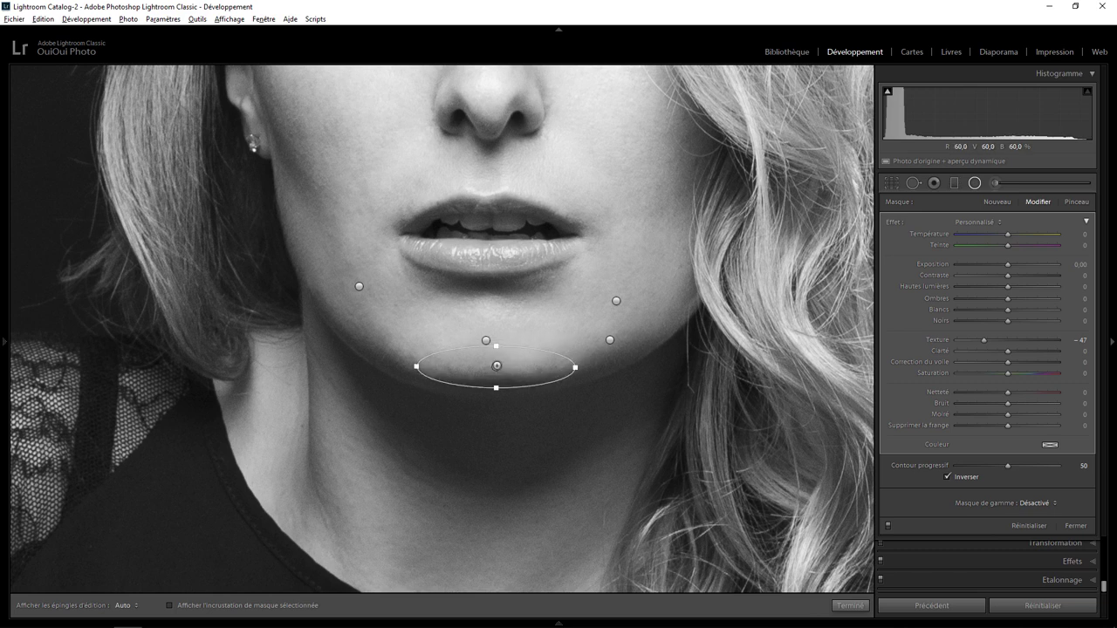
right_click(509, 367)
left_click(517, 373)
mouse_move(499, 367)
left_mouse_down()
mouse_move(381, 322)
mouse_move(428, 345)
mouse_move(375, 334)
left_mouse_up()
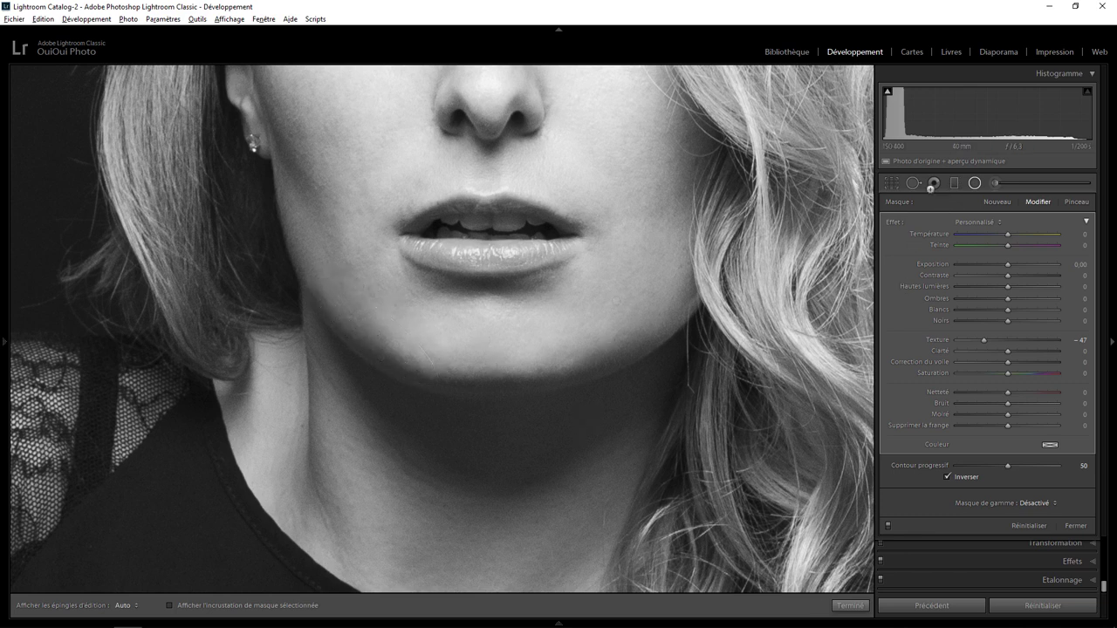
- Inspect an existing spot-removal pin on the chin, finish, and zoom out to the whole portrait
left_click(913, 183)
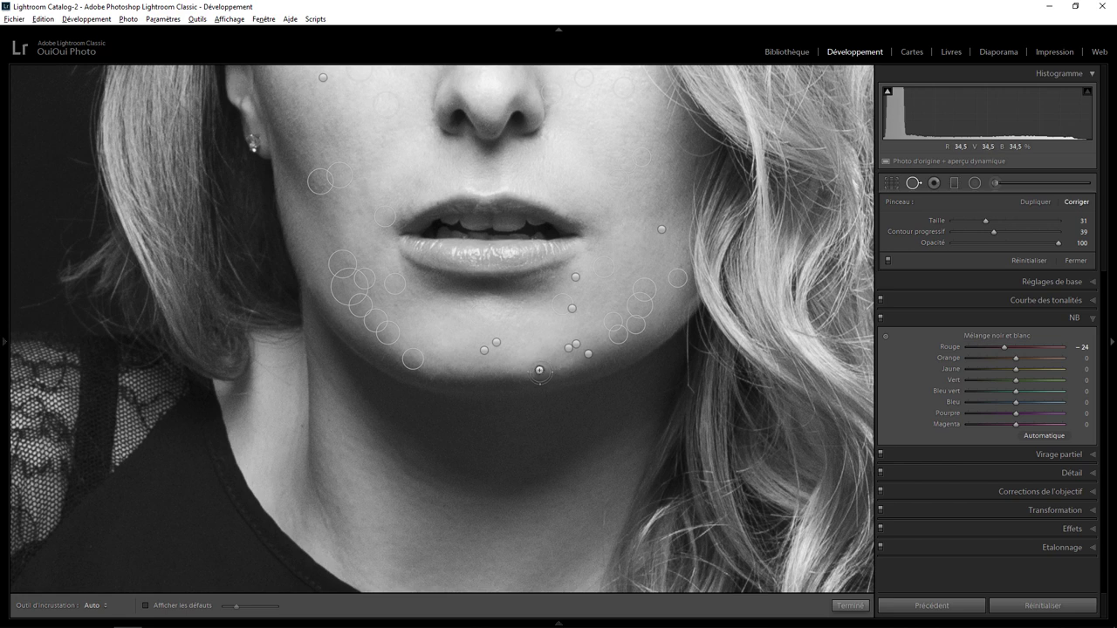
left_click(540, 368)
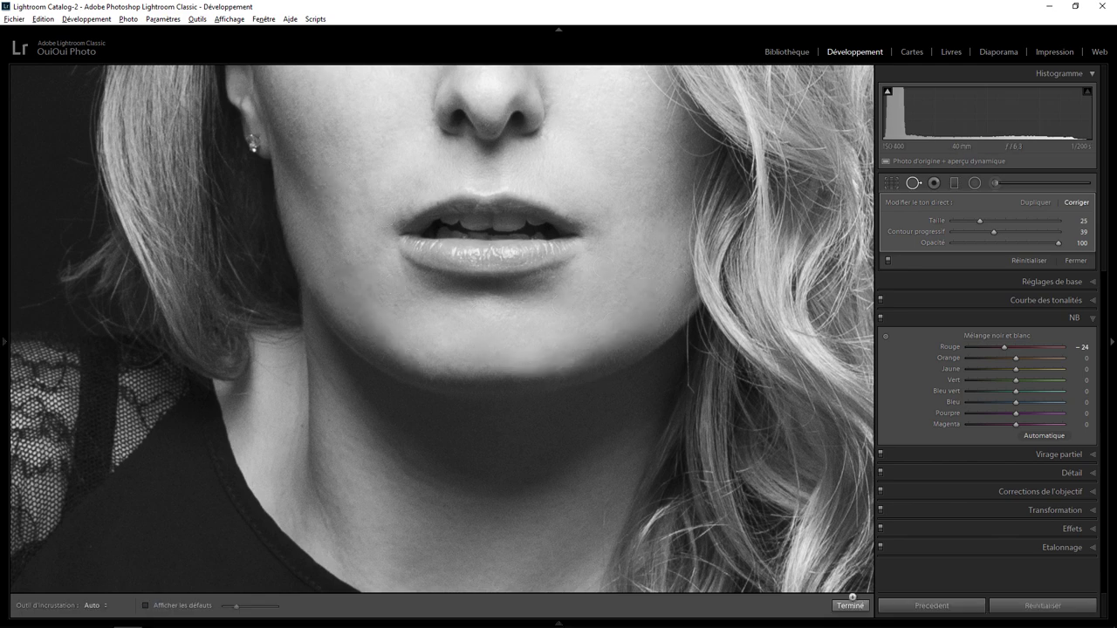
left_click(851, 604)
left_click(638, 278)
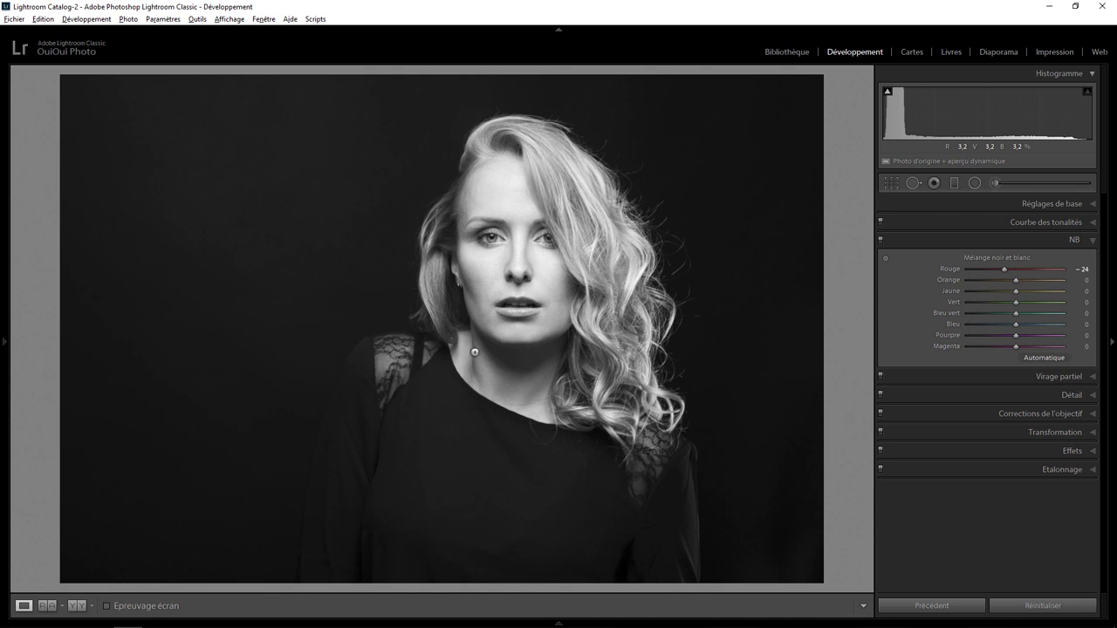
key("backslash")
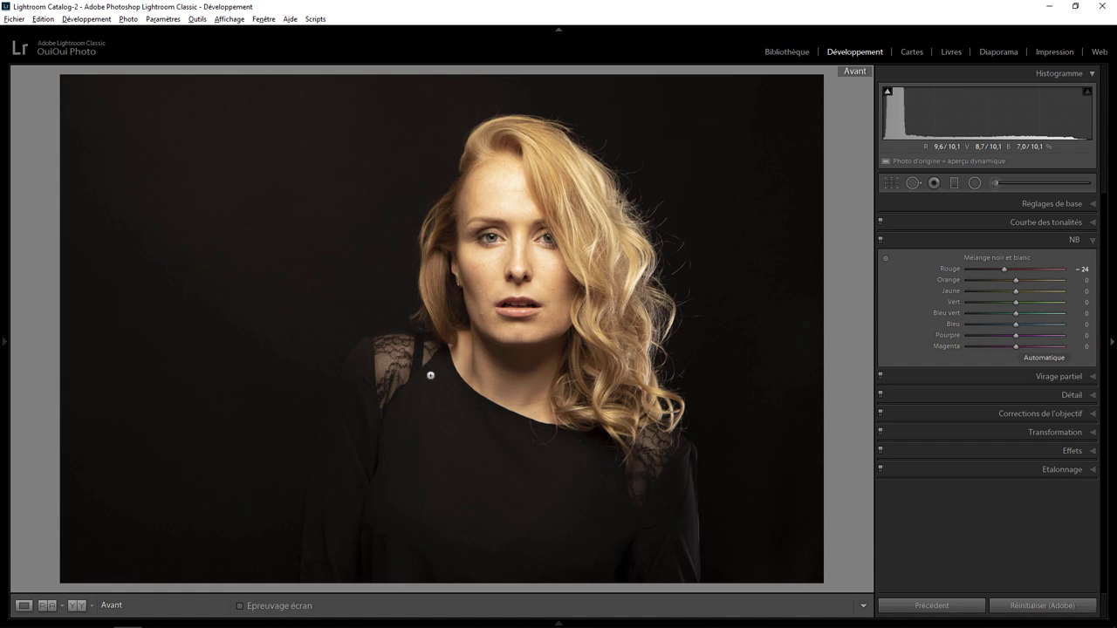
key("backslash")
key("backslash")
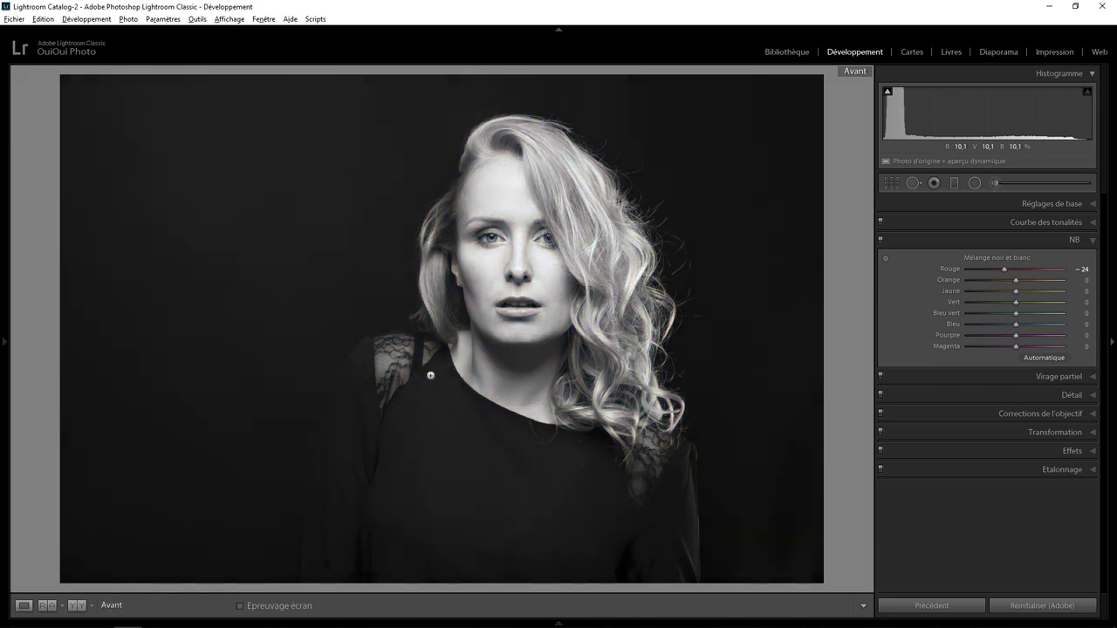
key("backslash")
key("backslash")
key("backslash")
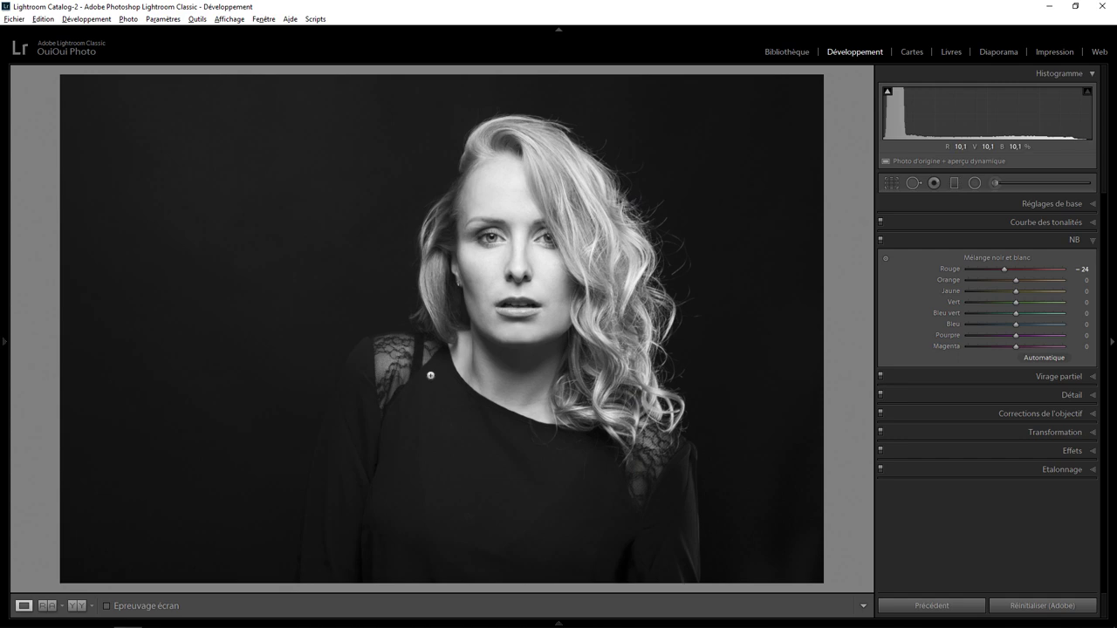
key("backslash")
key("backslash")
key("backslash")
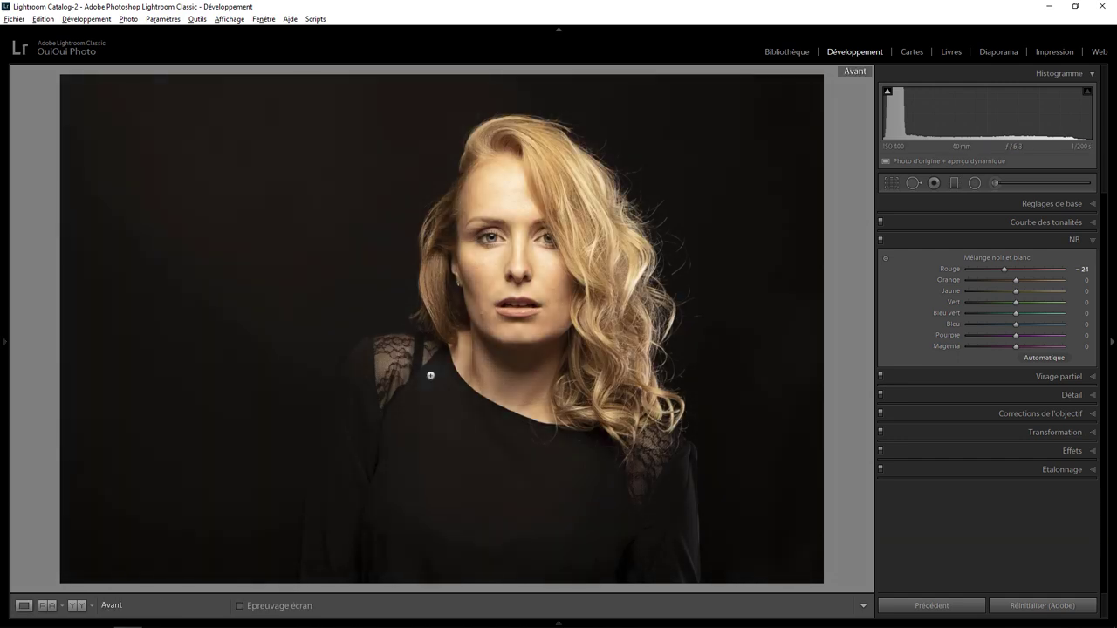
key("backslash")
key("backslash")
key("backslash")
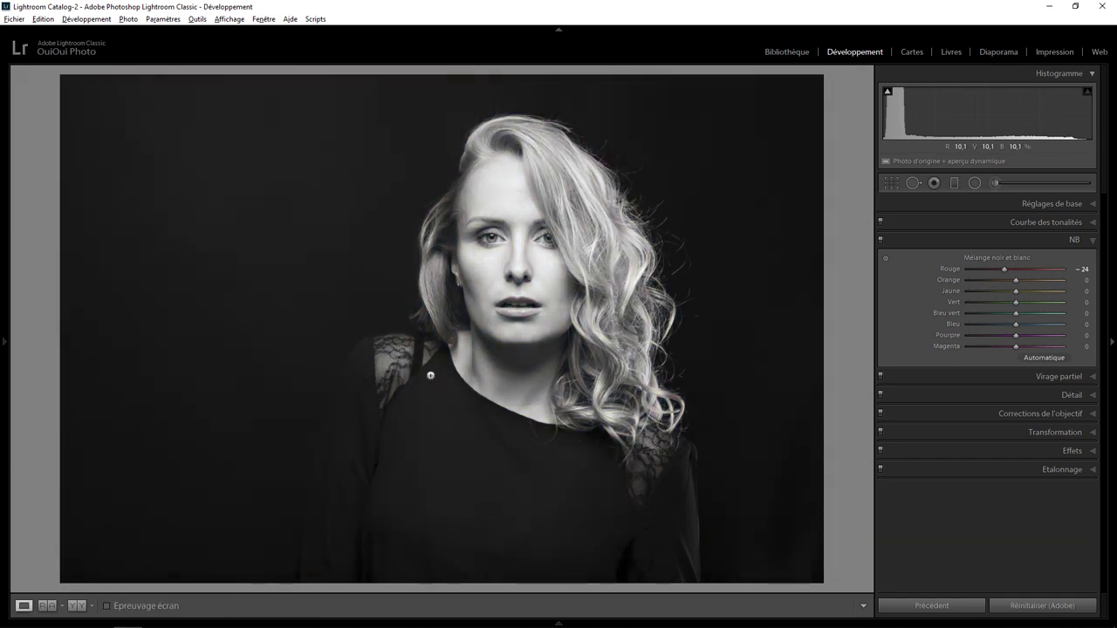
key("backslash")
key("backslash")
key("backslash")
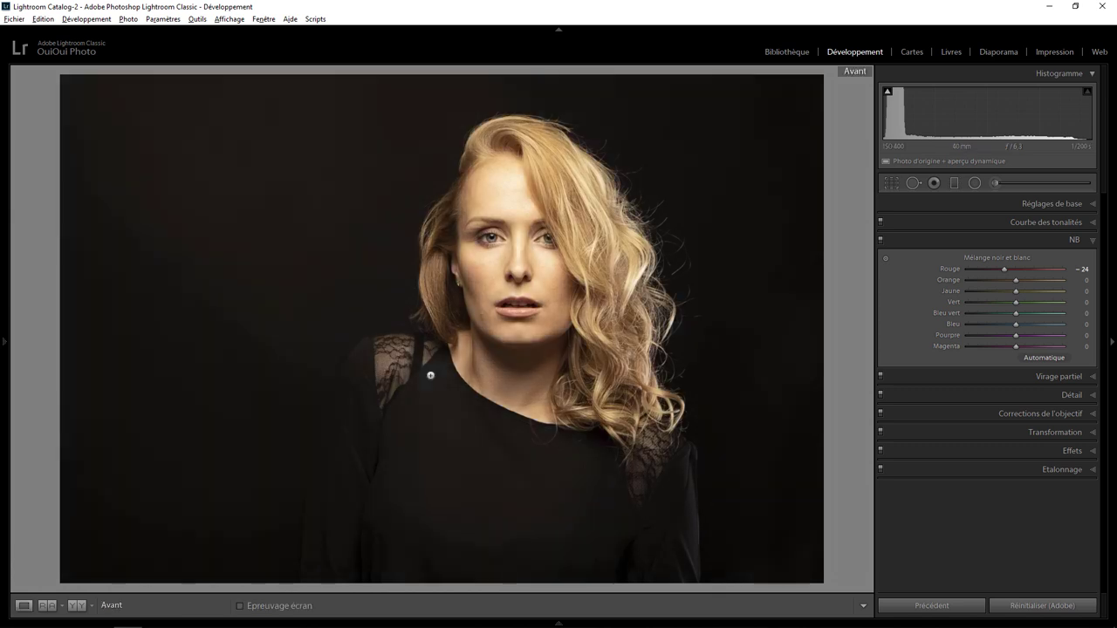
key("backslash")
key("backslash")
key("backslash")
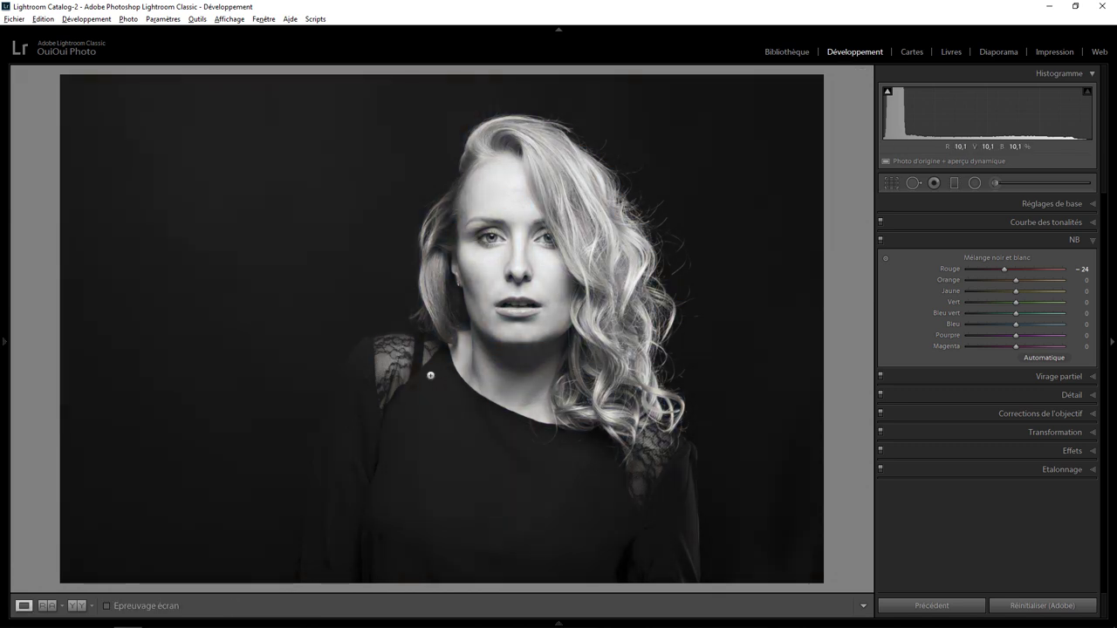
key("backslash")
key("backslash")
key("shift")
key("backslash")
key("backslash")
key("backslash")
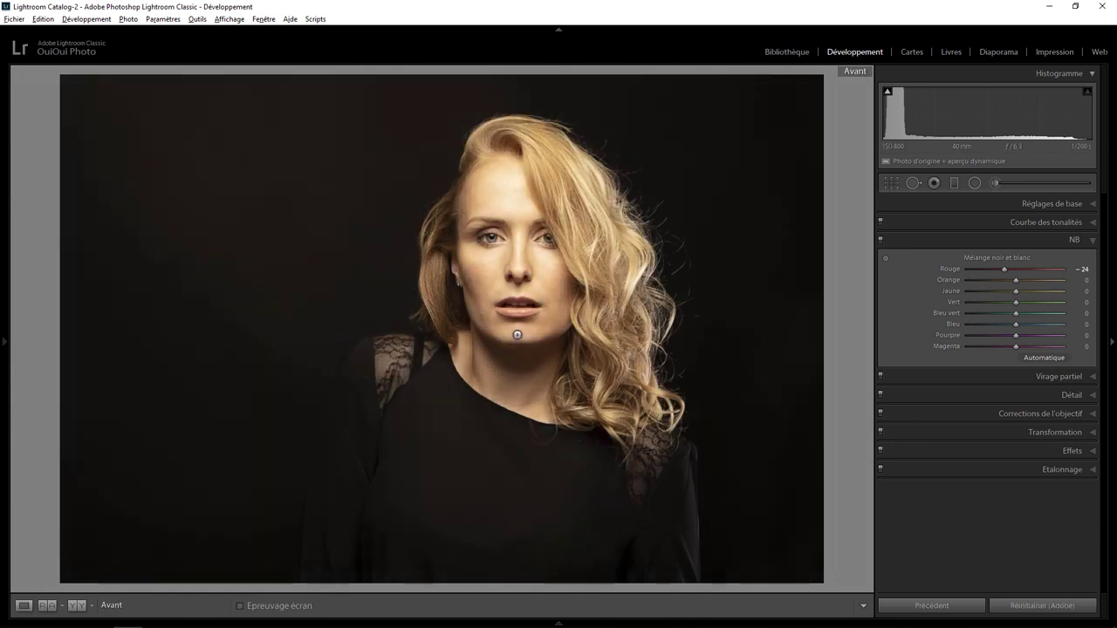
key("backslash")
key("backslash")
key("backslash")
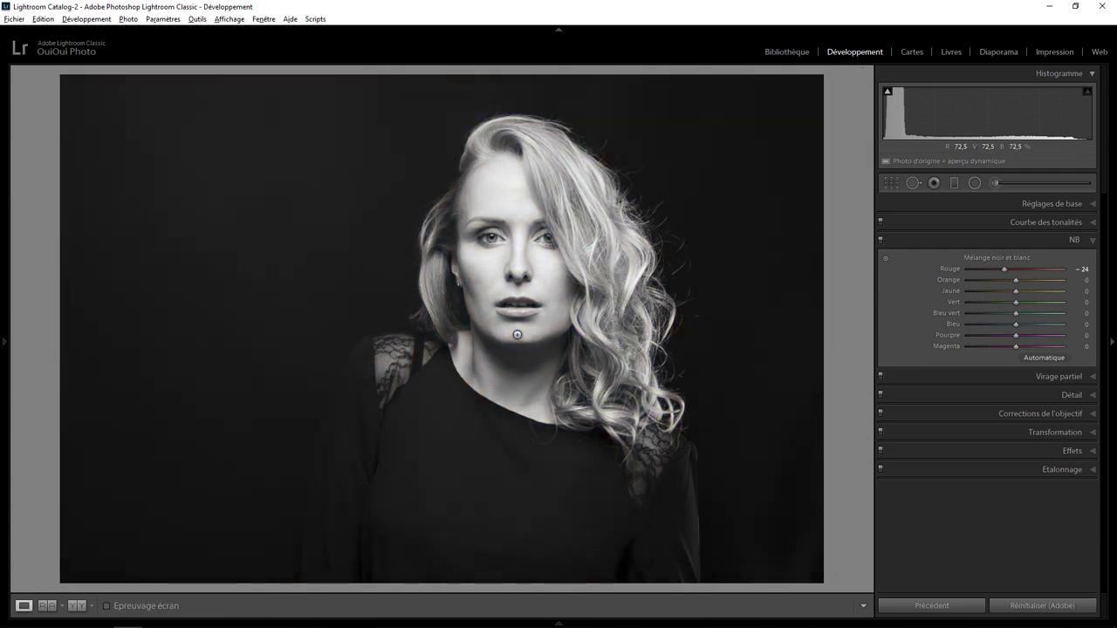